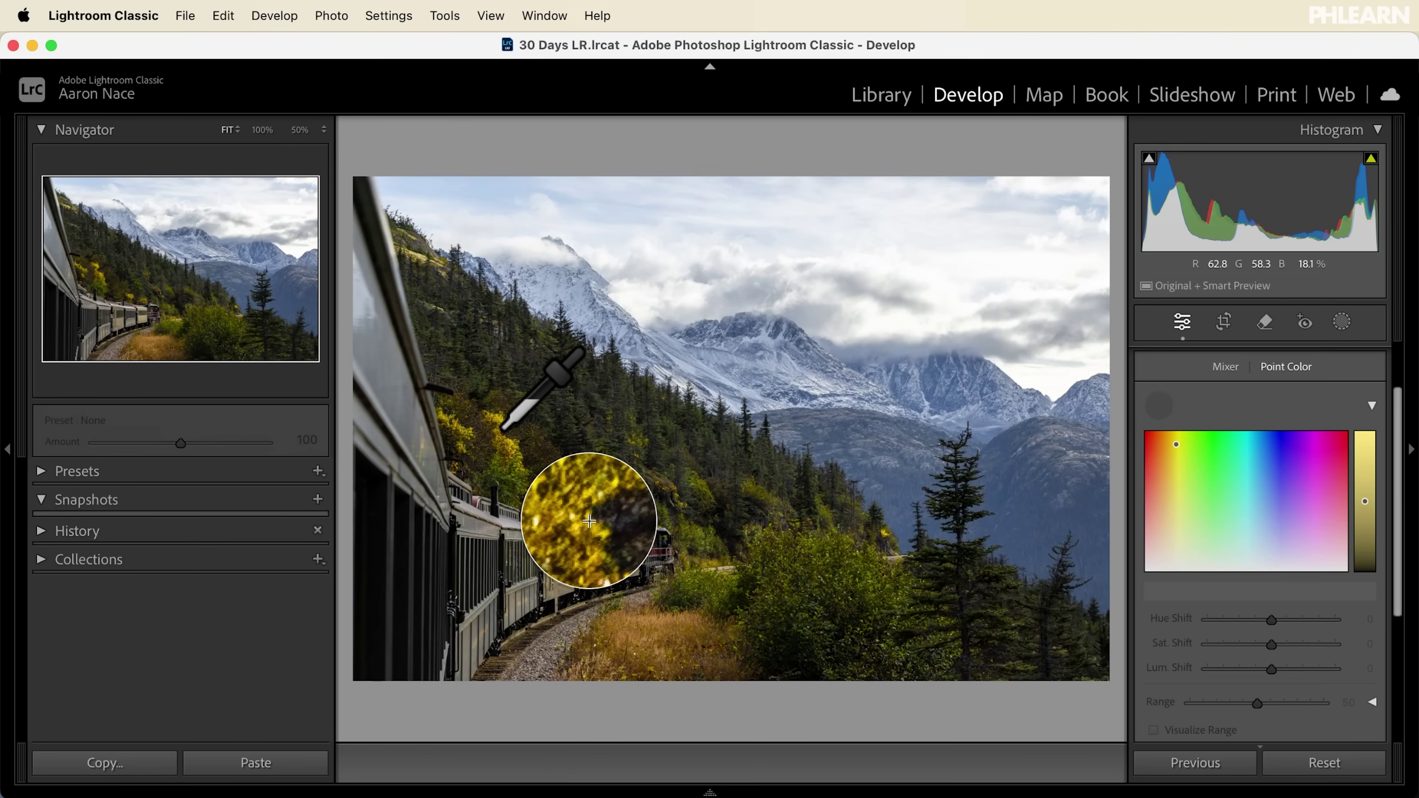
Try sampling the yellow foliage beside the train as a point color, and undo the sample.
click(498, 432)
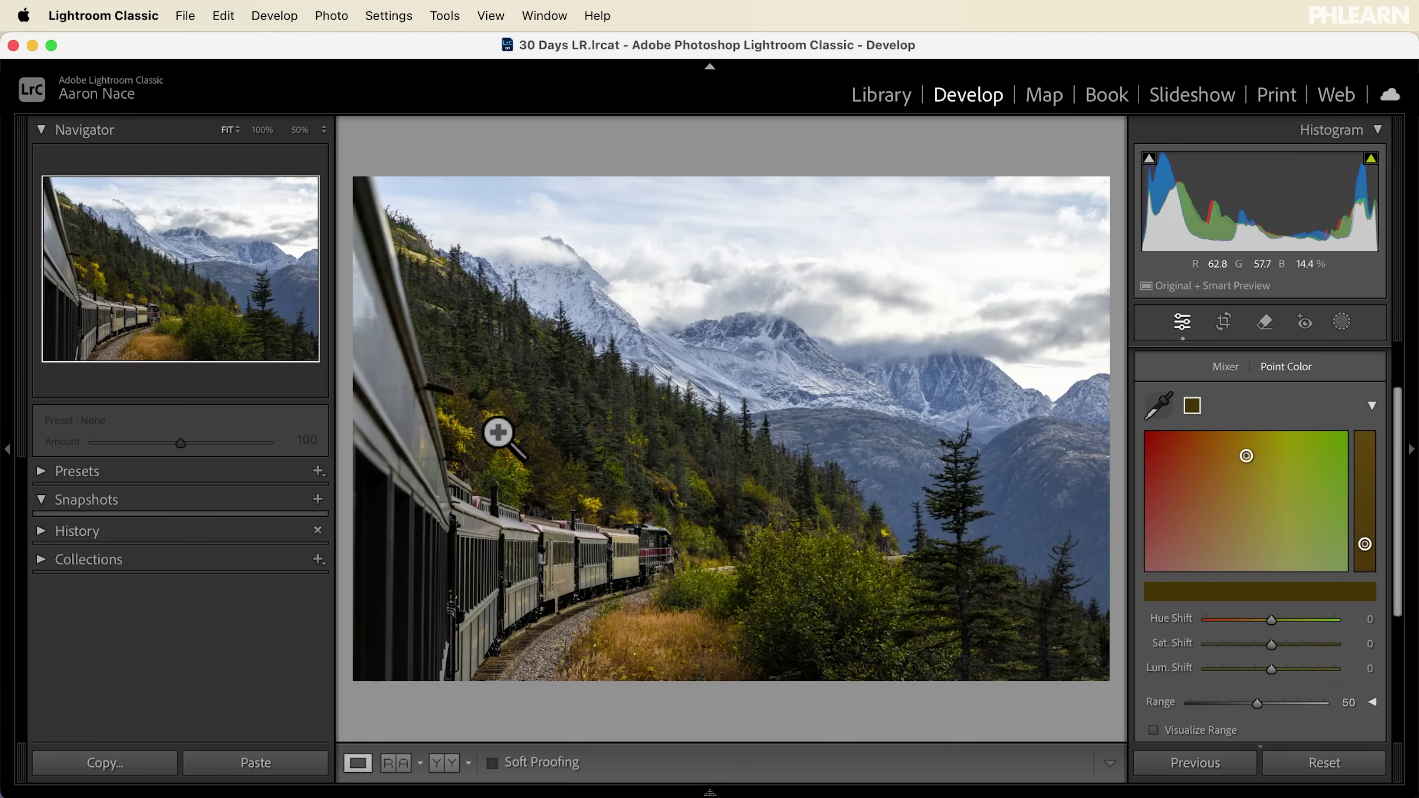
key(super+z)
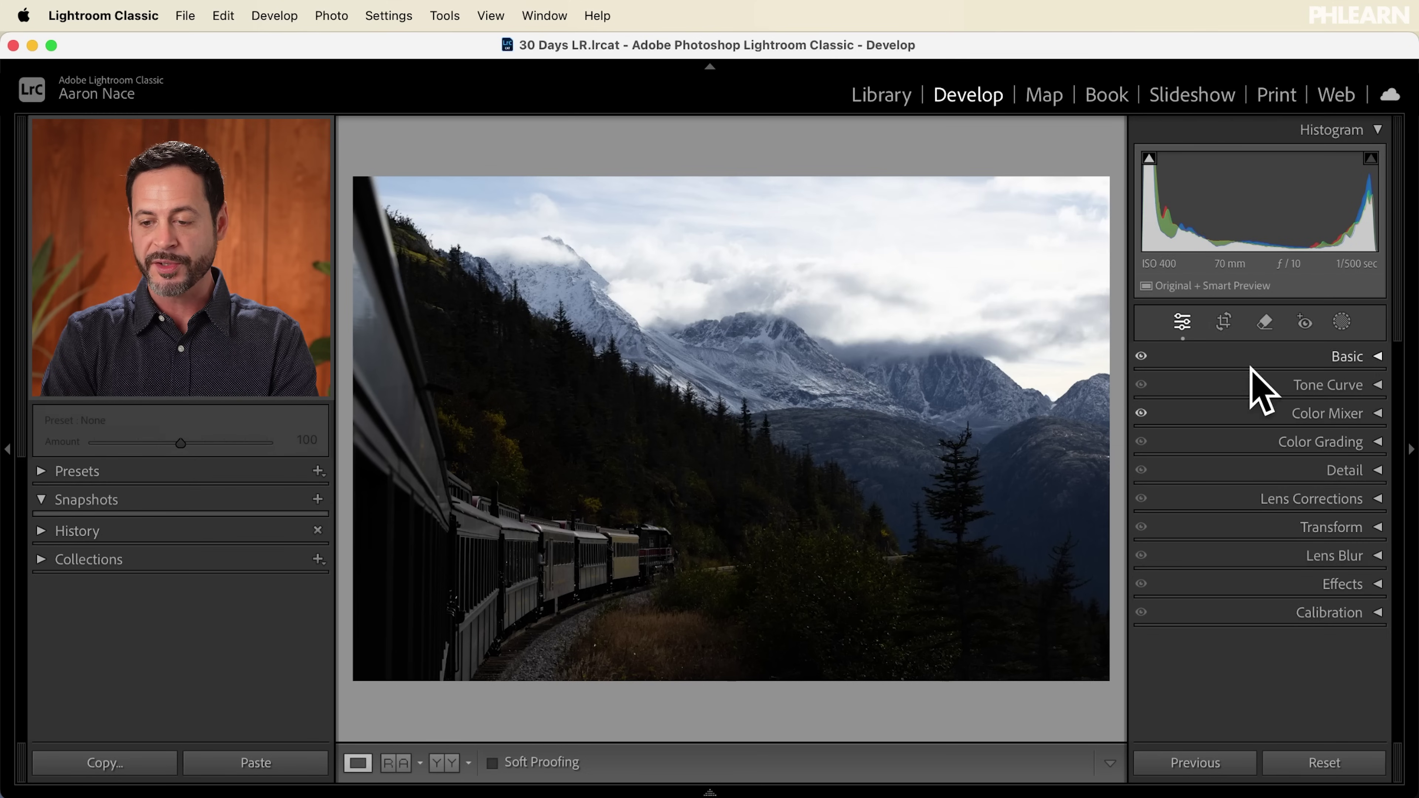
Apply the automatic Basic tone adjustments to the dark train photo.
click(1359, 358)
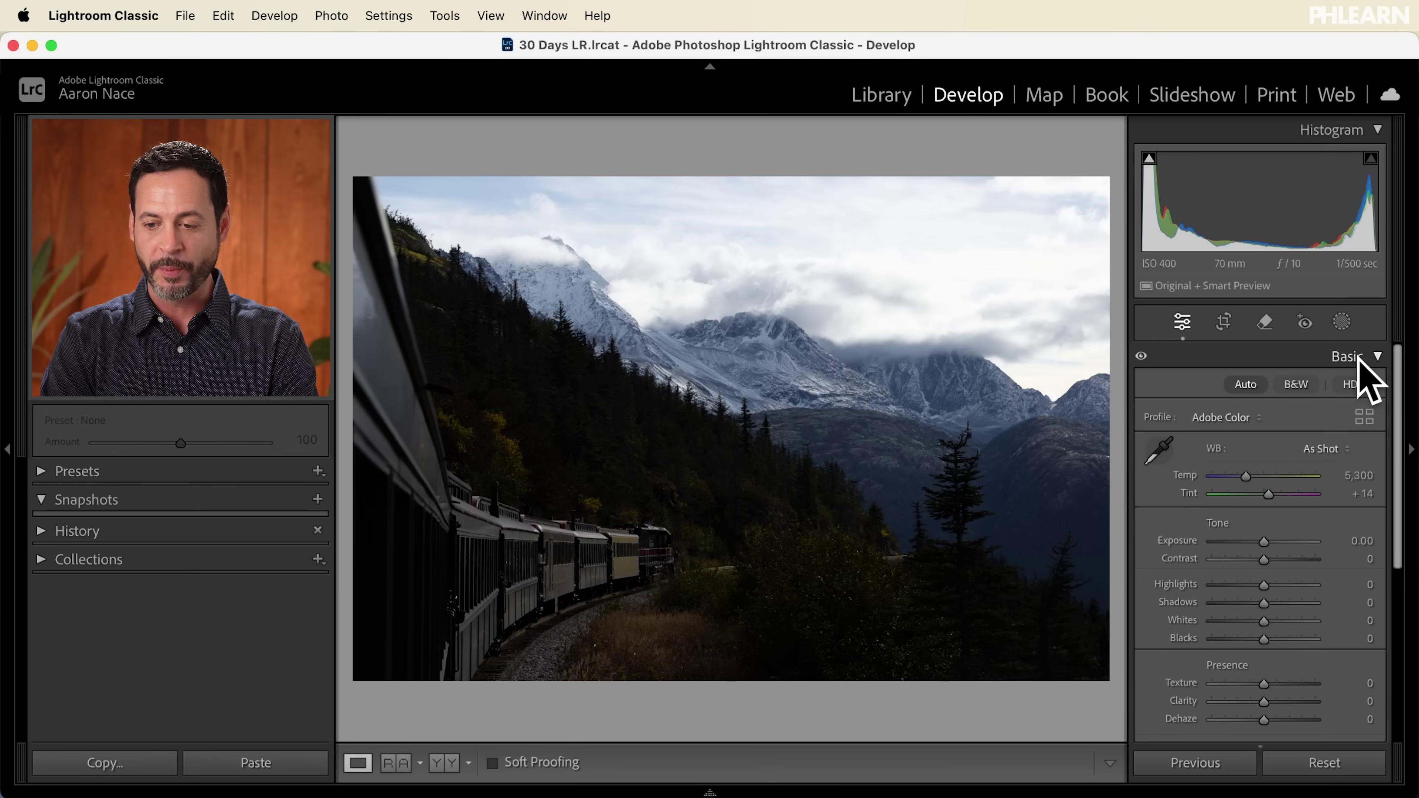
click(1249, 387)
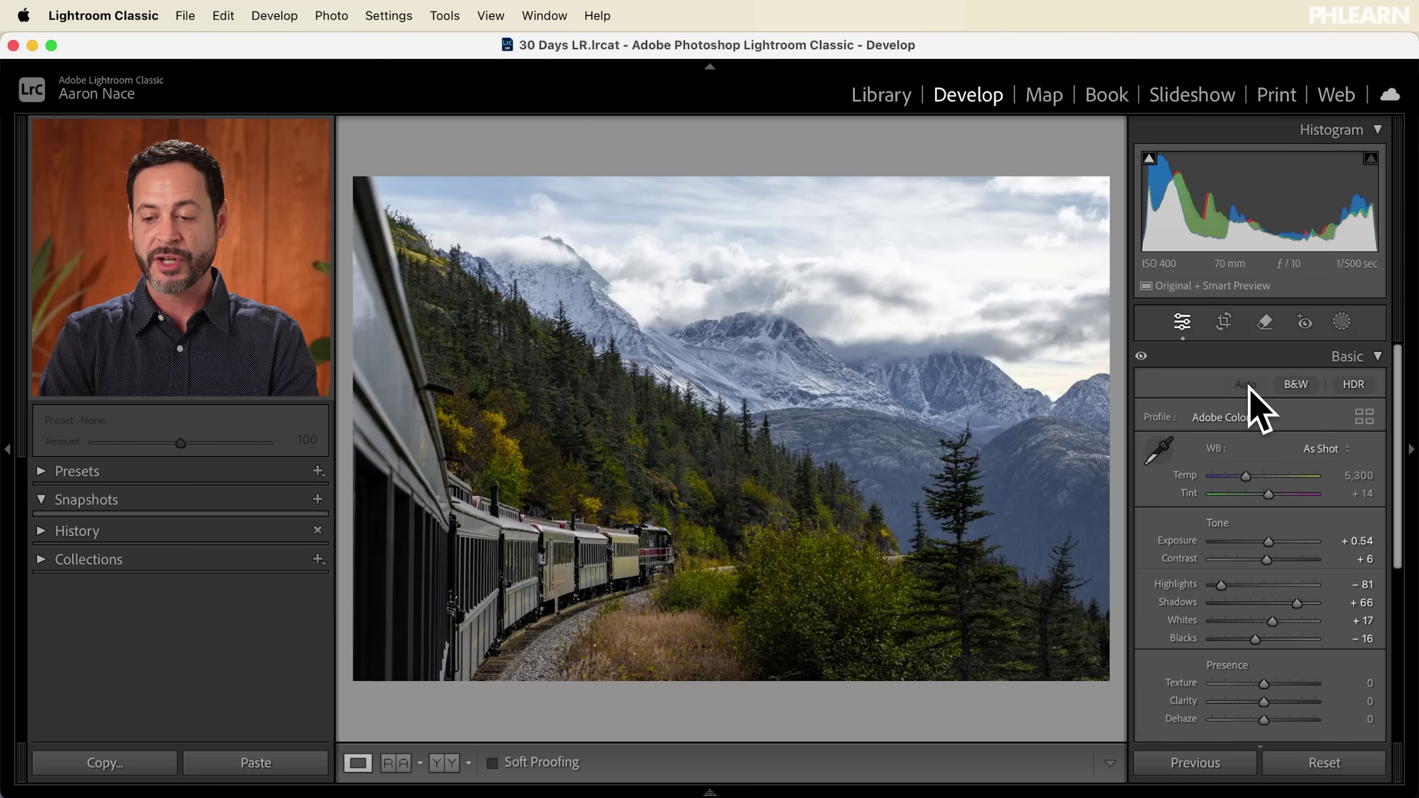
scroll(1250, 387, down, 3)
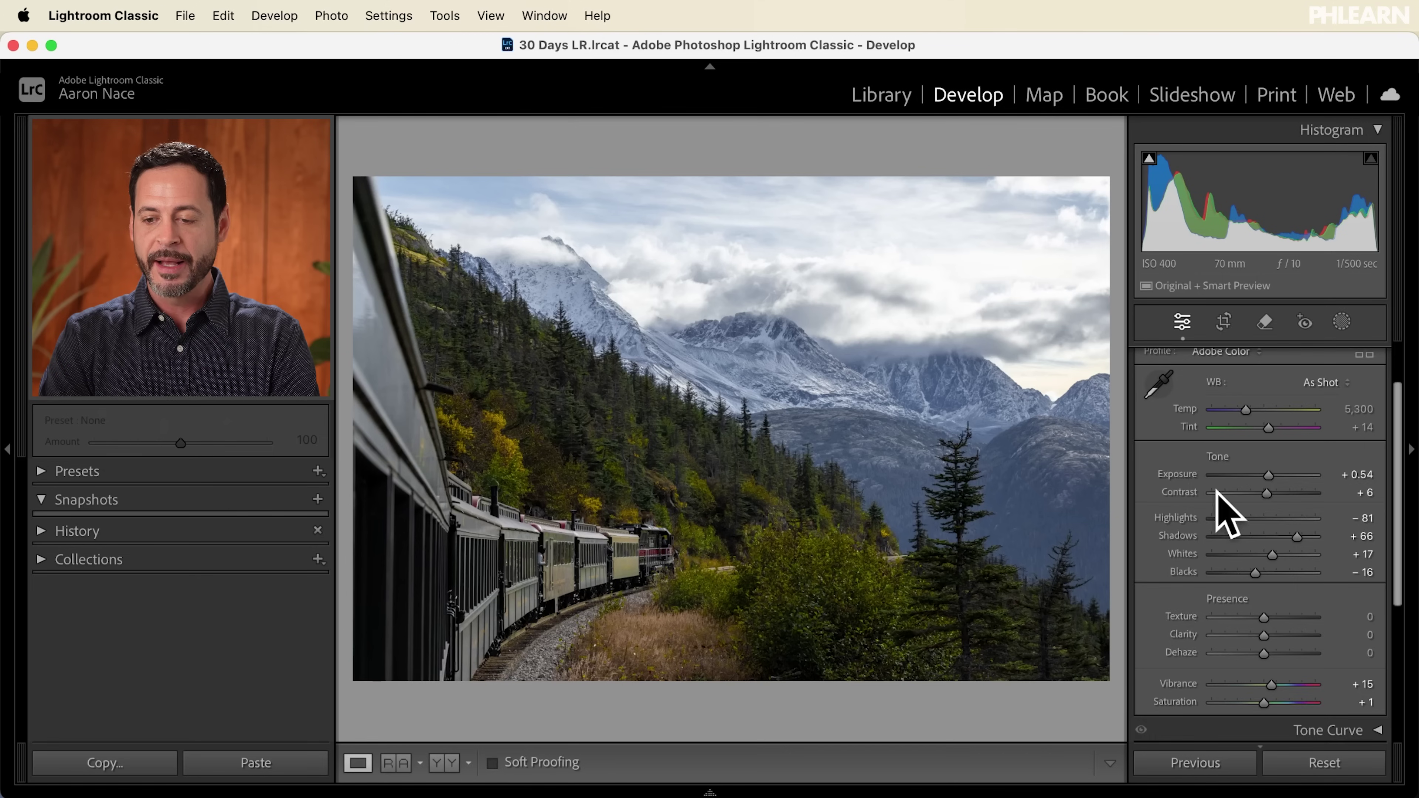
scroll(1308, 476, up, 3)
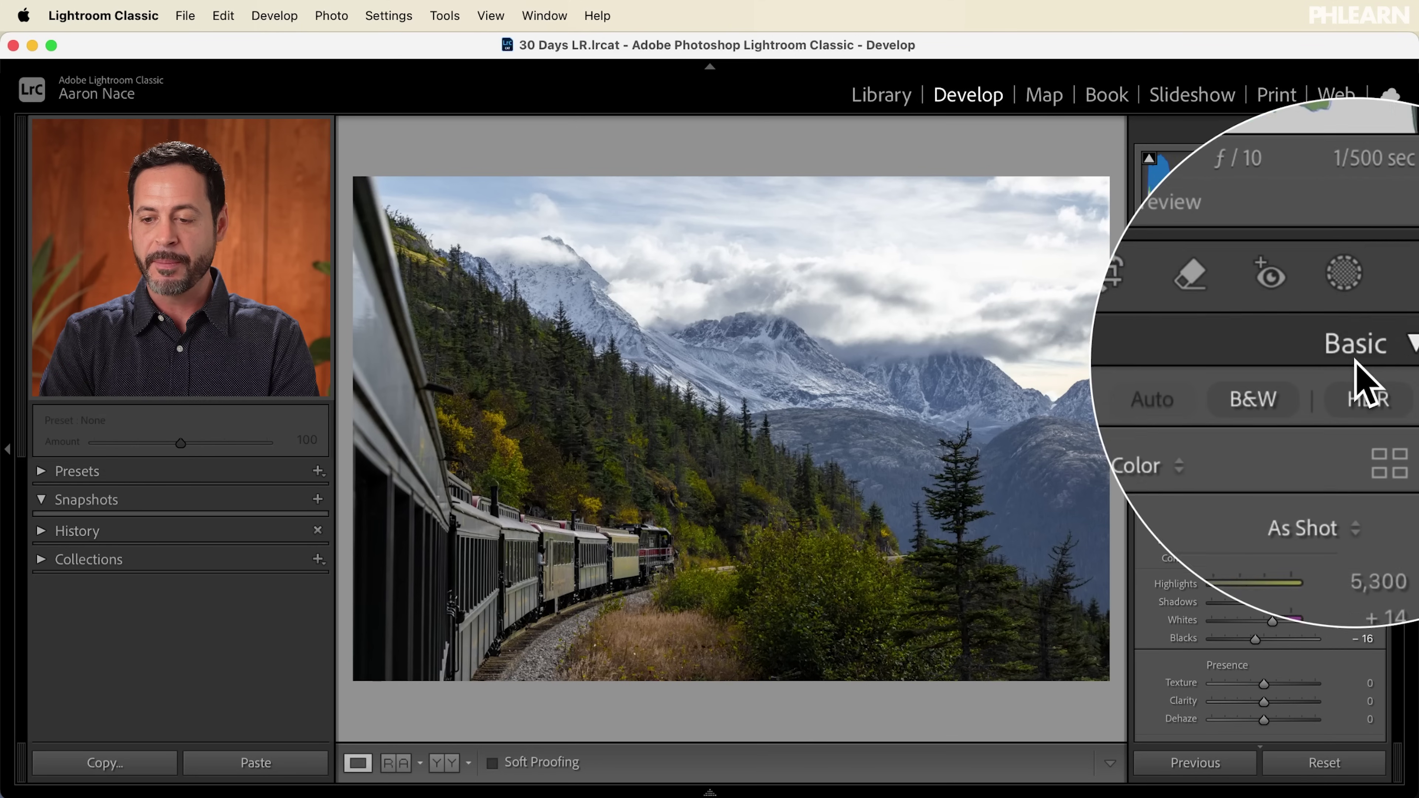
Try lowering Vibrance to -39, undo it, and set Vibrance and Saturation to 0.
scroll(1290, 461, down, 5)
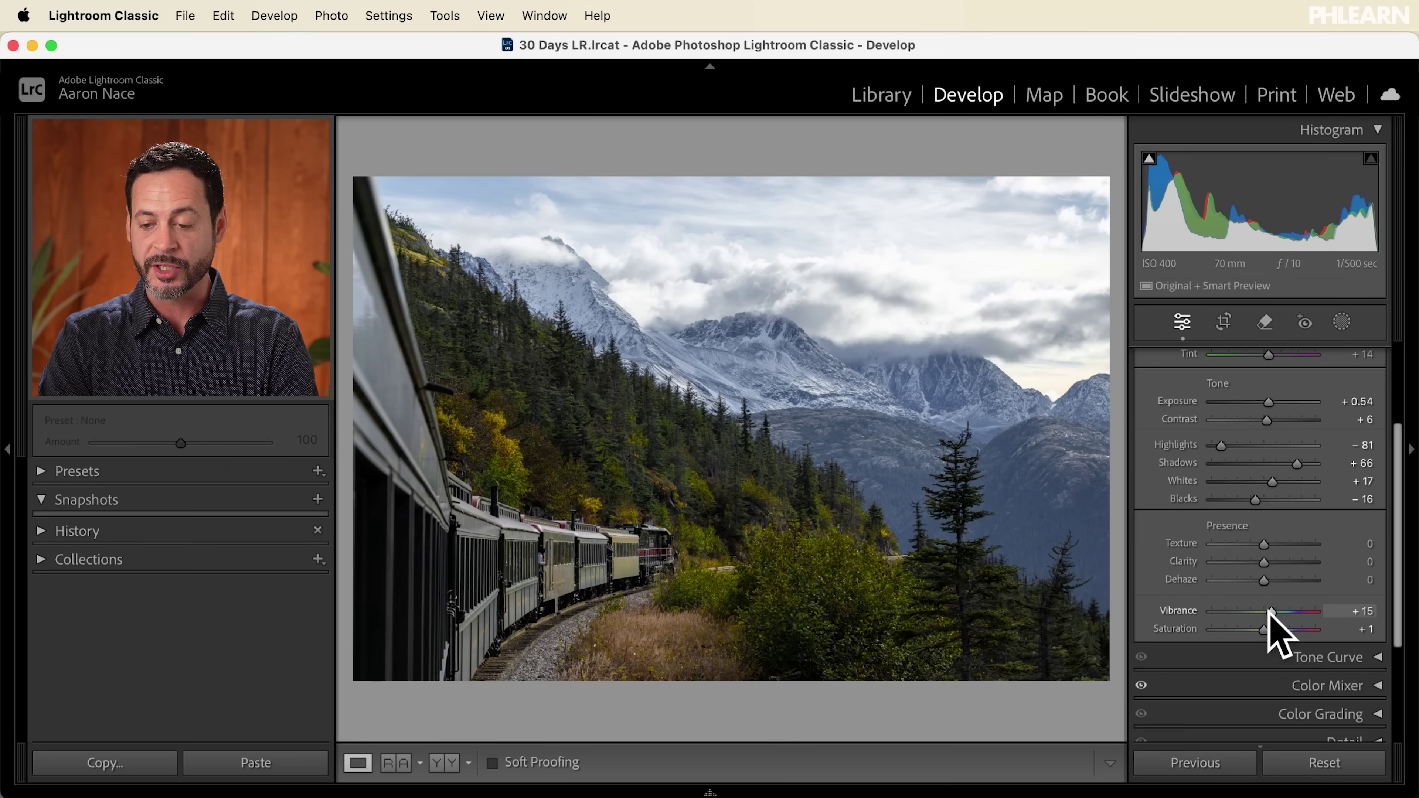
drag(1268, 612, 1240, 599)
key(super+z)
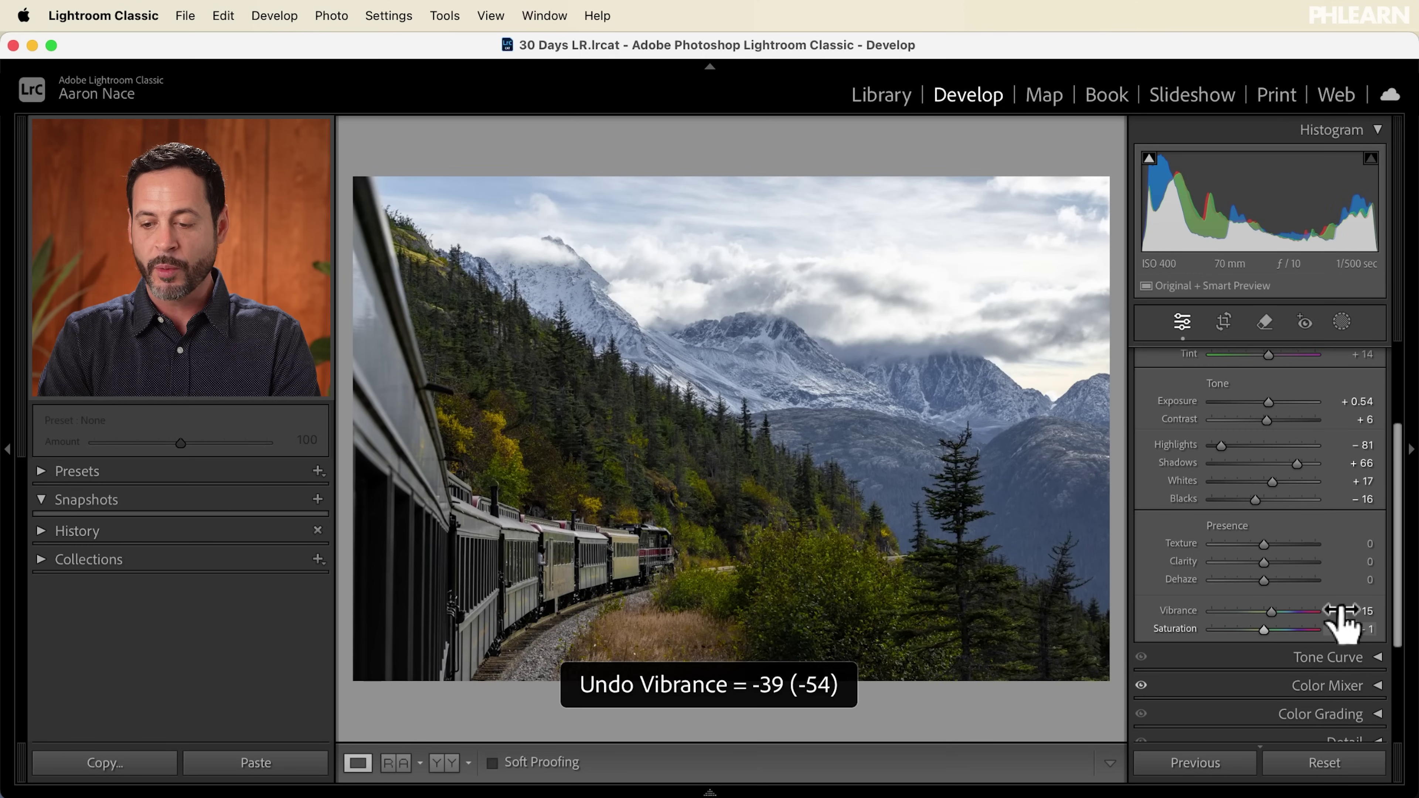
click(1340, 610)
text(0)
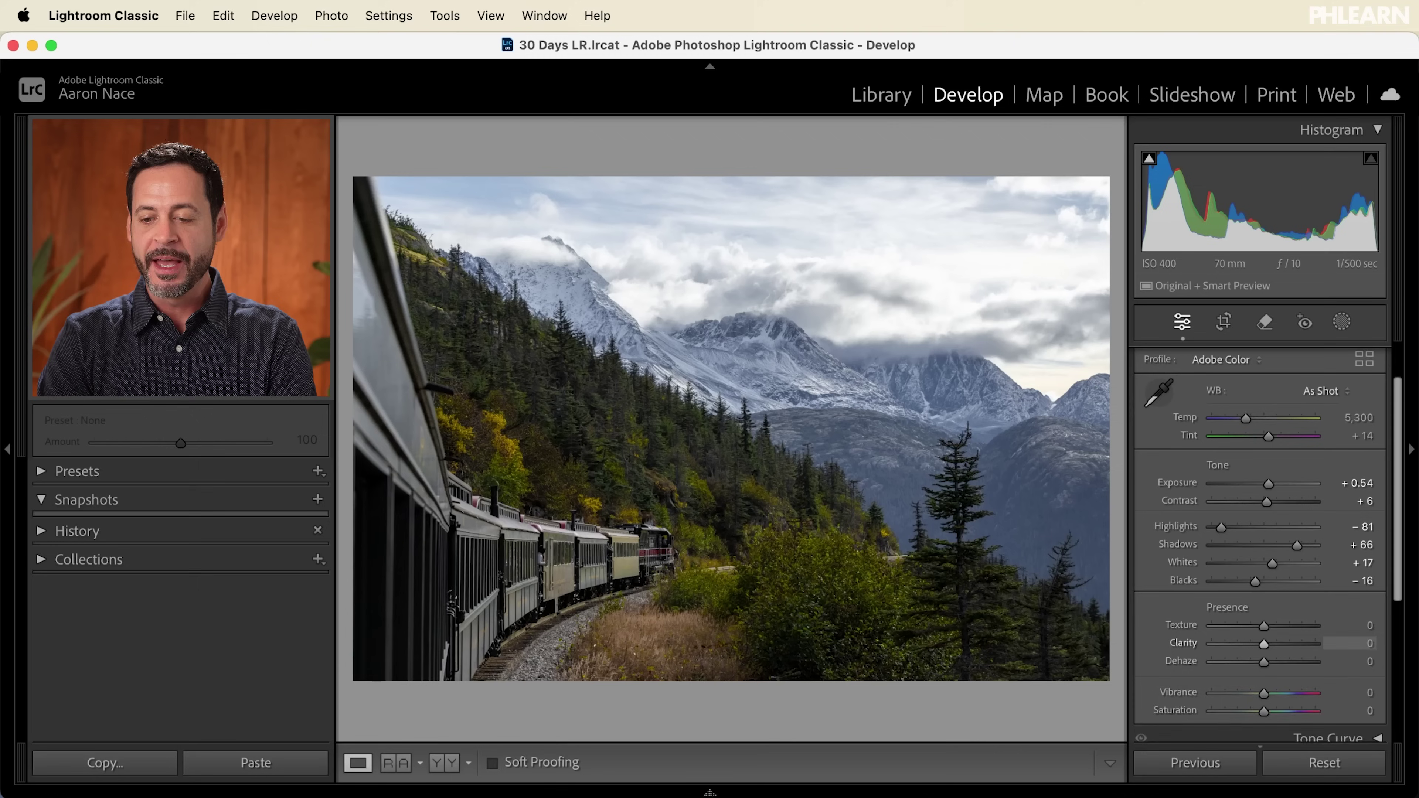
Try the Daylight and Cloudy white balance presets, and return the white balance to As Shot.
scroll(1268, 547, up, 2)
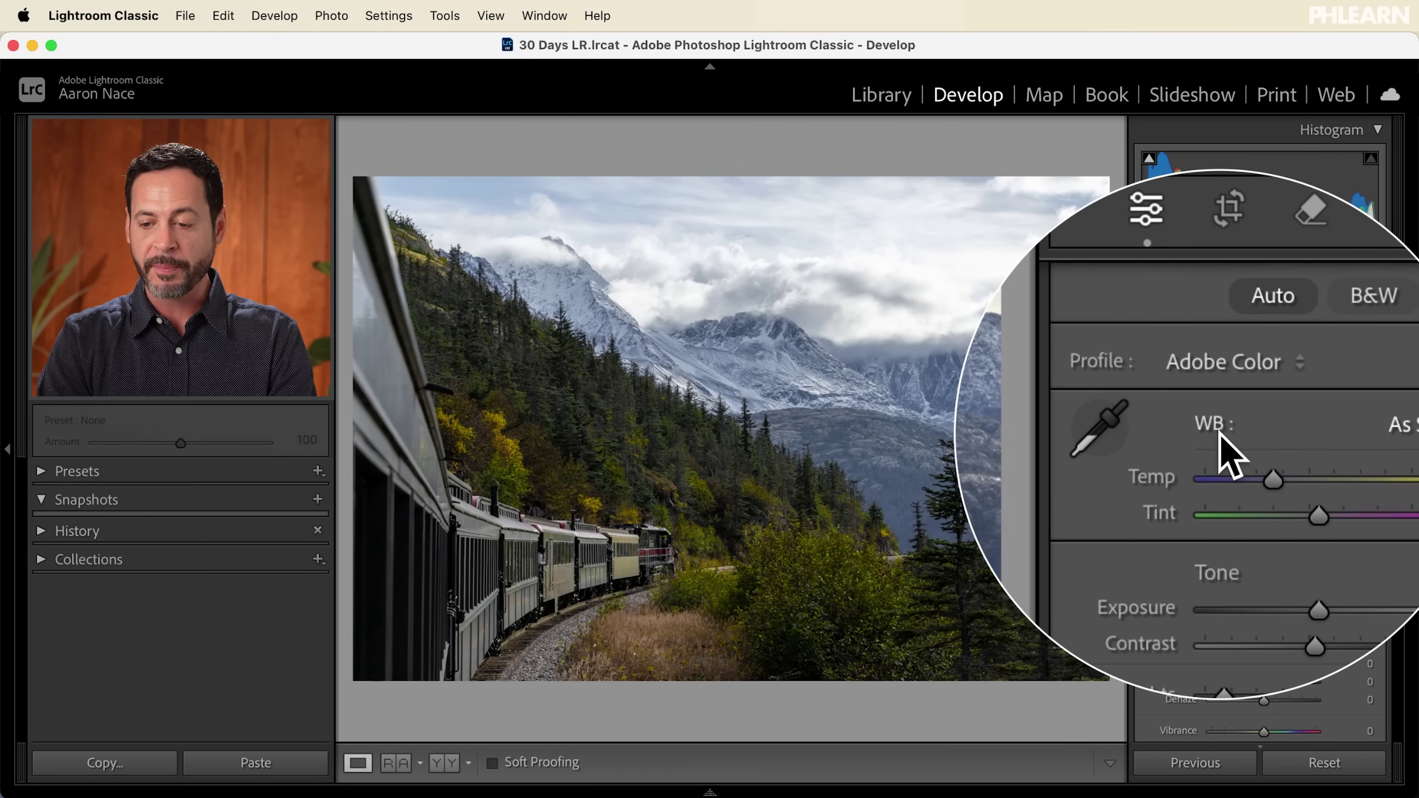
click(1344, 442)
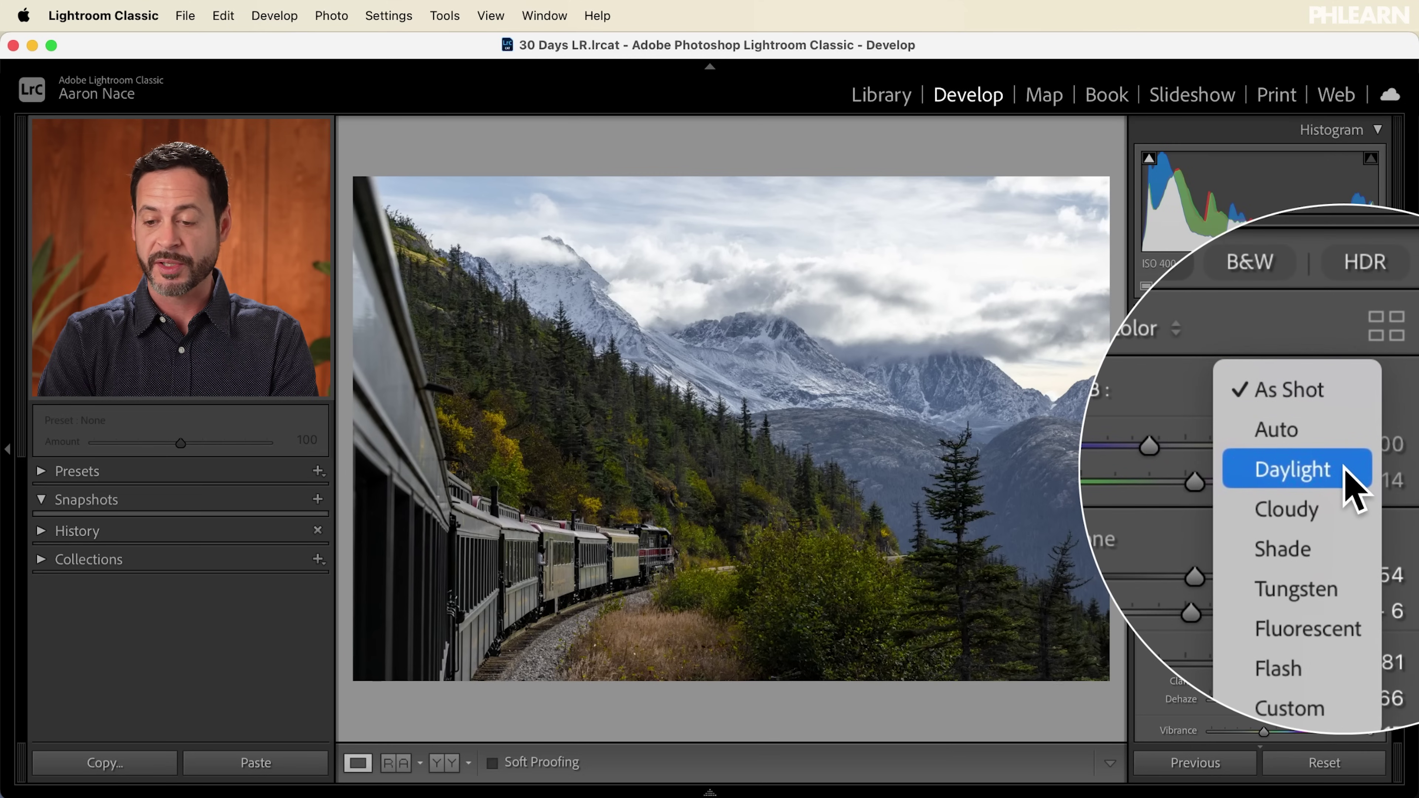
click(1344, 469)
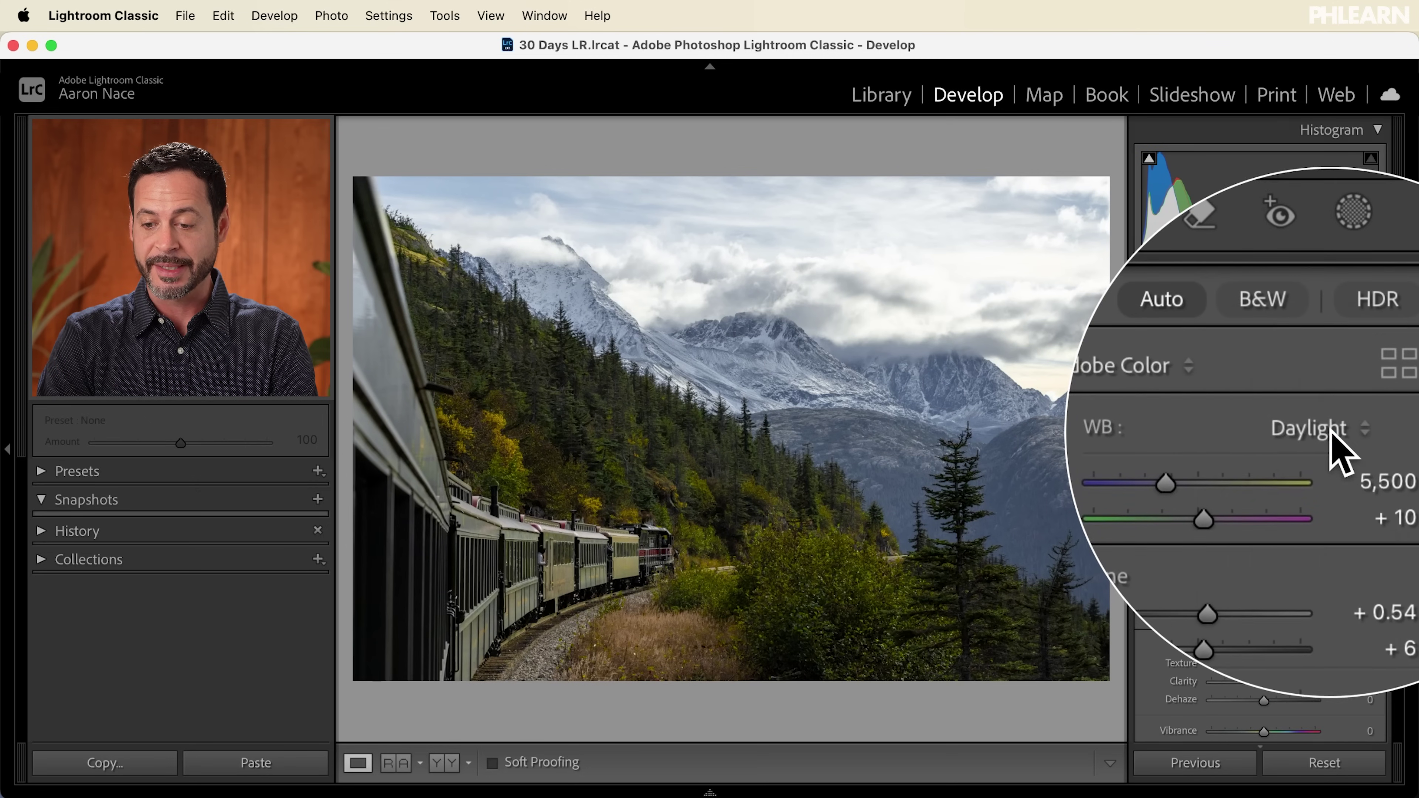
click(1333, 432)
click(1335, 450)
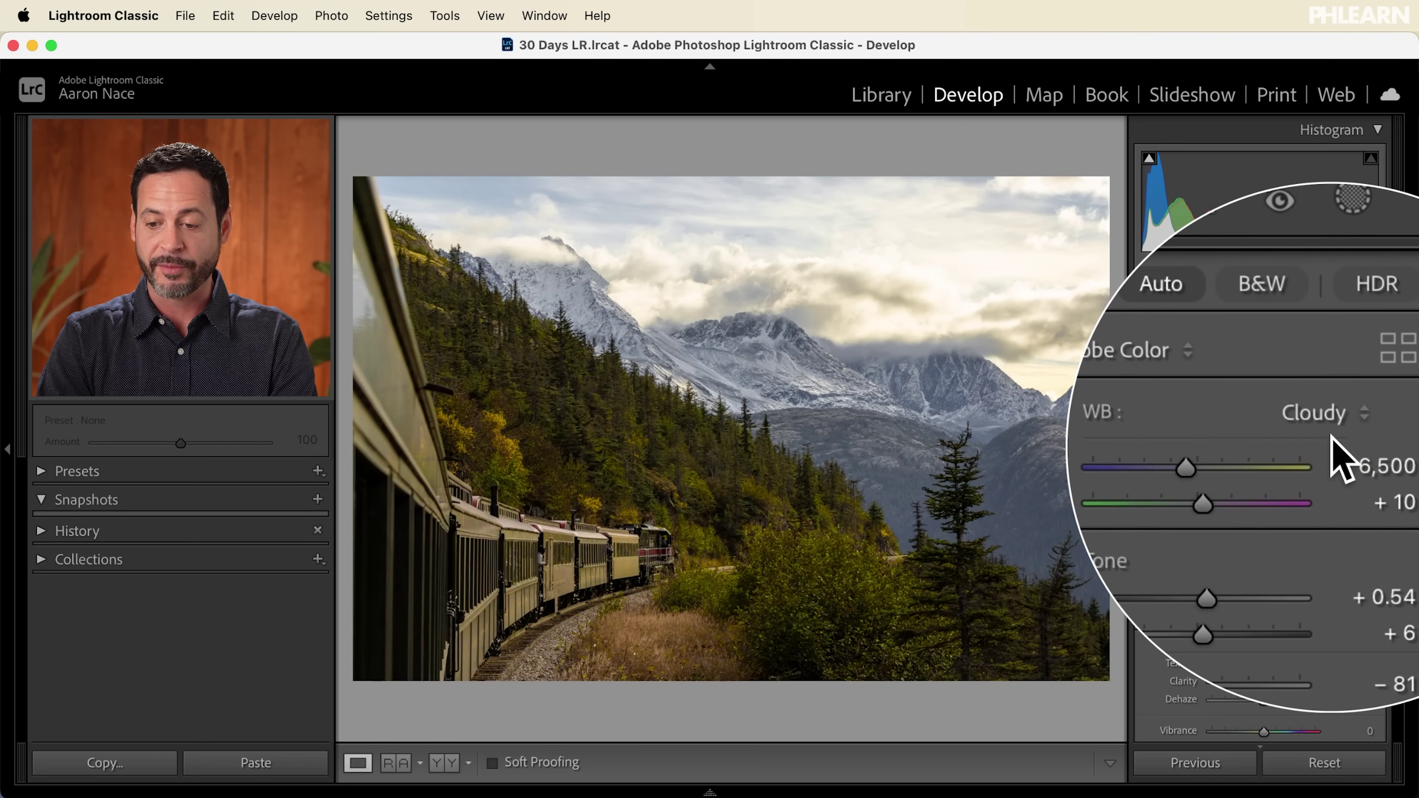
click(1333, 440)
click(1323, 372)
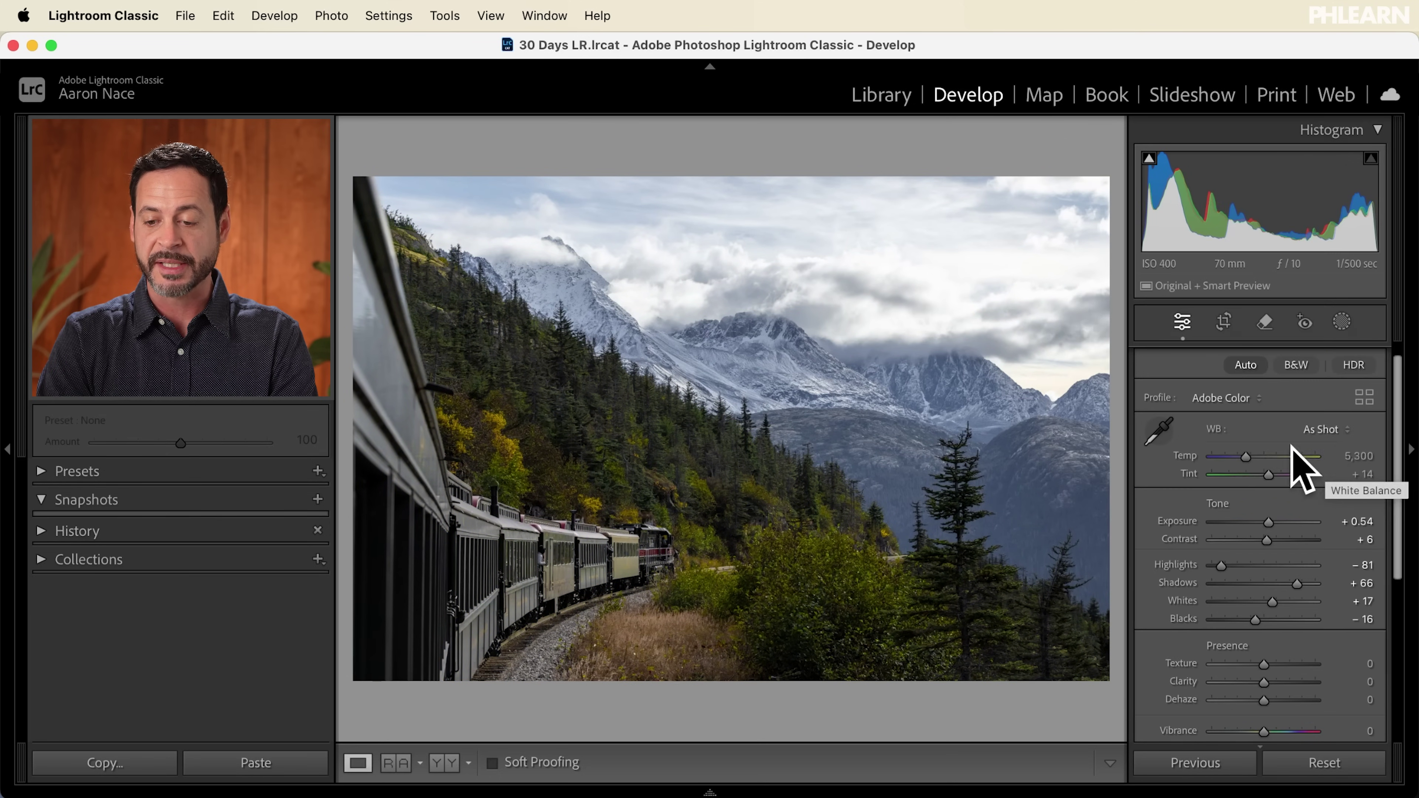
Warm the photo slightly by setting the white balance temperature to 5,506.
drag(1249, 463, 1250, 455)
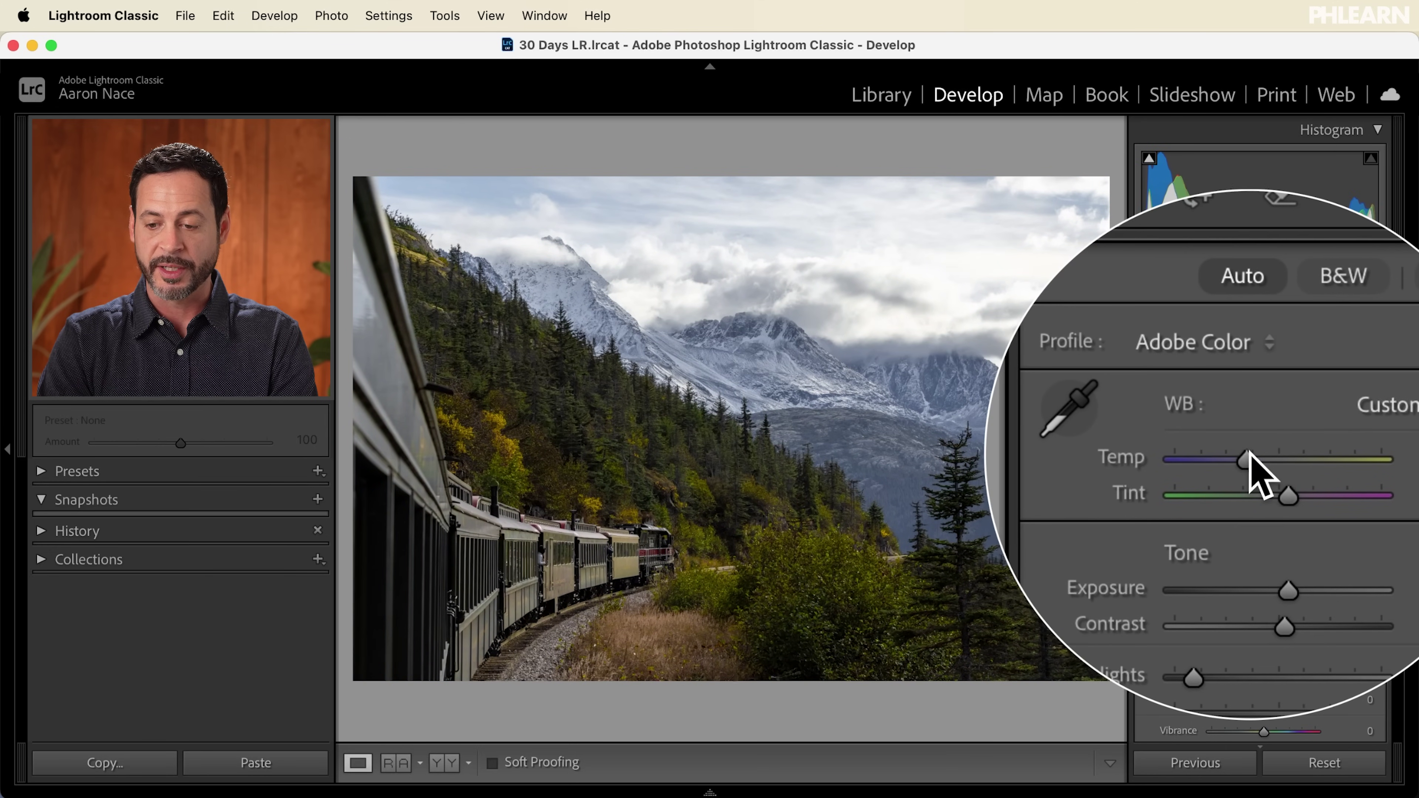
scroll(1267, 469, up, 1)
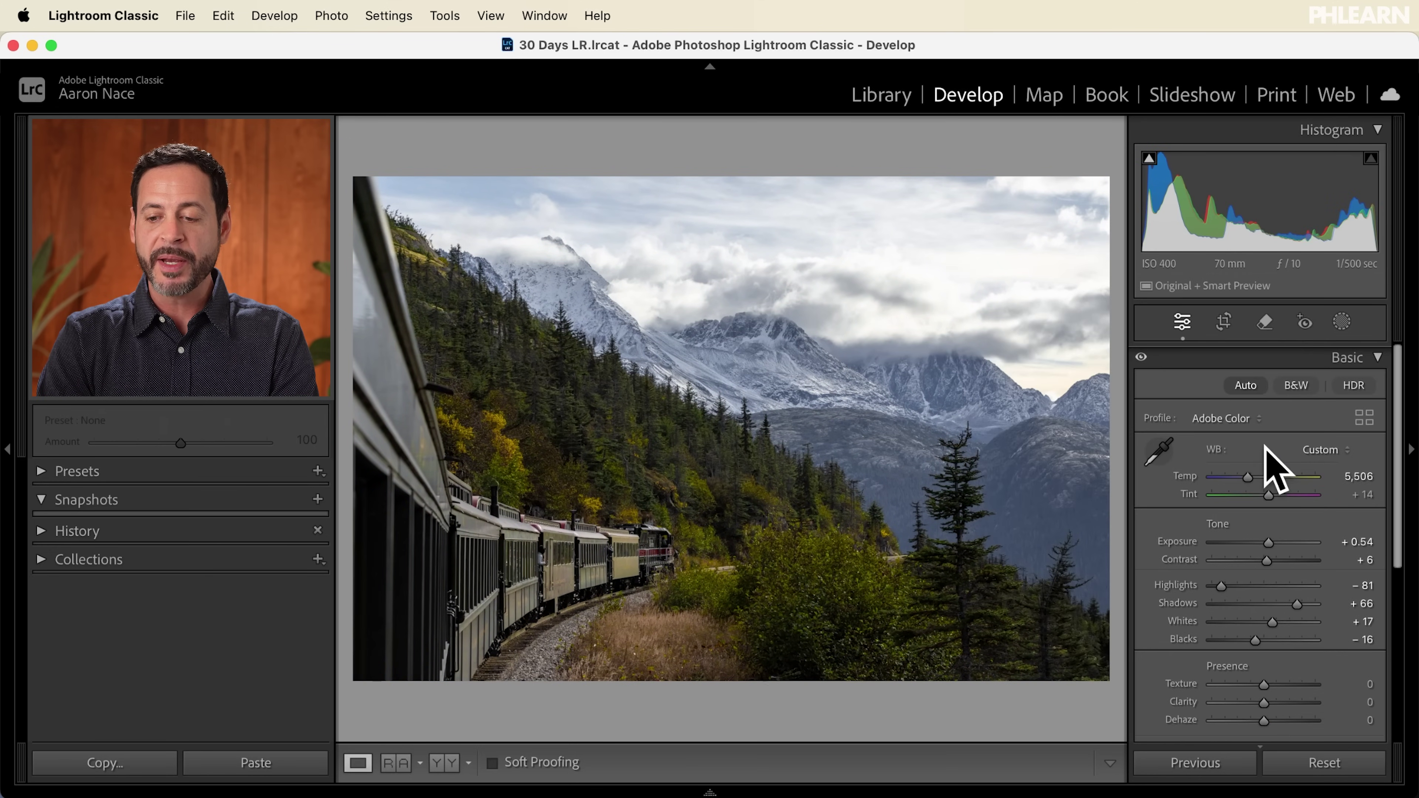
click(1354, 358)
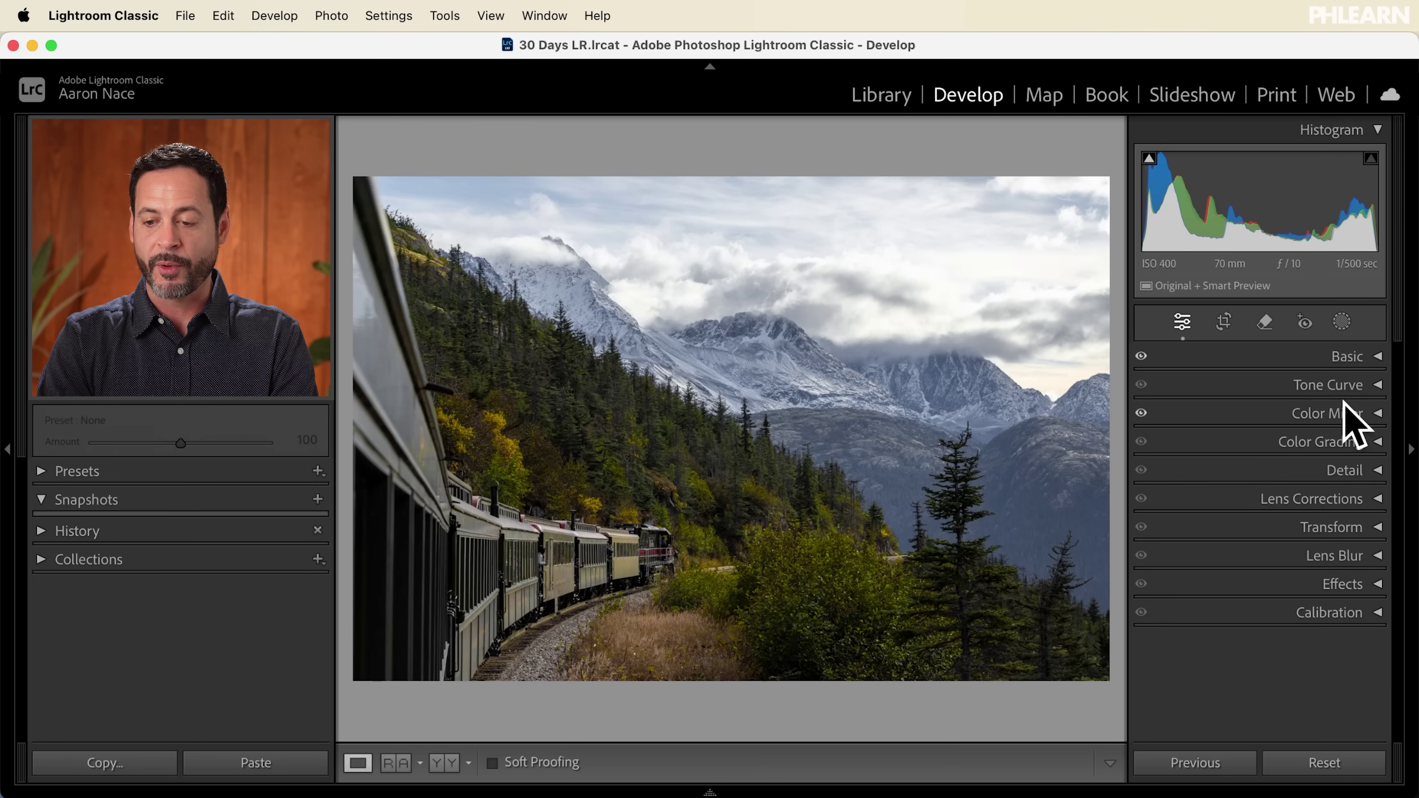
Examine the existing HSL Color Mixer adjustments for hue, saturation and luminance, individually and all together.
click(1341, 414)
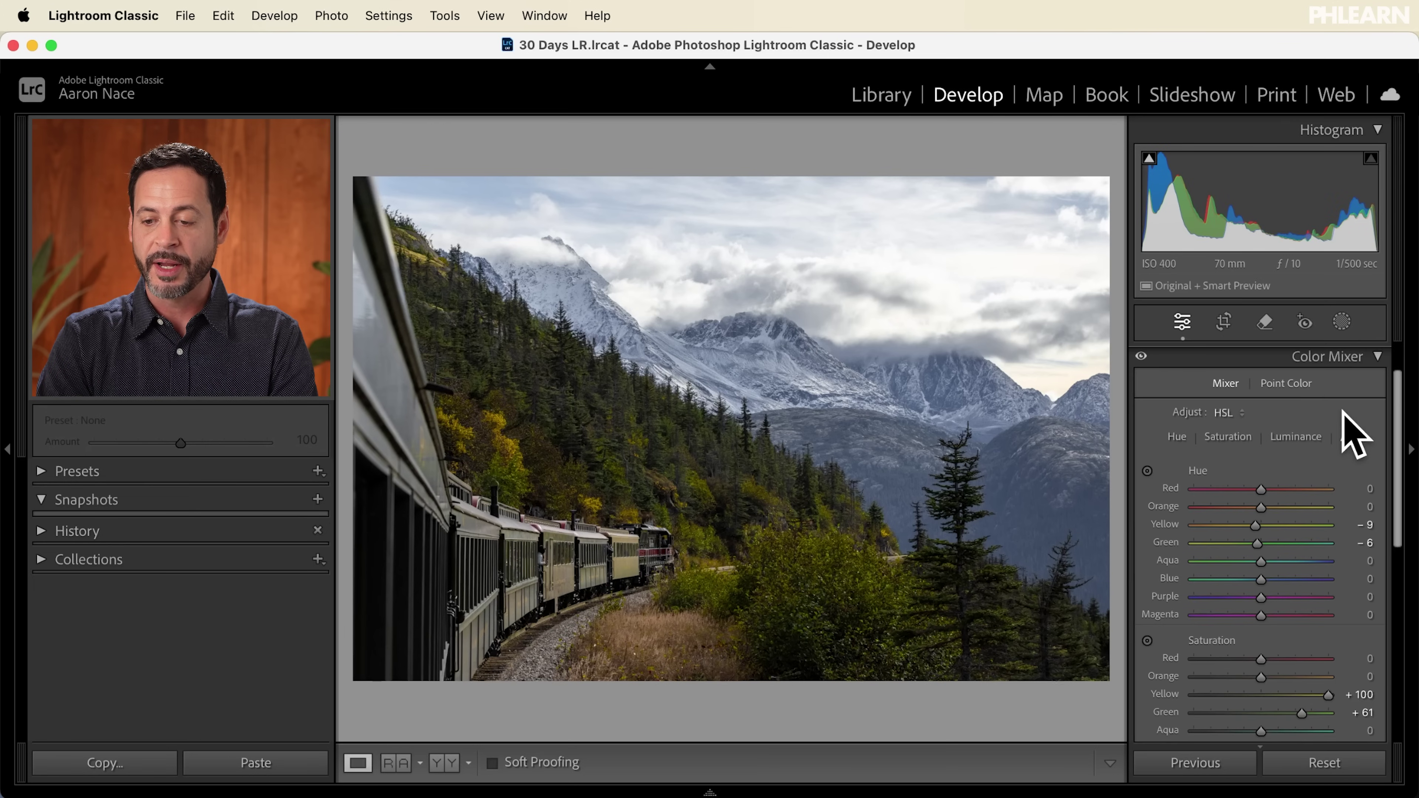
scroll(1335, 362, up, 1)
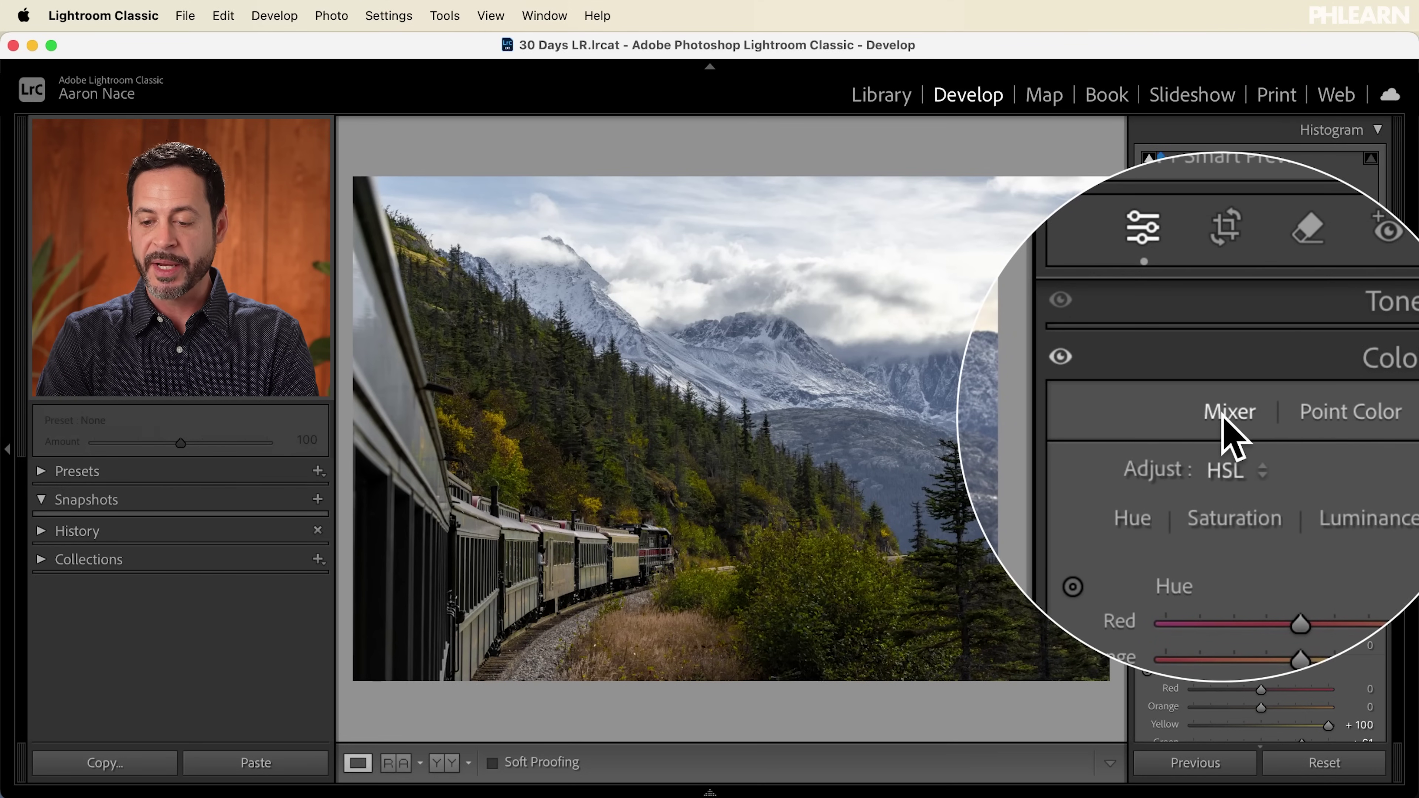
scroll(1226, 433, down, 2)
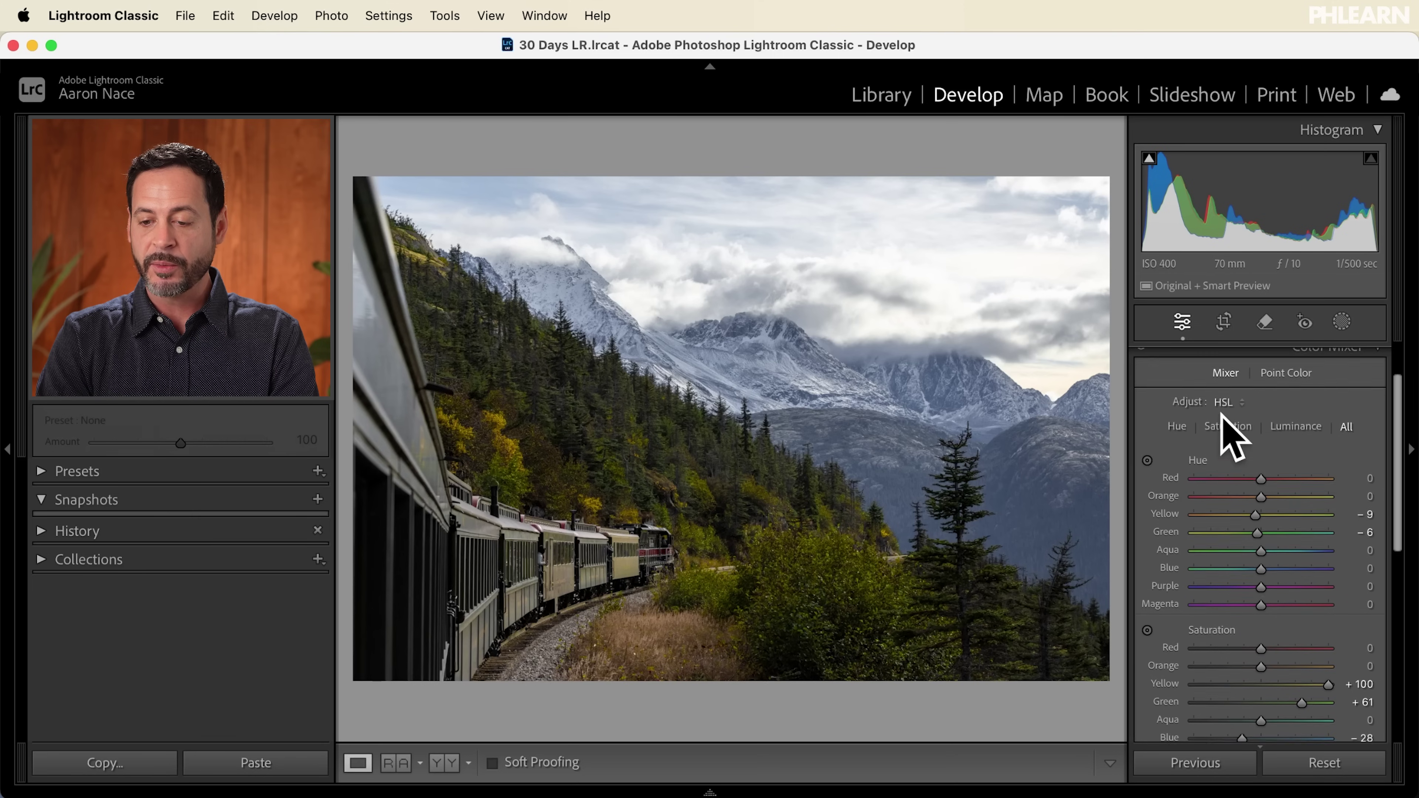
scroll(1207, 416, up, 1)
click(1177, 430)
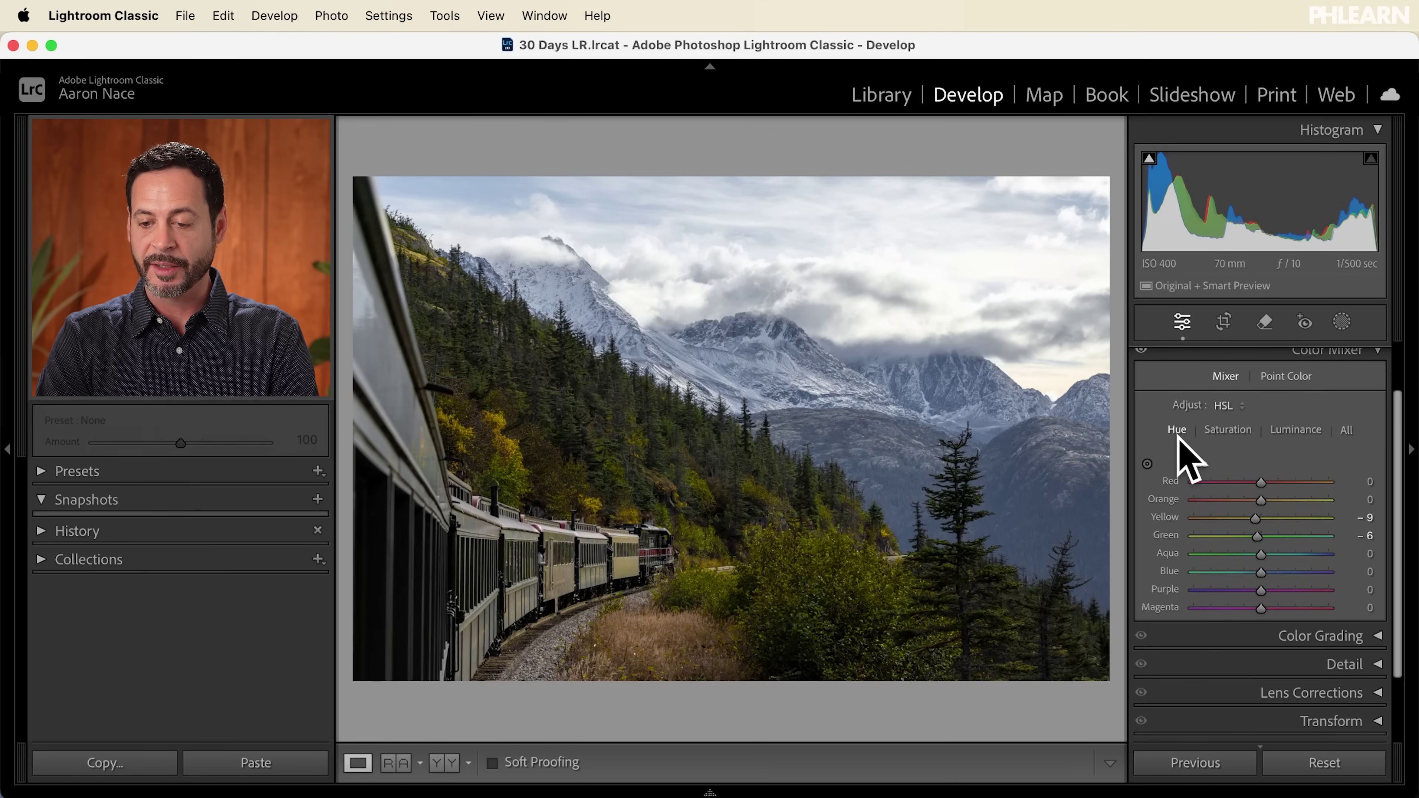
click(1227, 431)
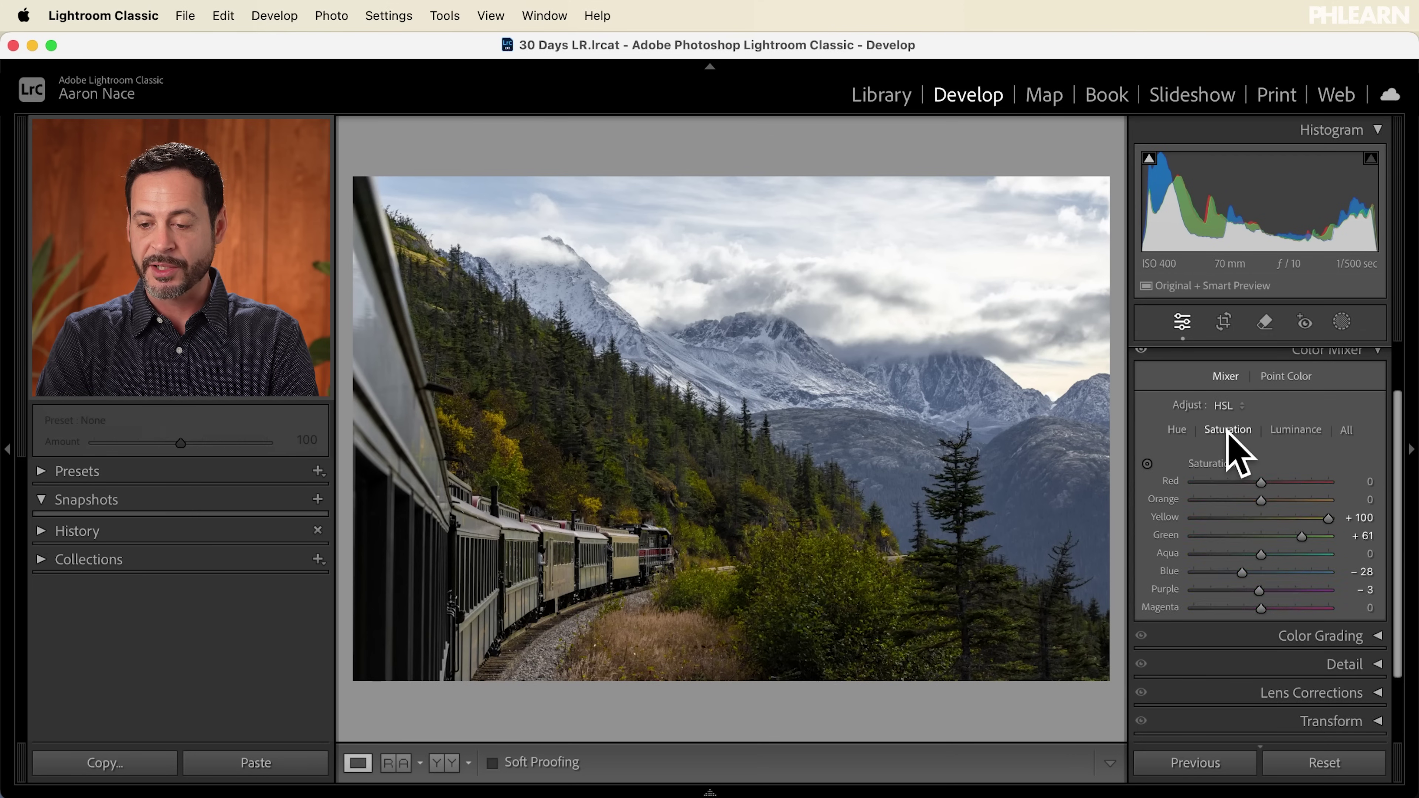
click(1280, 436)
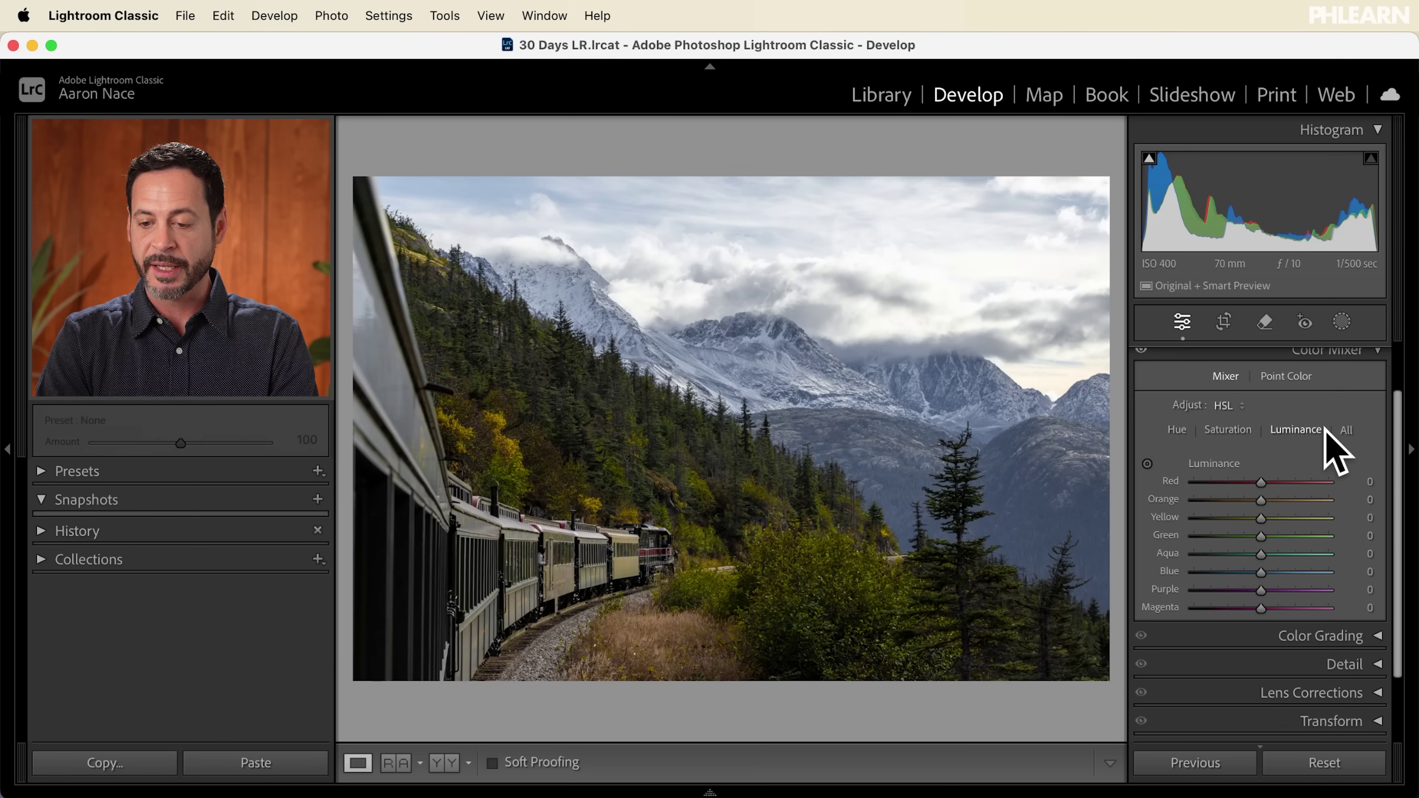
click(1346, 433)
click(1230, 431)
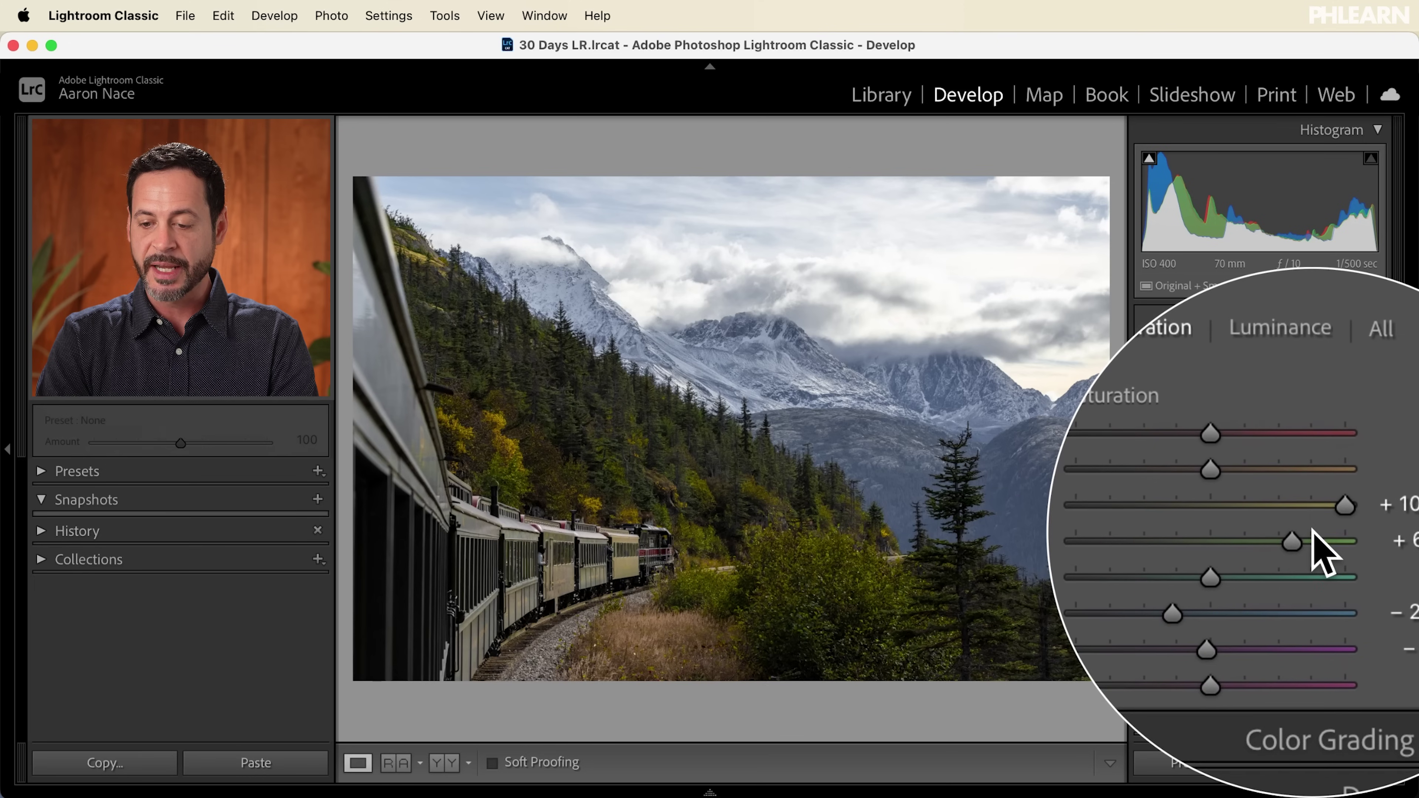
Reset all of the Color Mixer's hue, saturation and luminance adjustments.
scroll(1236, 506, up, 3)
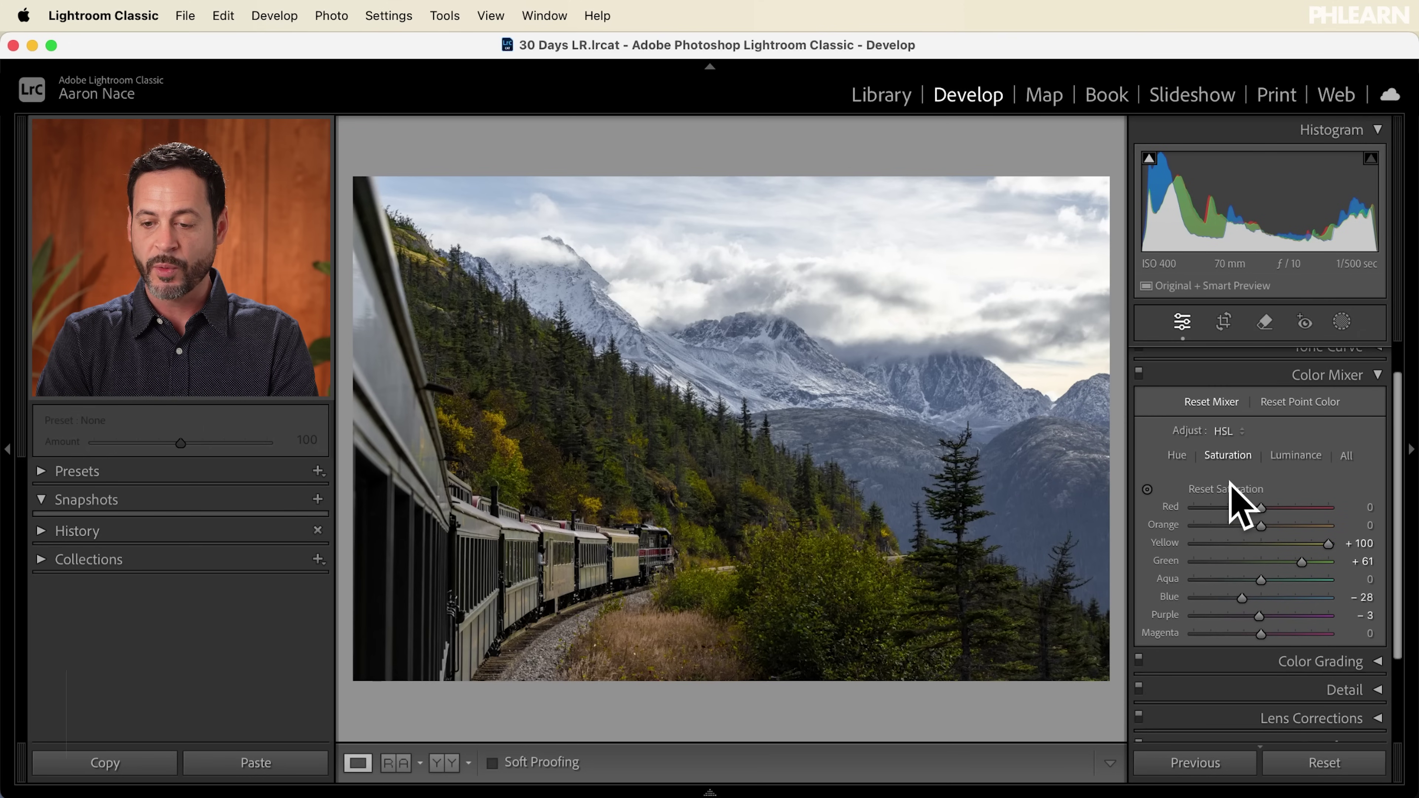
key(alt)
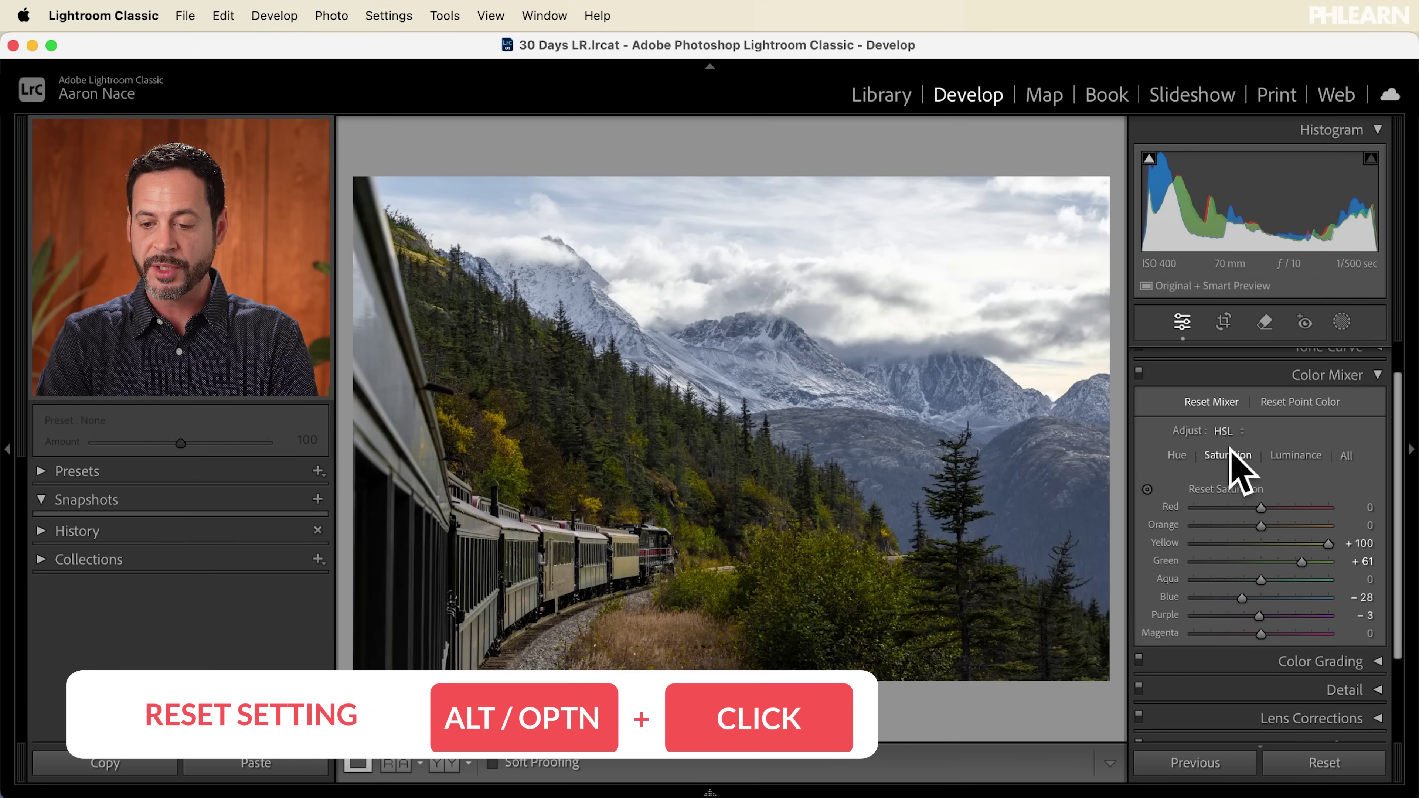
alt+click(1222, 402)
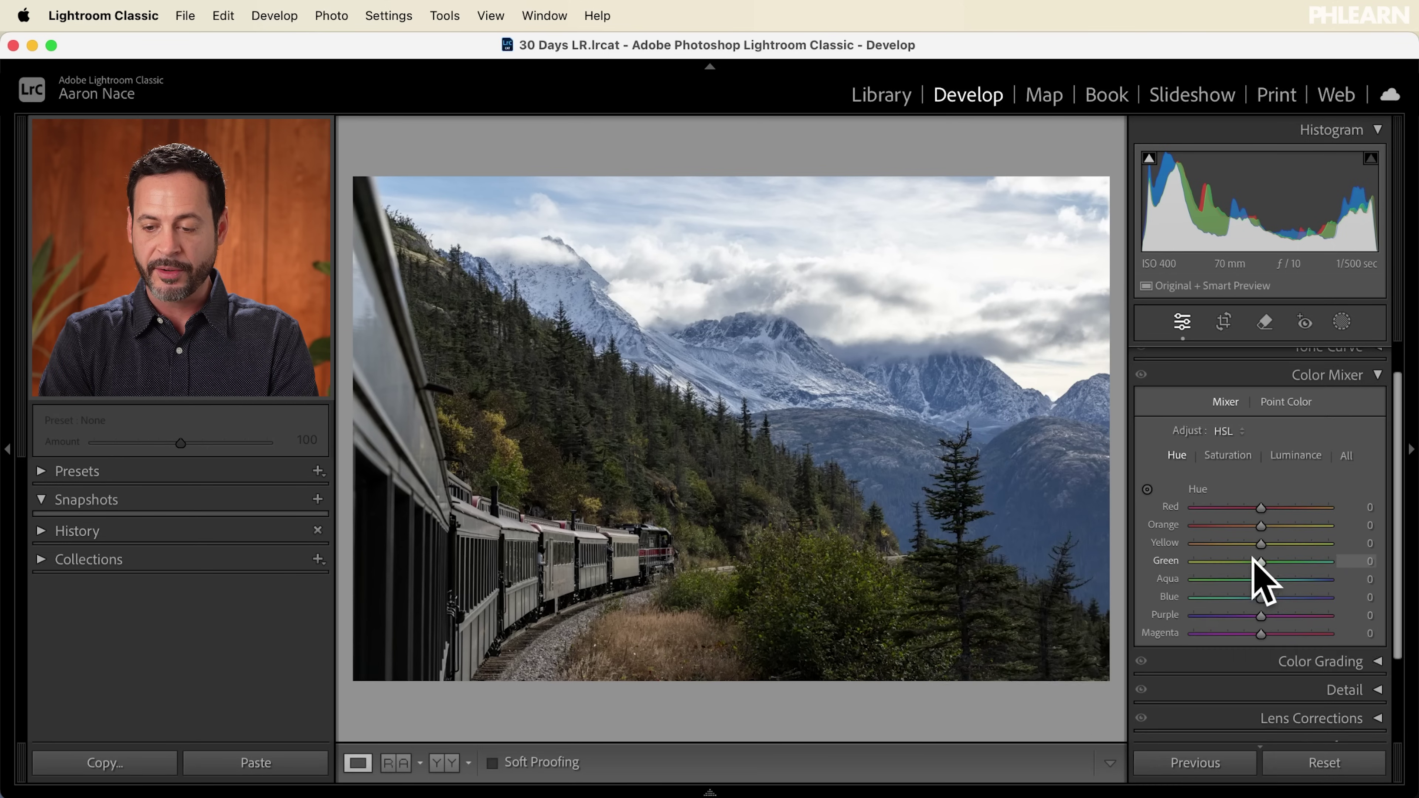
Try shifting the Green hue both ways, ending at -84, and undo the shift.
drag(1258, 559, 1331, 560)
drag(1228, 565, 1203, 560)
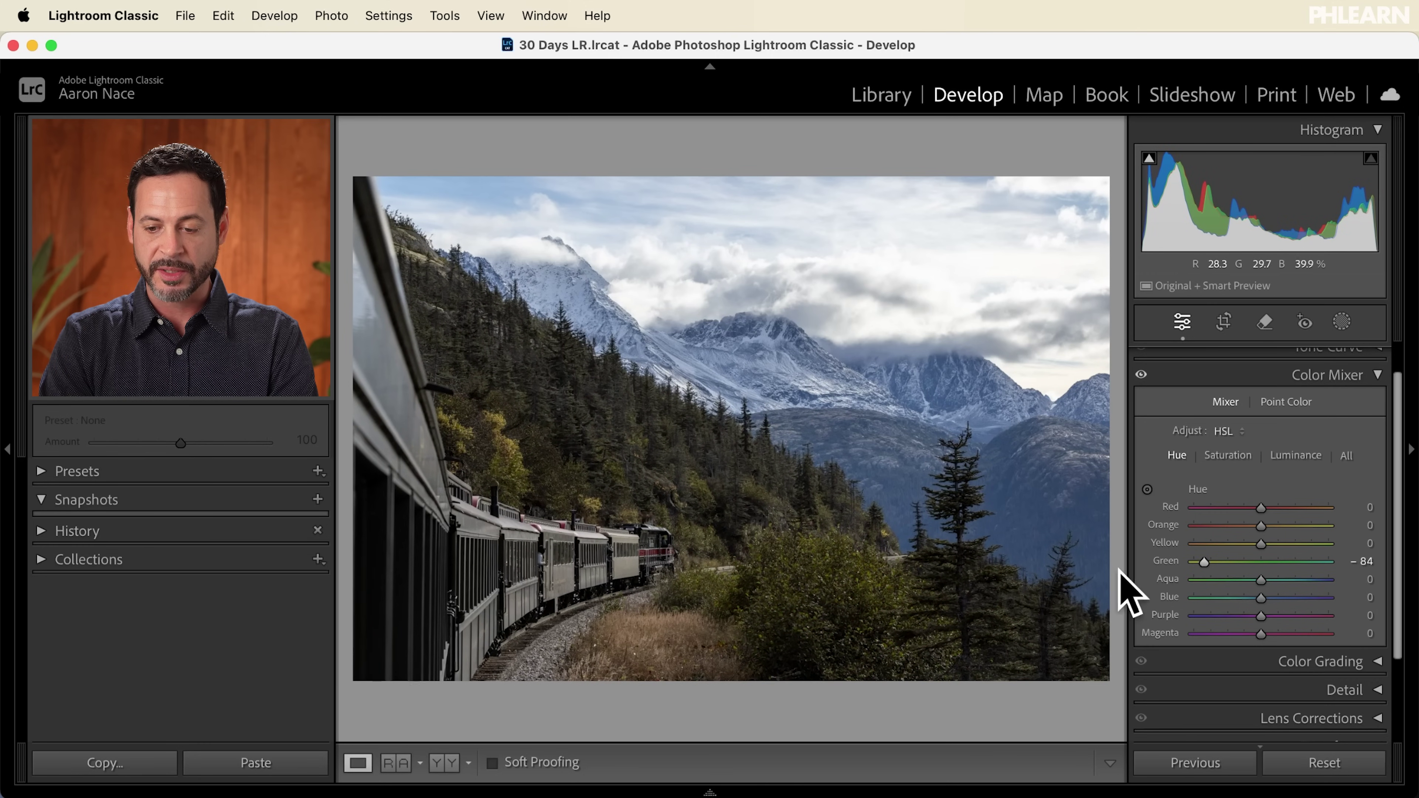
key(super+z)
Try raising the Green saturation strongly, and undo the change.
click(1238, 458)
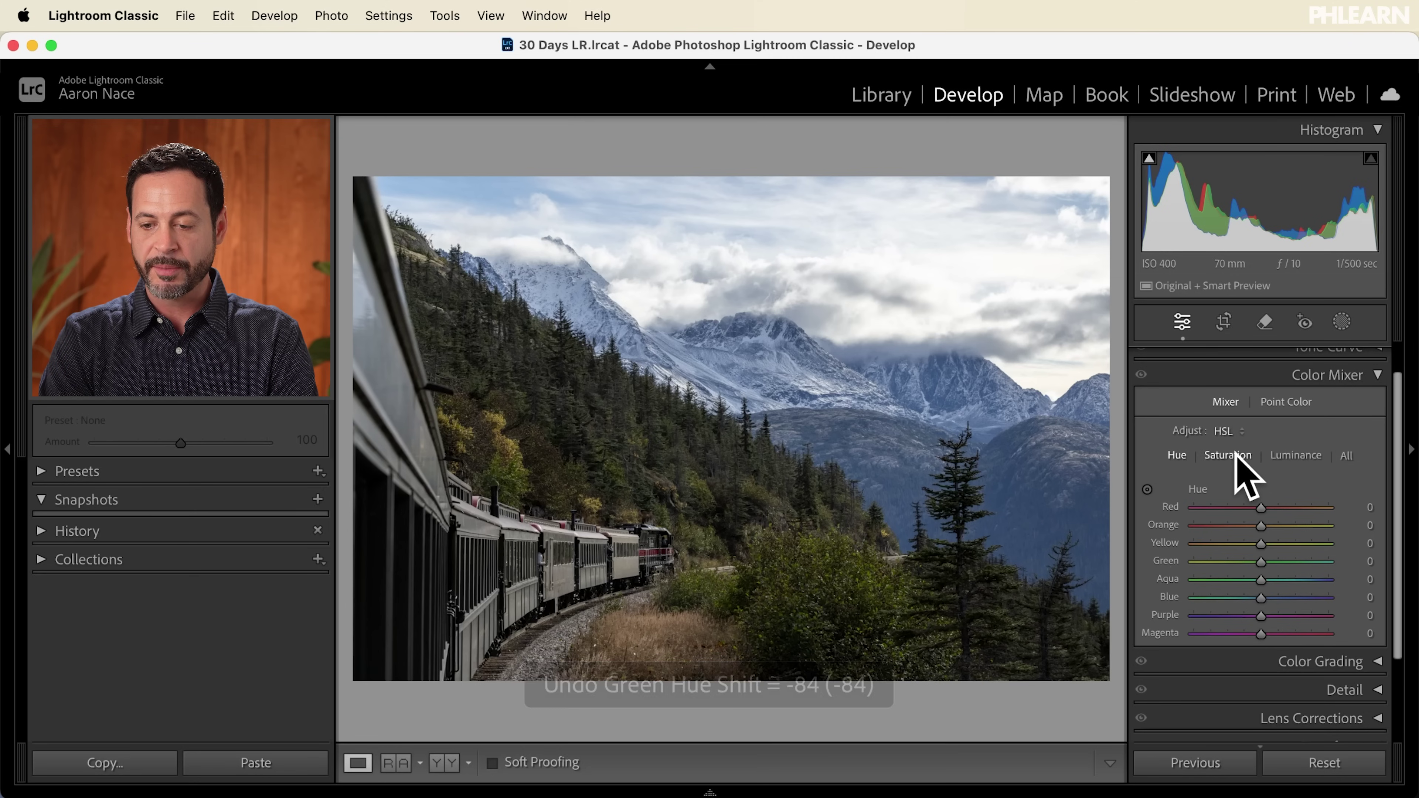
drag(1262, 559, 1381, 552)
key(super+z)
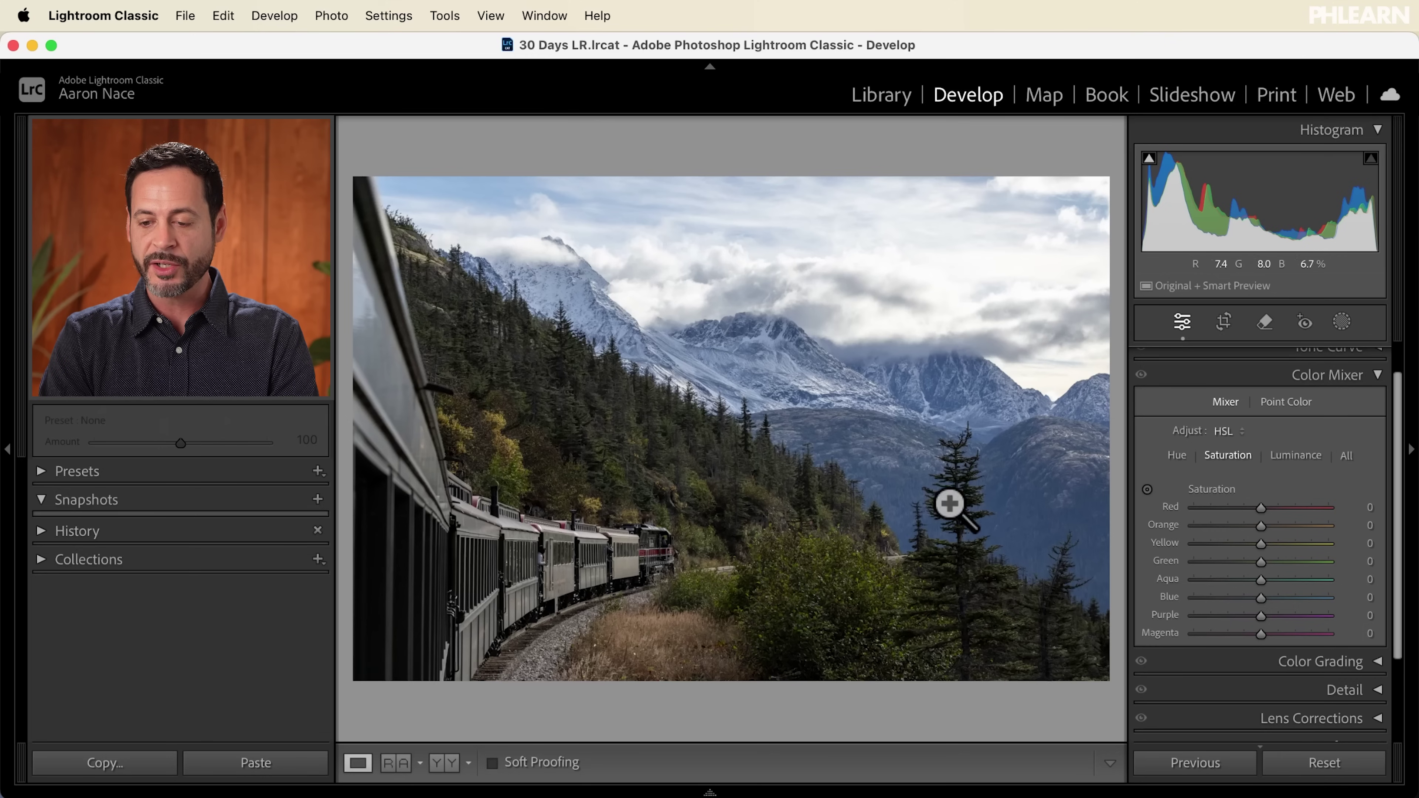
Show all HSL groups together and look over the hue, saturation and luminance sliders.
click(1346, 456)
scroll(1346, 458, down, 2)
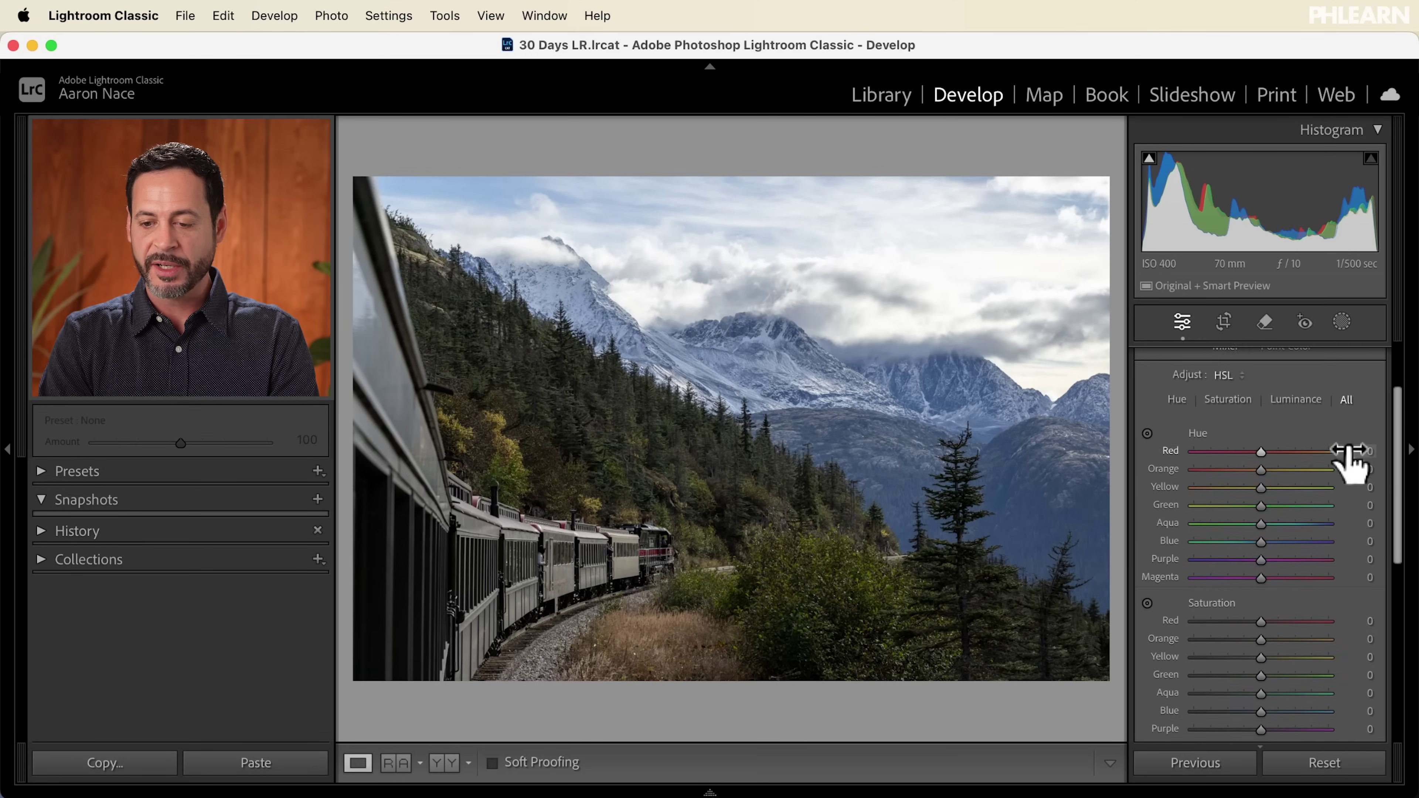
scroll(1201, 557, down, 3)
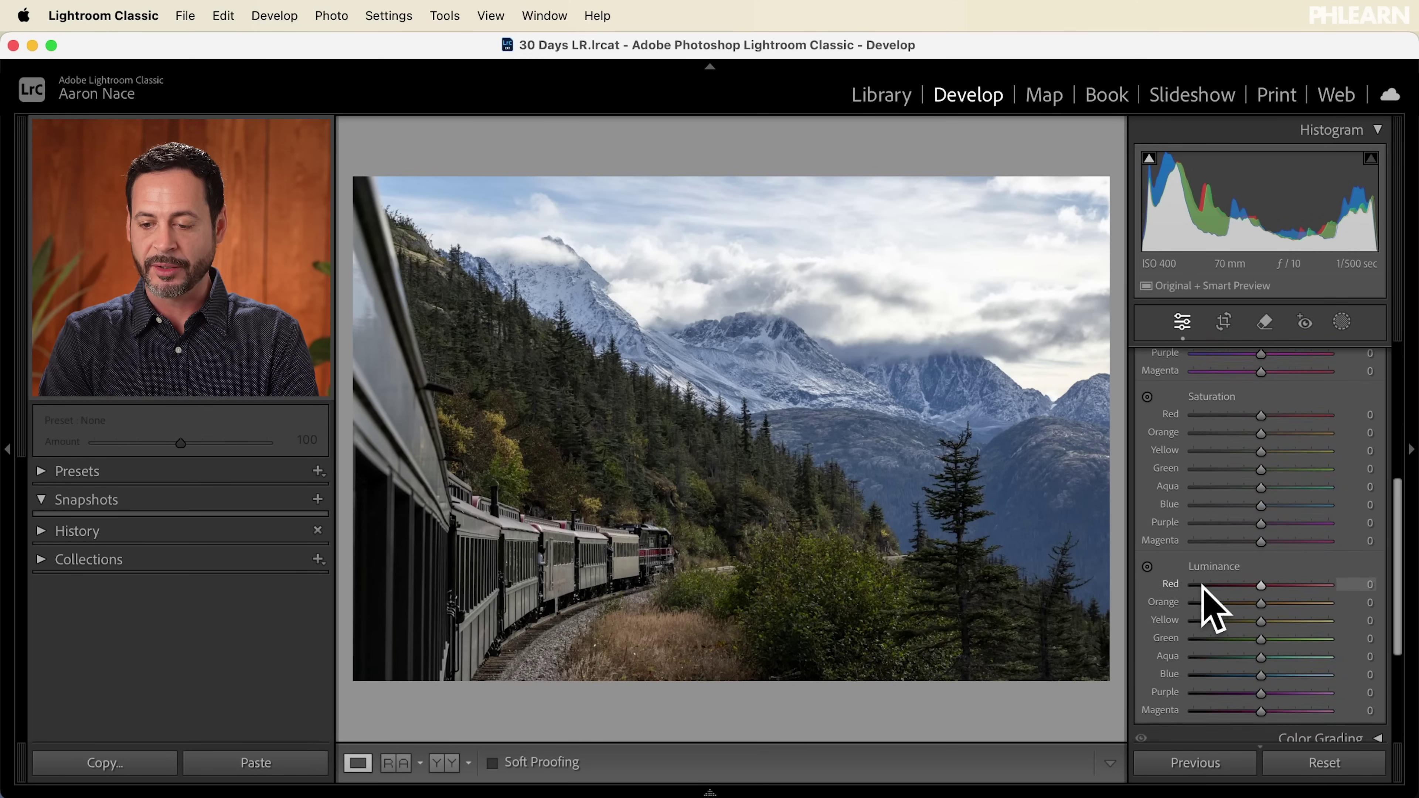
scroll(1207, 609, up, 3)
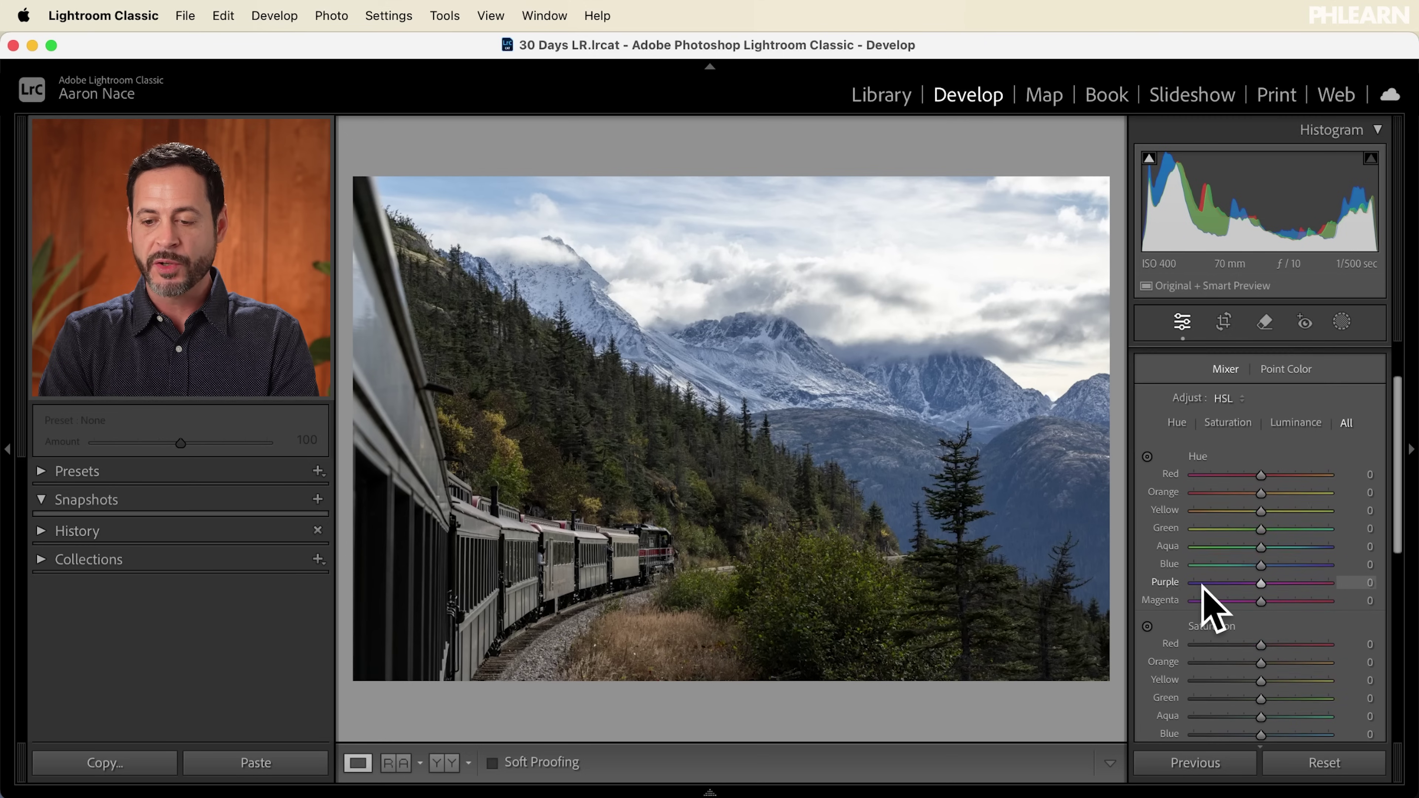
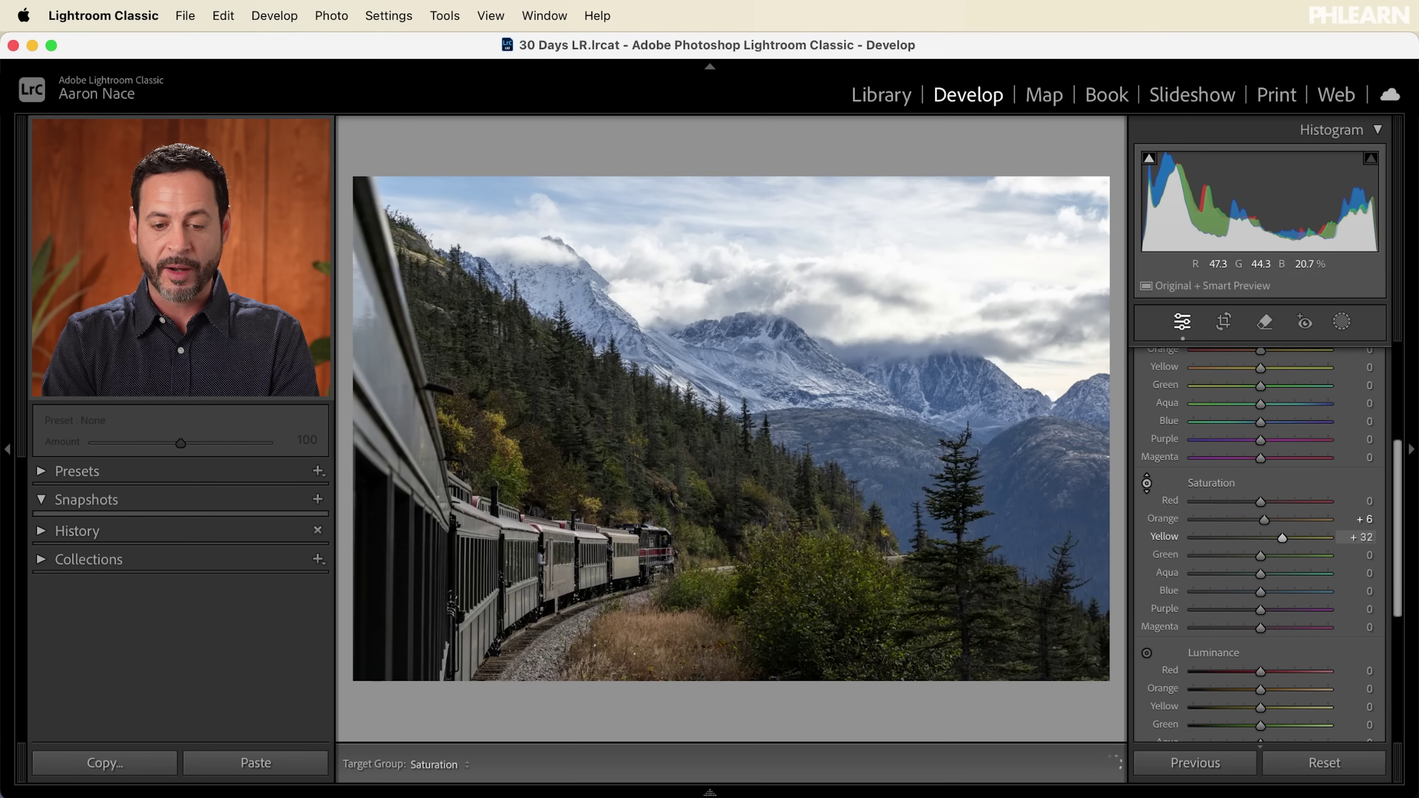
Use targeted saturation adjustment on the foliage and trees, setting Orange to -1, Yellow to +100 and Green to +65.
drag(463, 425, 463, 386)
drag(464, 458, 464, 497)
mouse_move(464, 425)
mouse_down()
mouse_move(464, 470)
mouse_move(464, 425)
mouse_up()
drag(464, 481, 464, 537)
drag(463, 458, 529, 462)
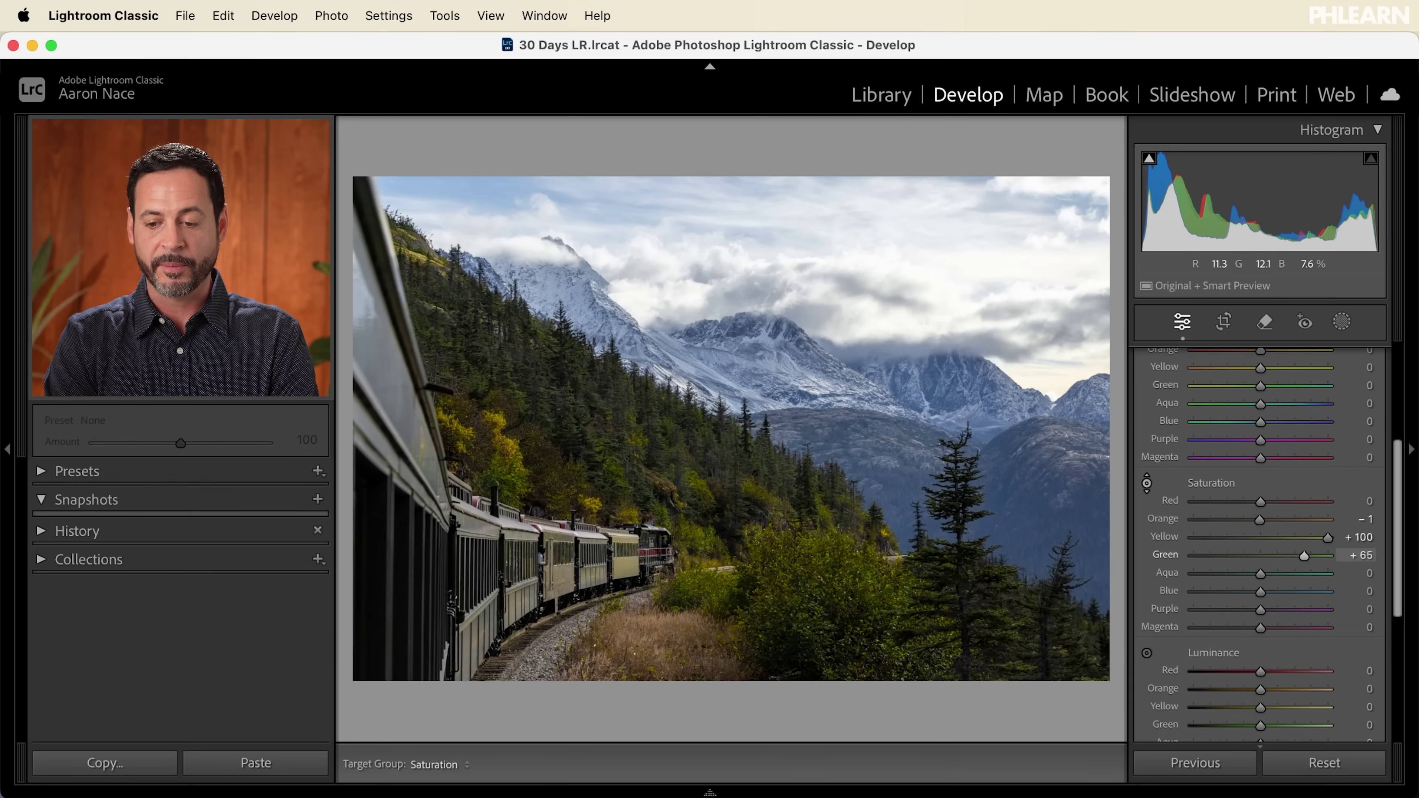
Use targeted saturation adjustment on the trees, yellow foliage and dry grass, setting Orange to +73, Yellow to +98 and Green to +31.
drag(692, 576, 692, 569)
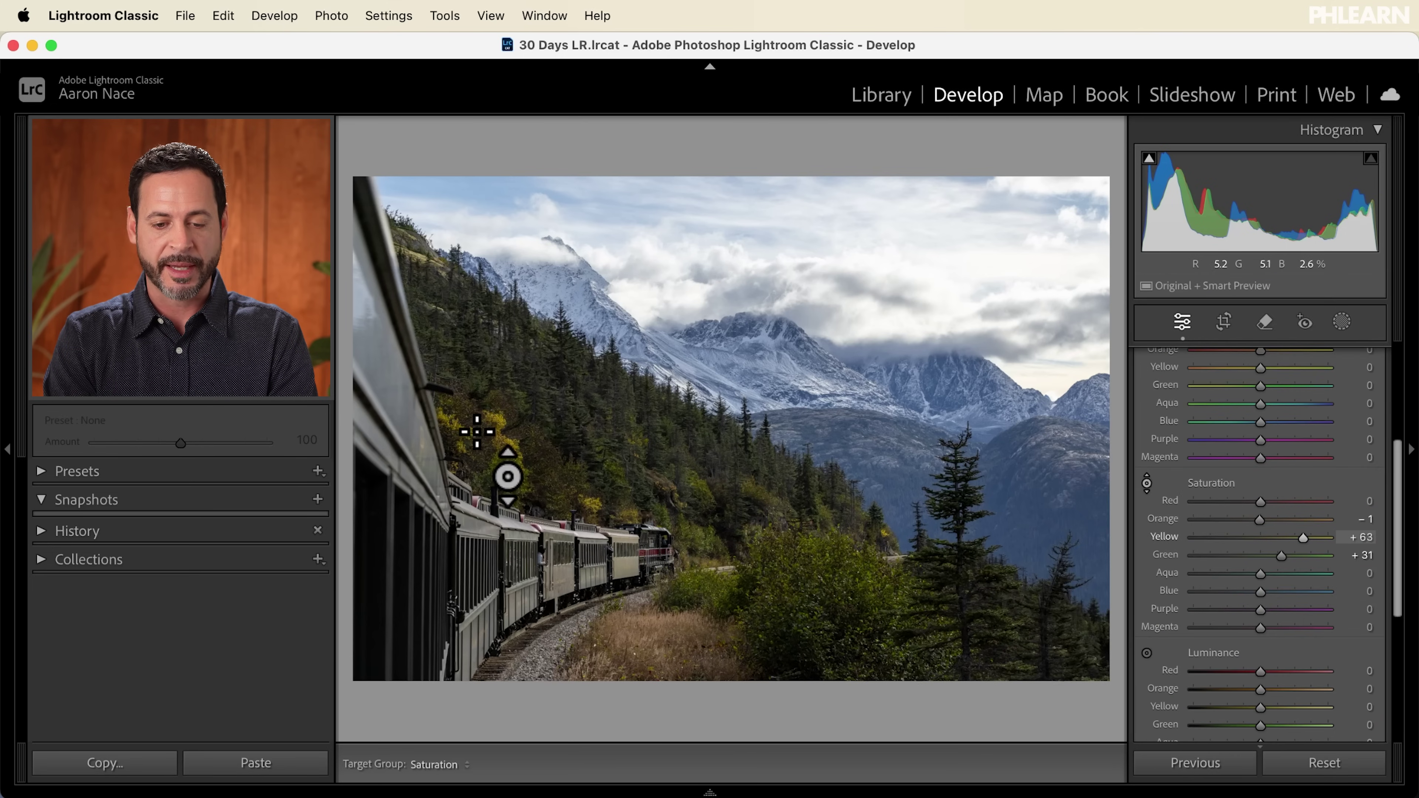
drag(497, 416, 515, 455)
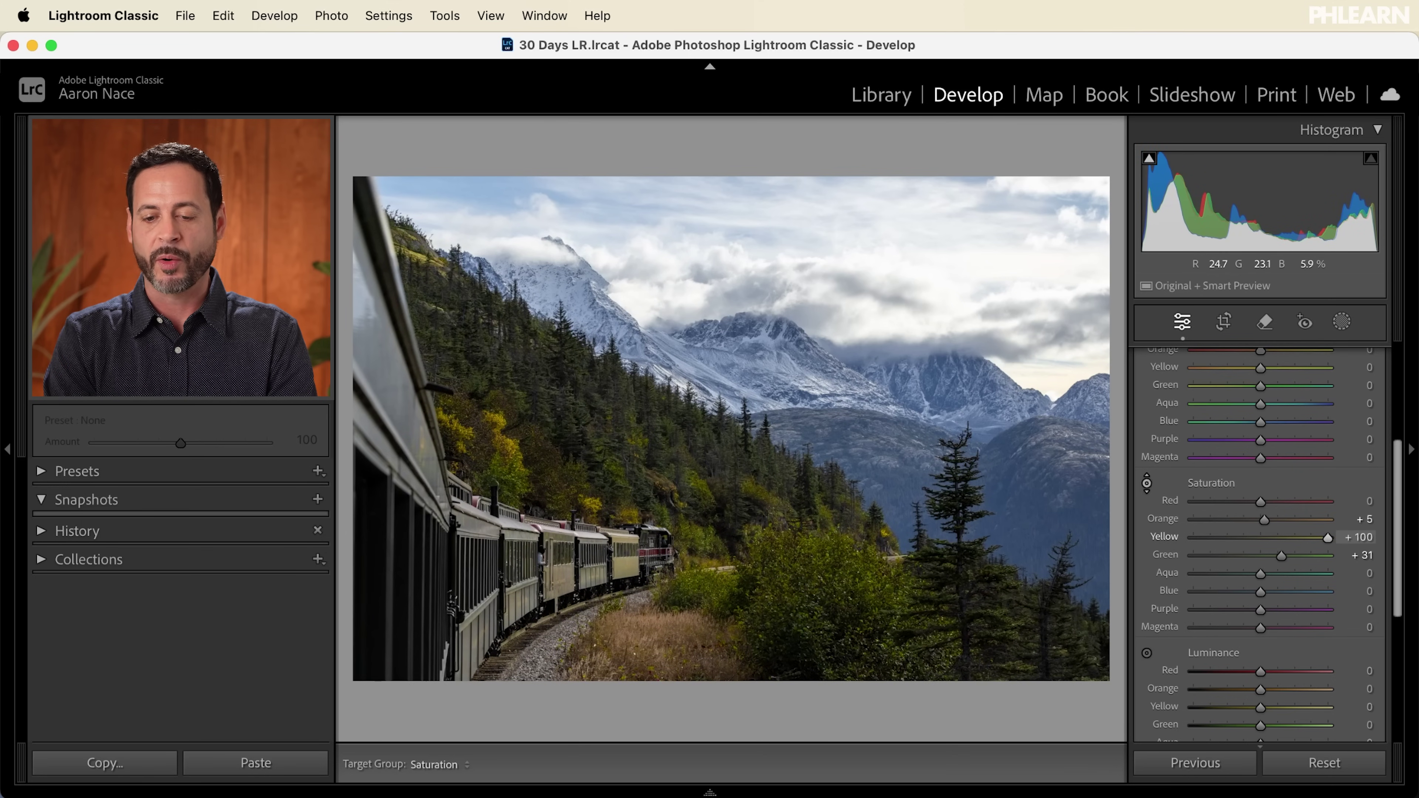
drag(642, 645, 642, 588)
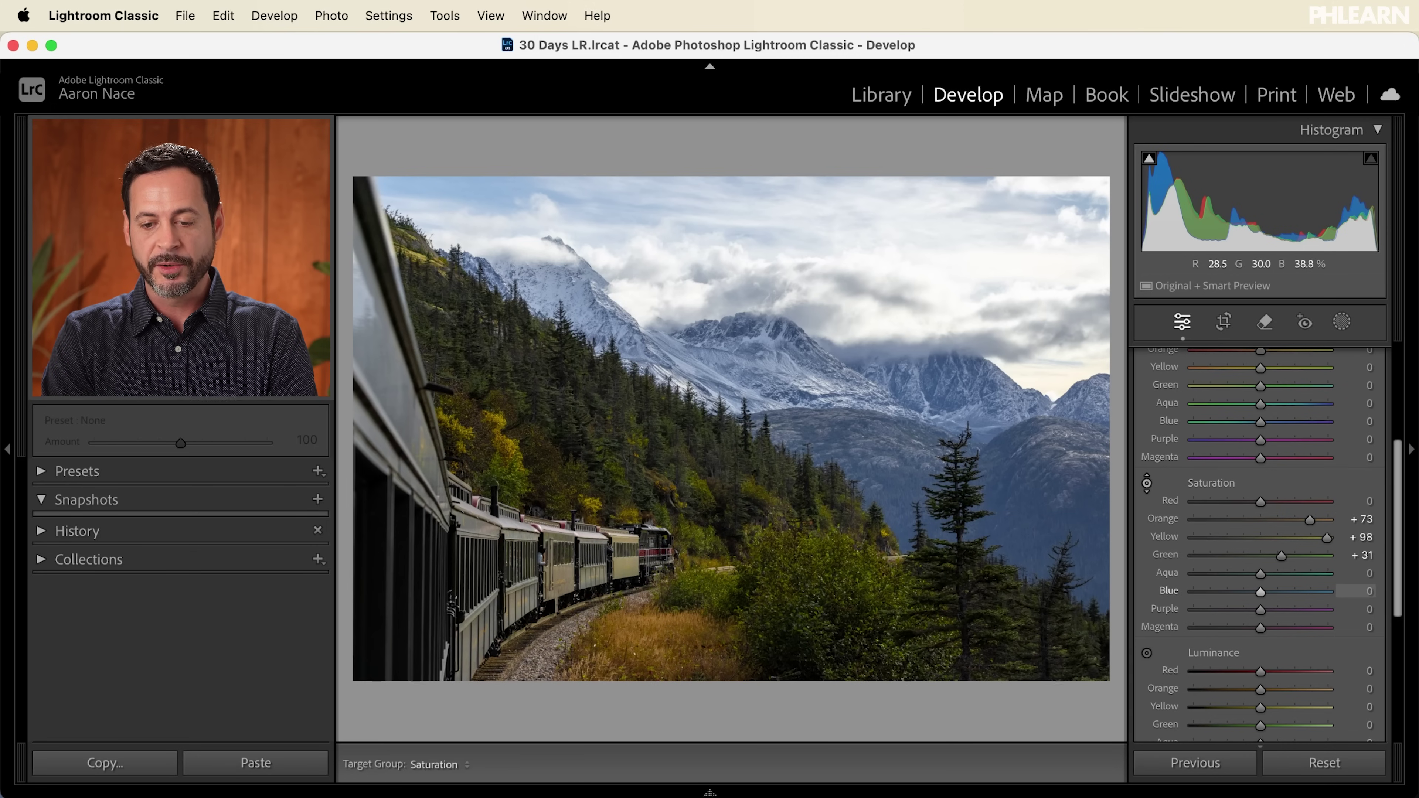
Adjust the saturation of the blue mountains and sky directly in the photo, setting Aqua to +1 and Blue to +4.
drag(944, 391, 944, 425)
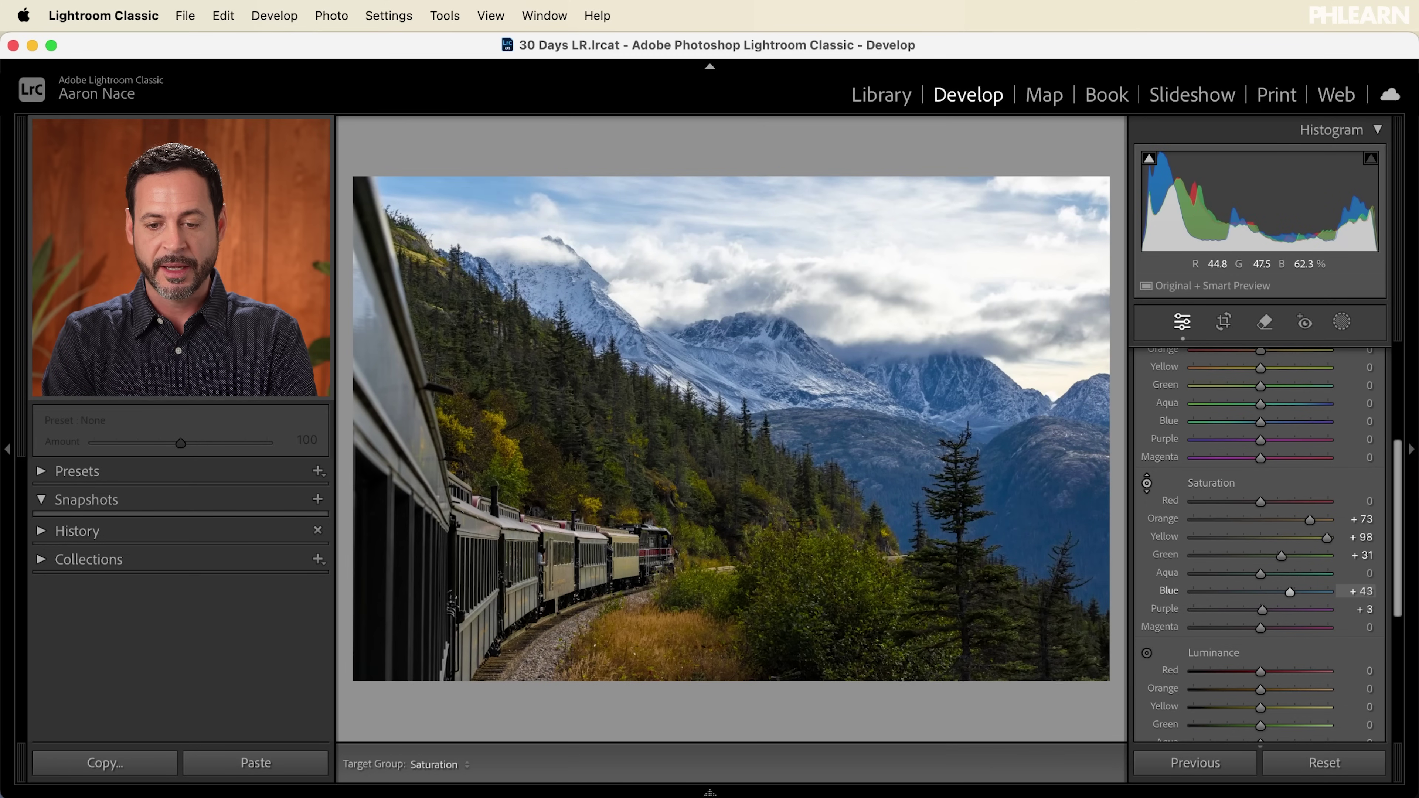
drag(944, 371, 944, 403)
drag(912, 204, 912, 199)
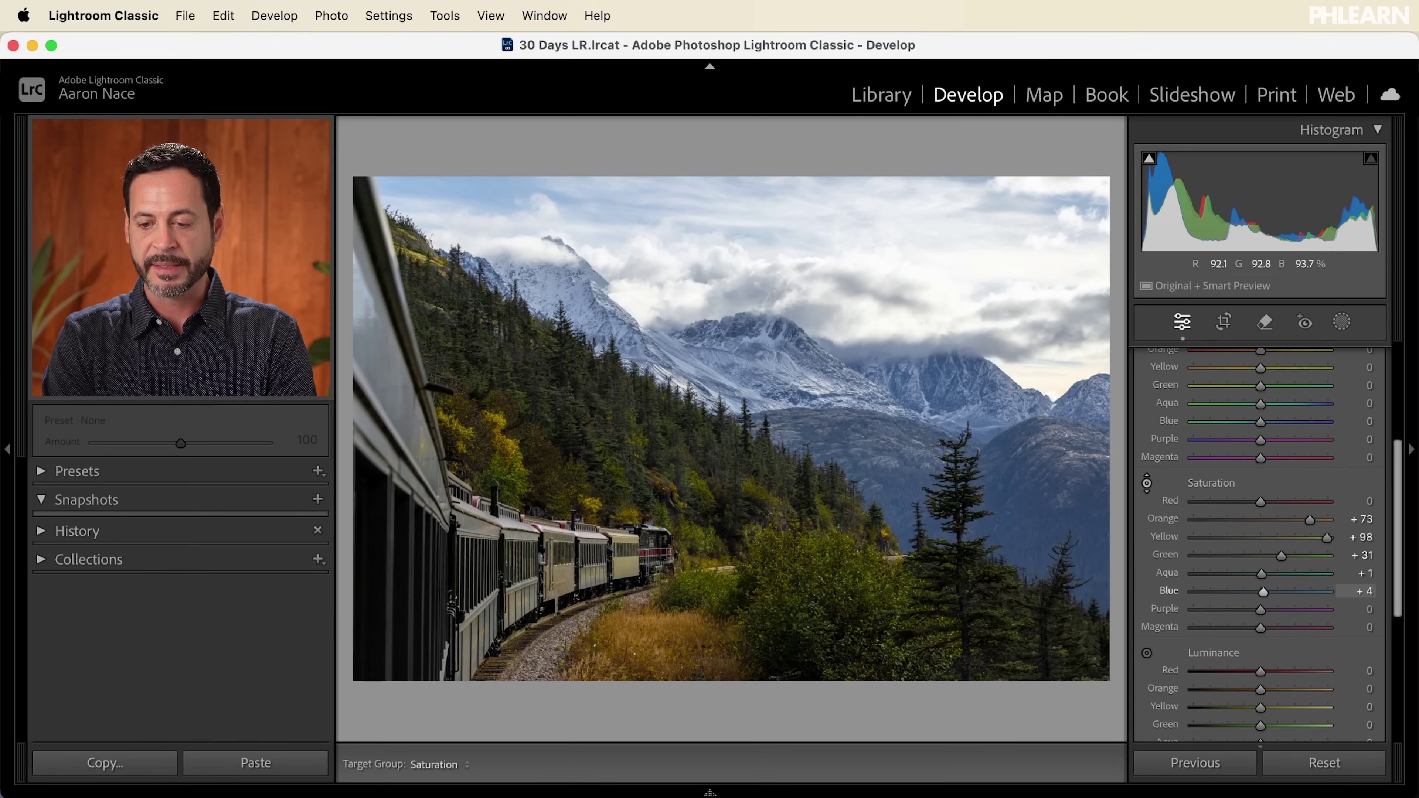
Use targeted luminance adjustment on the mountains and yellow foliage, setting Blue to +36, Purple to +2, Orange to +33 and Yellow to +100.
scroll(1229, 500, up, 5)
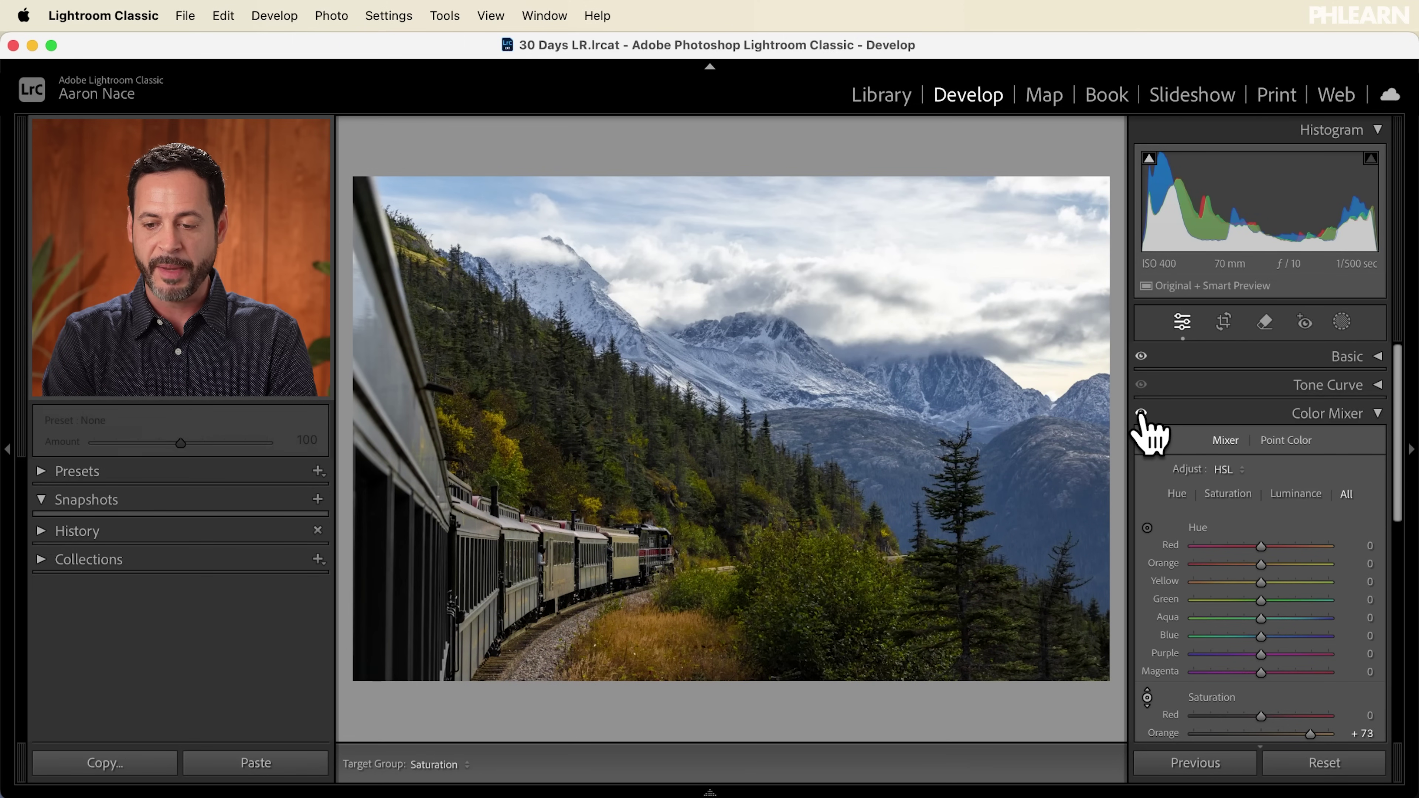
scroll(1145, 427, down, 4)
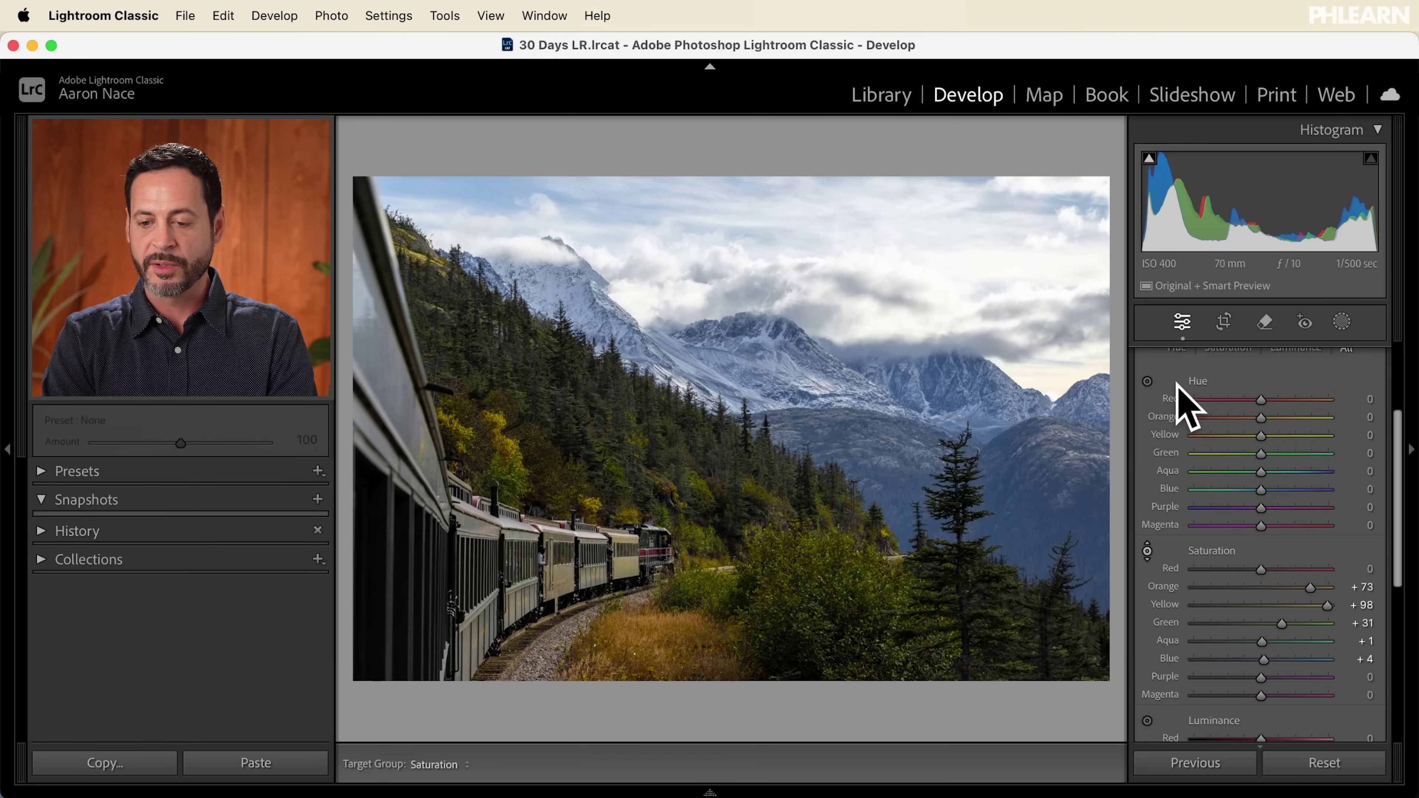
scroll(1172, 545, down, 3)
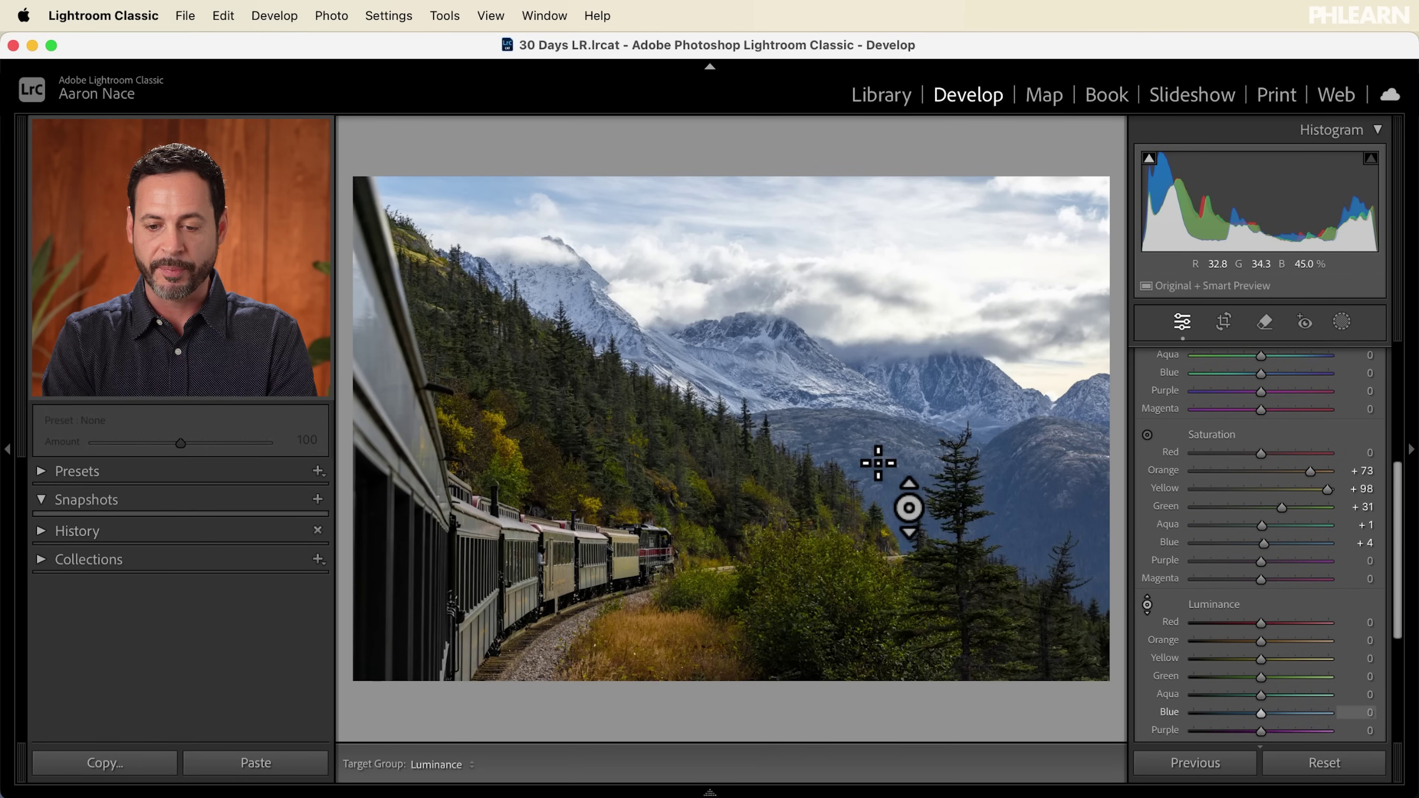
mouse_move(883, 464)
mouse_down()
mouse_move(882, 431)
mouse_move(882, 447)
mouse_up()
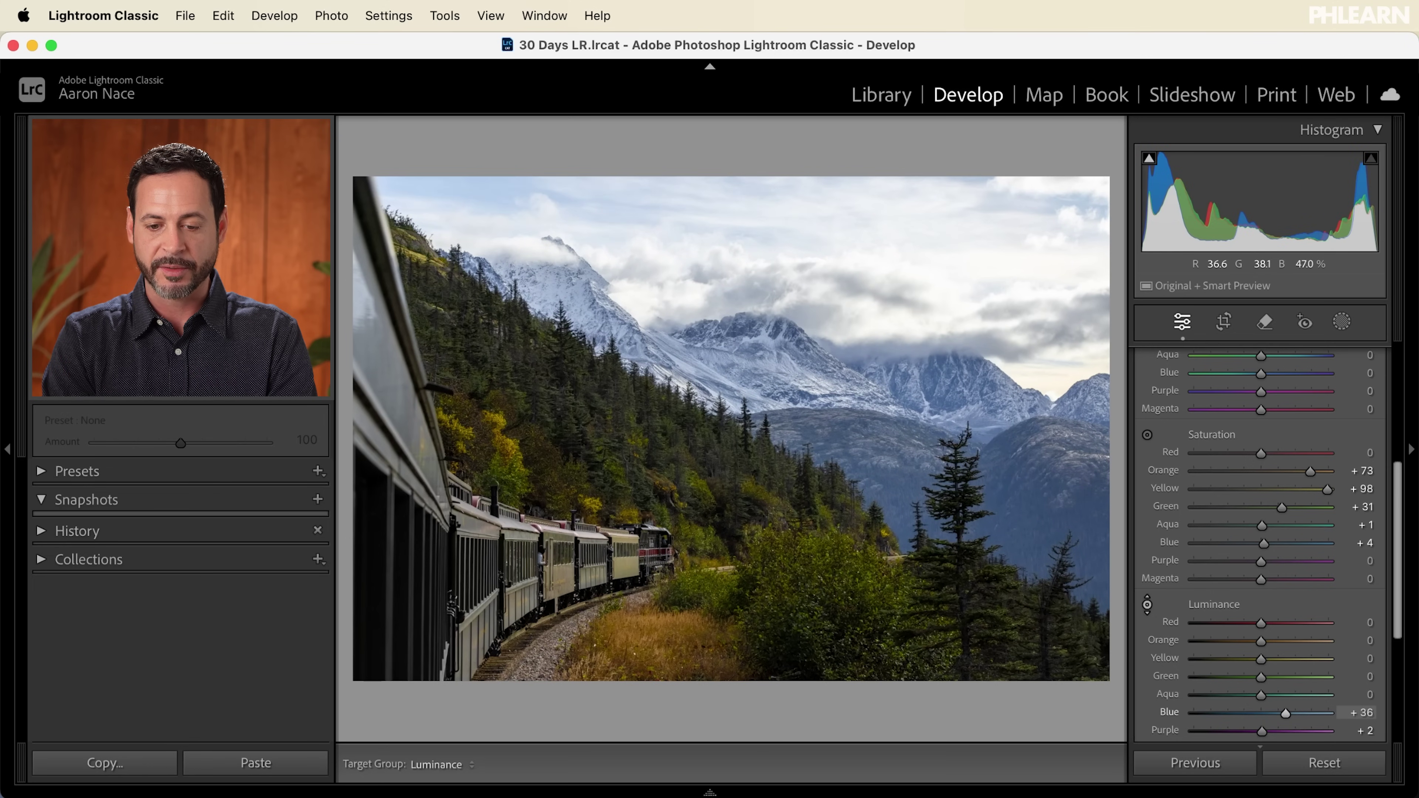
drag(508, 447, 509, 416)
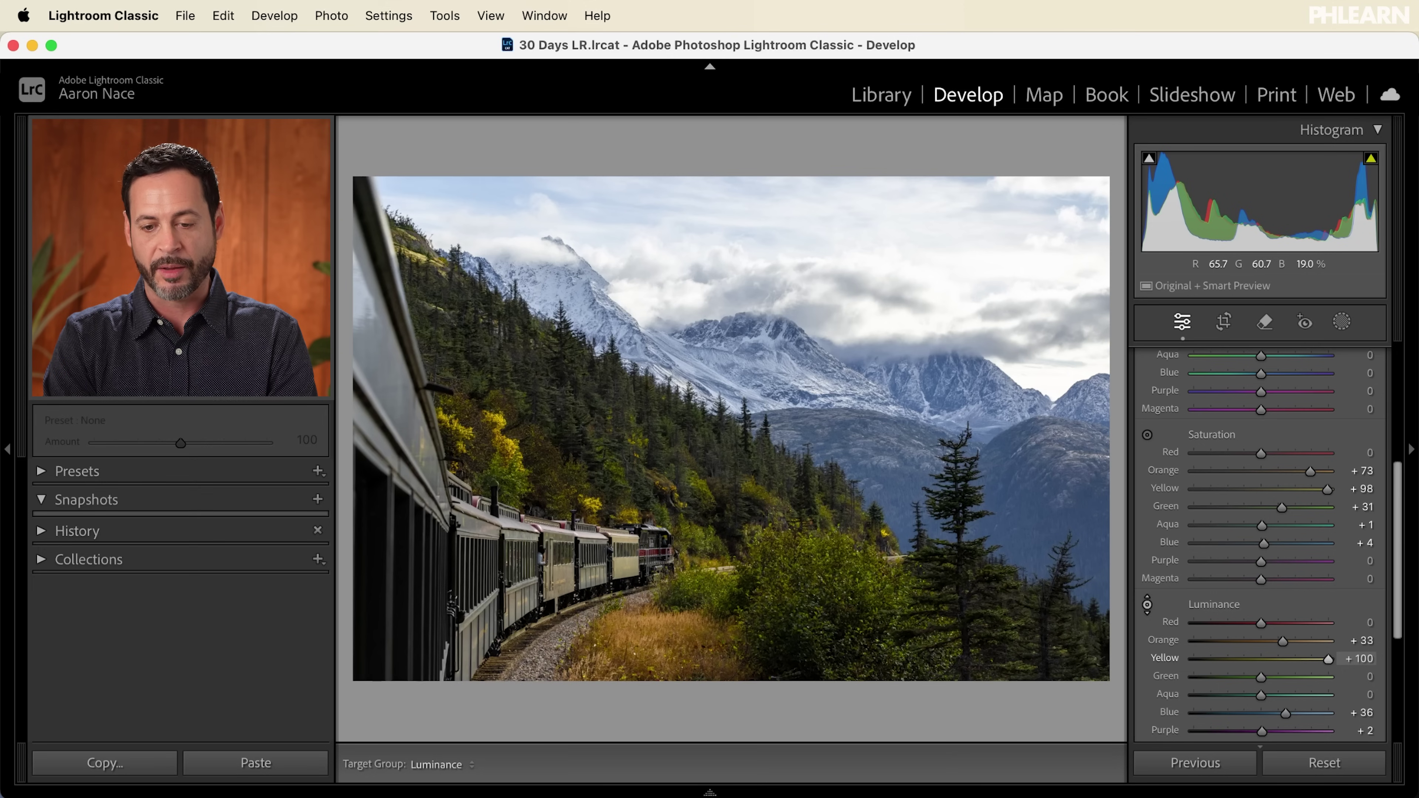
Try a targeted hue shift on the green bush, taking Yellow and Green to -100, and undo it.
scroll(1244, 529, up, 5)
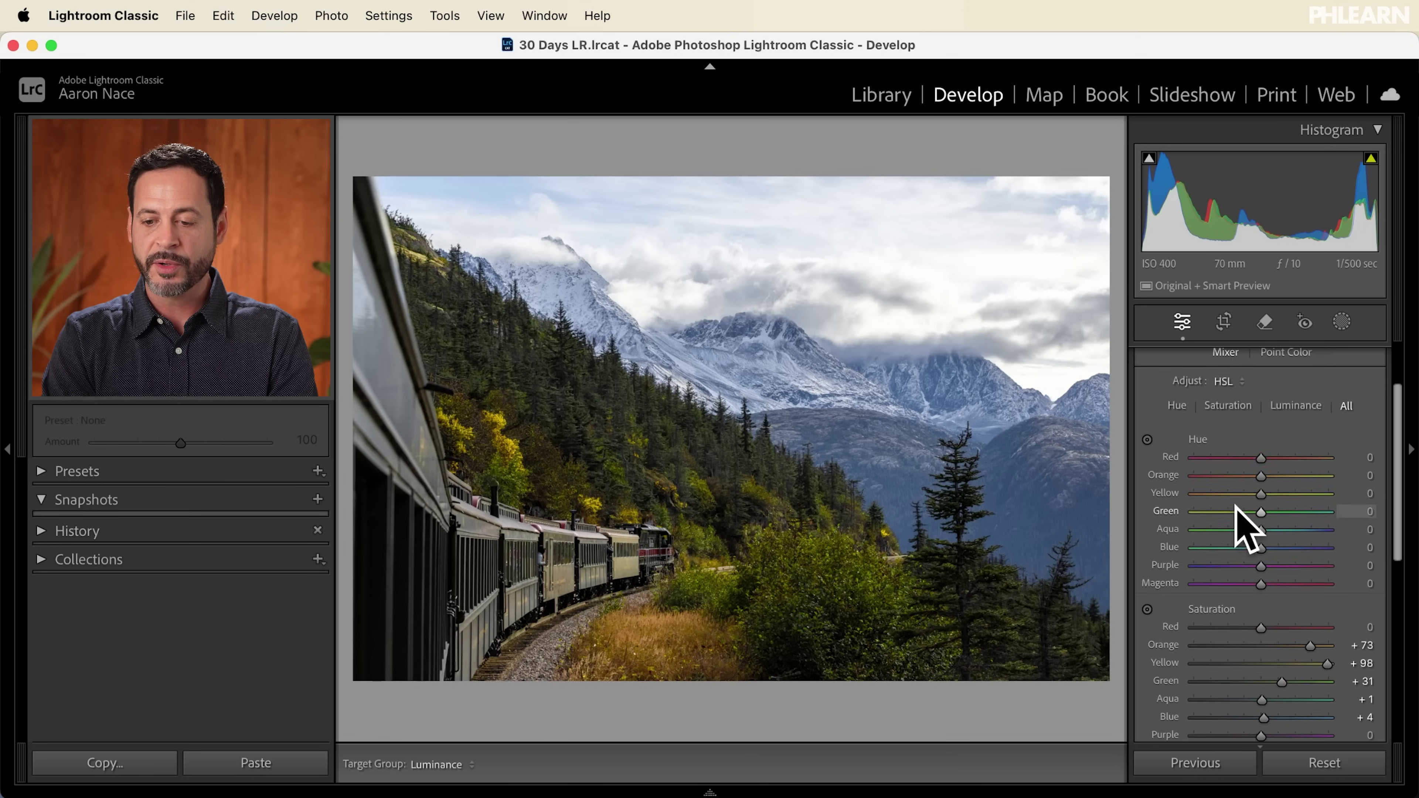
scroll(1218, 492, up, 1)
click(1147, 442)
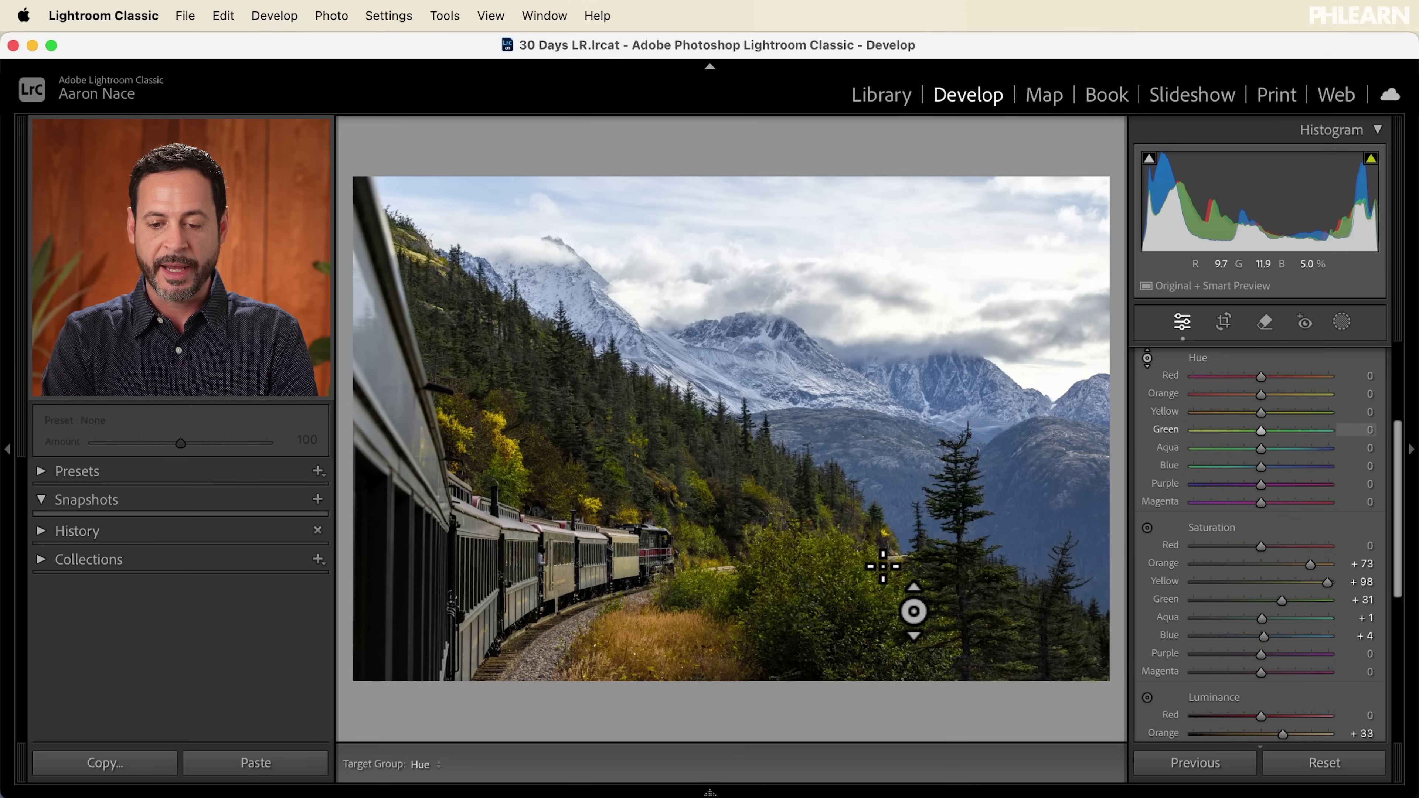
drag(838, 560, 838, 654)
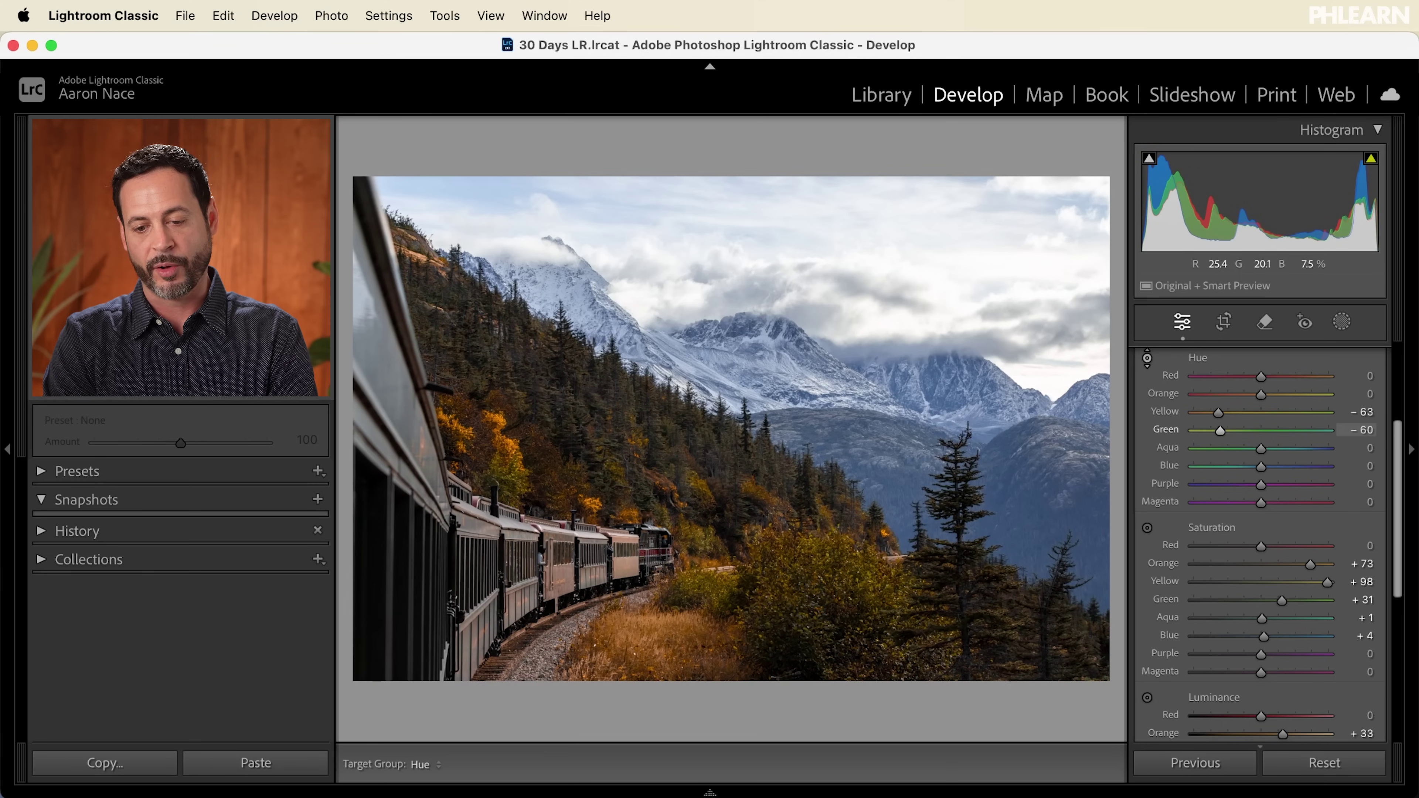
mouse_move(838, 654)
mouse_down()
mouse_move(838, 633)
mouse_move(838, 668)
mouse_up()
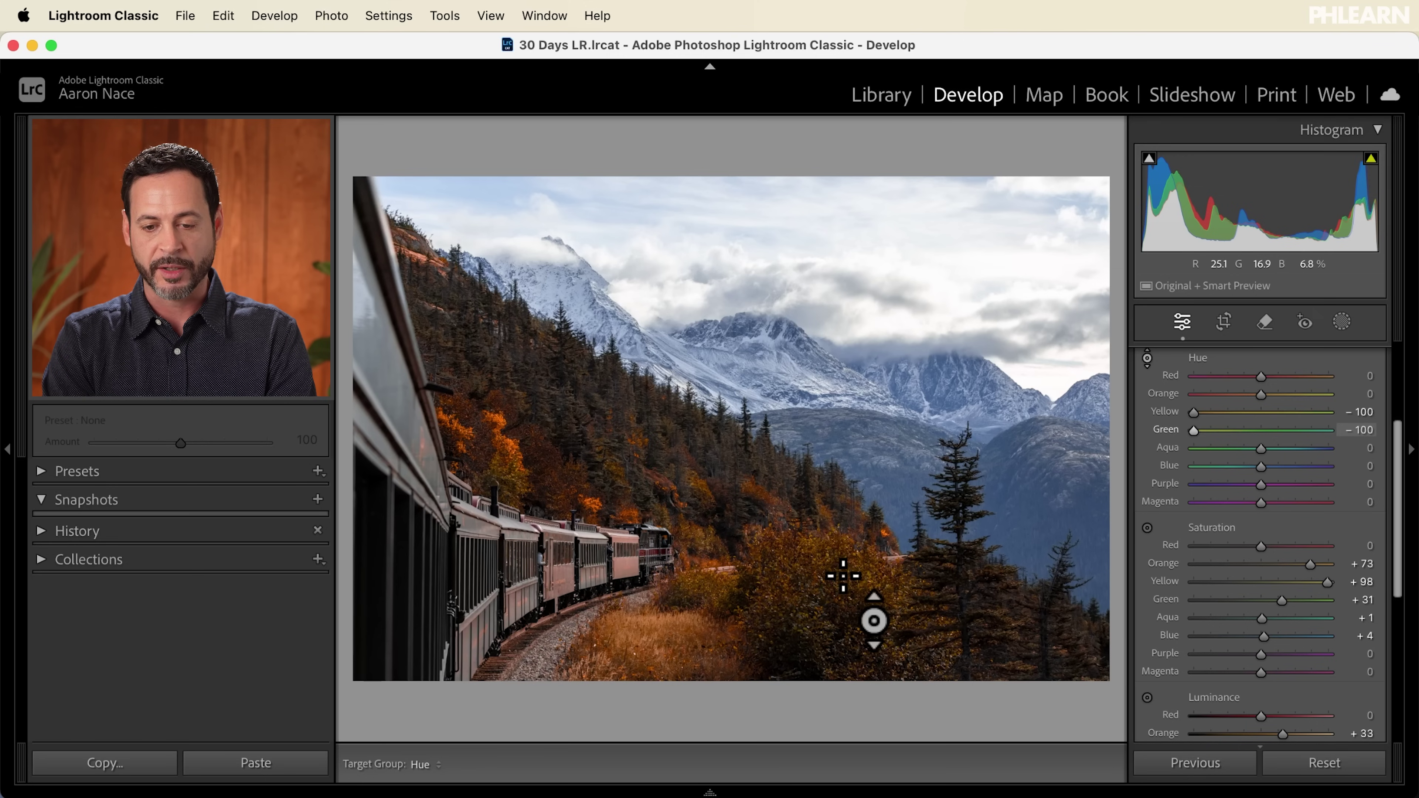
key(super+z)
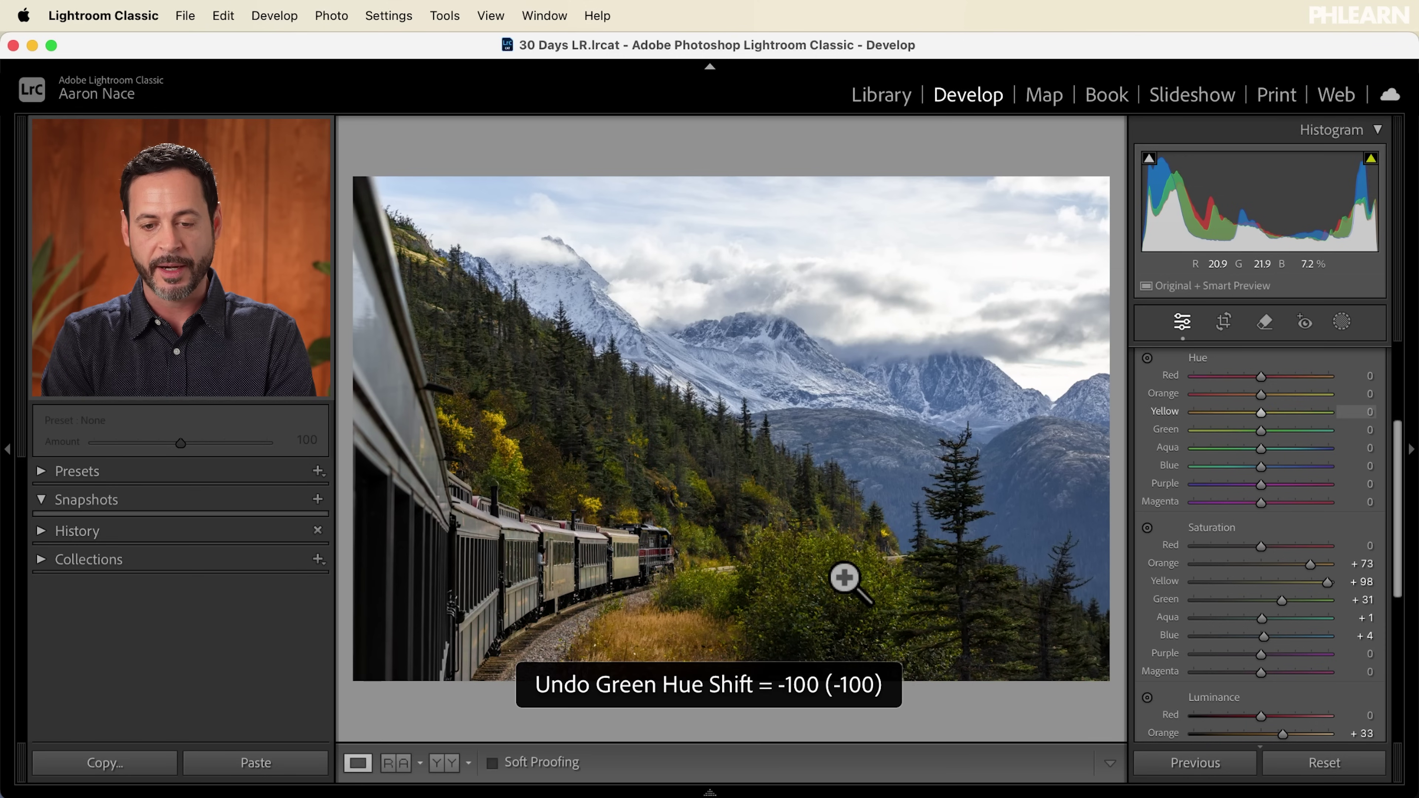
Try a targeted hue shift on the sky with Aqua +3 and Blue +6, and undo it.
click(1148, 358)
mouse_move(884, 223)
mouse_down()
mouse_move(884, 260)
mouse_move(886, 222)
mouse_up()
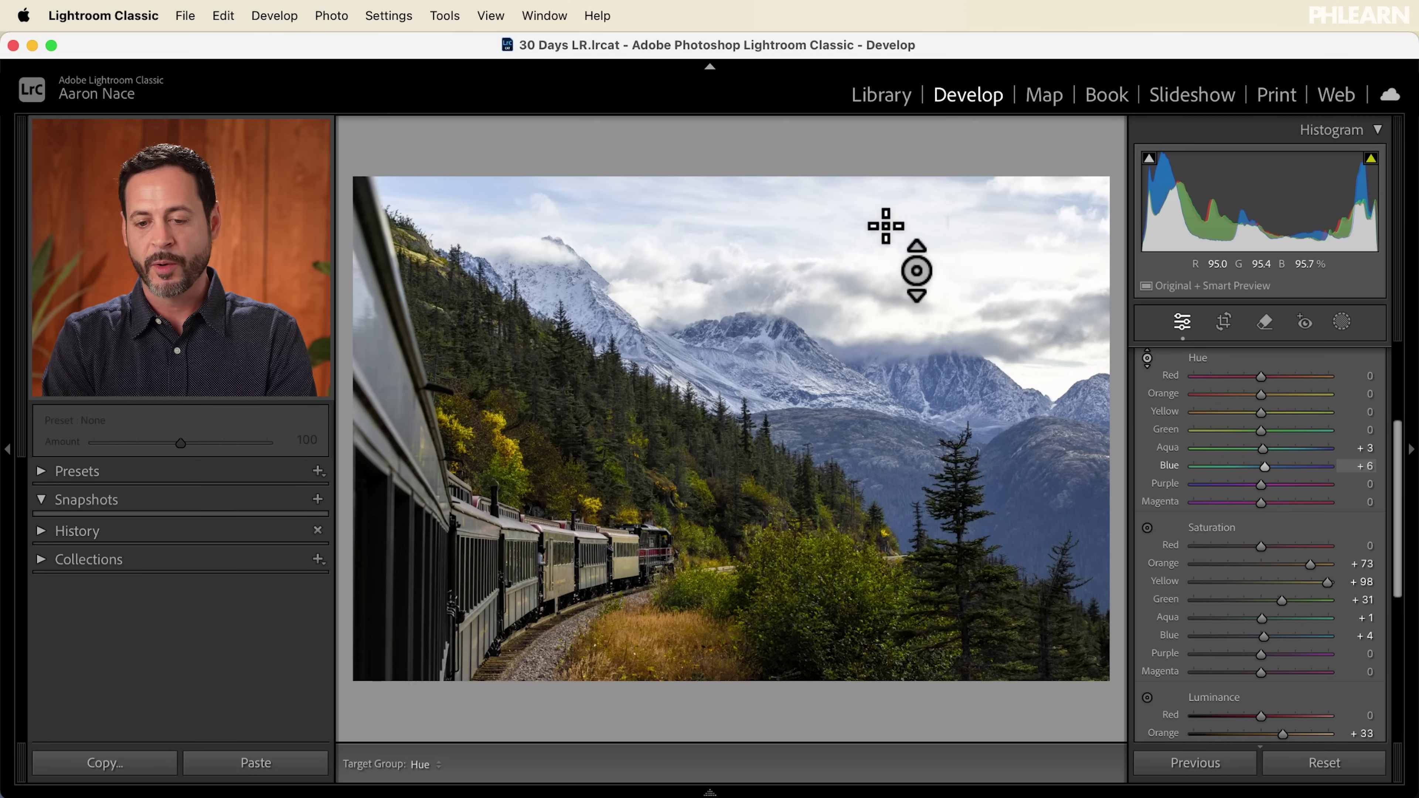
key(super+z)
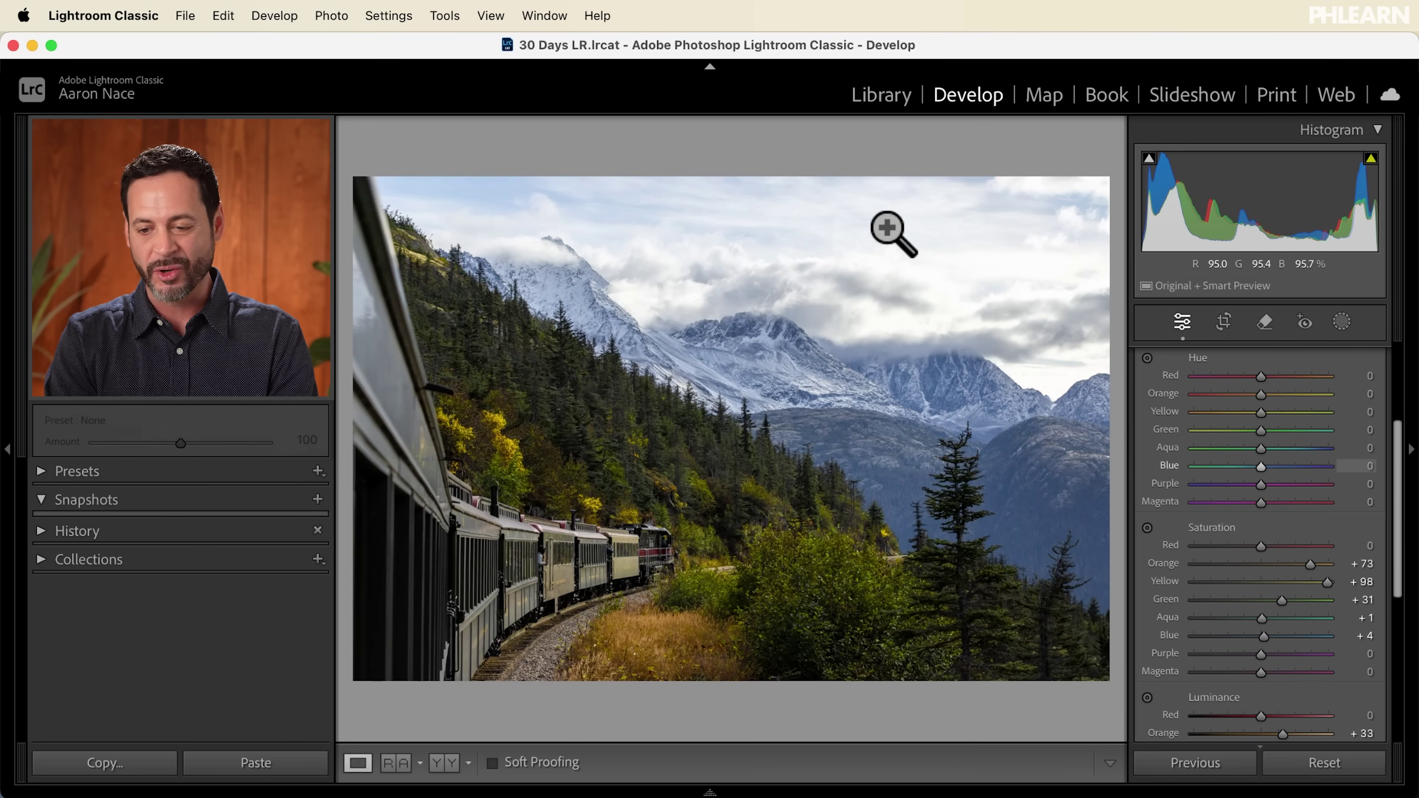
Switch the Mixer's adjustment mode to Color and view the Hue, Saturation and Luminance sliders for Blue and Green.
scroll(1165, 503, up, 5)
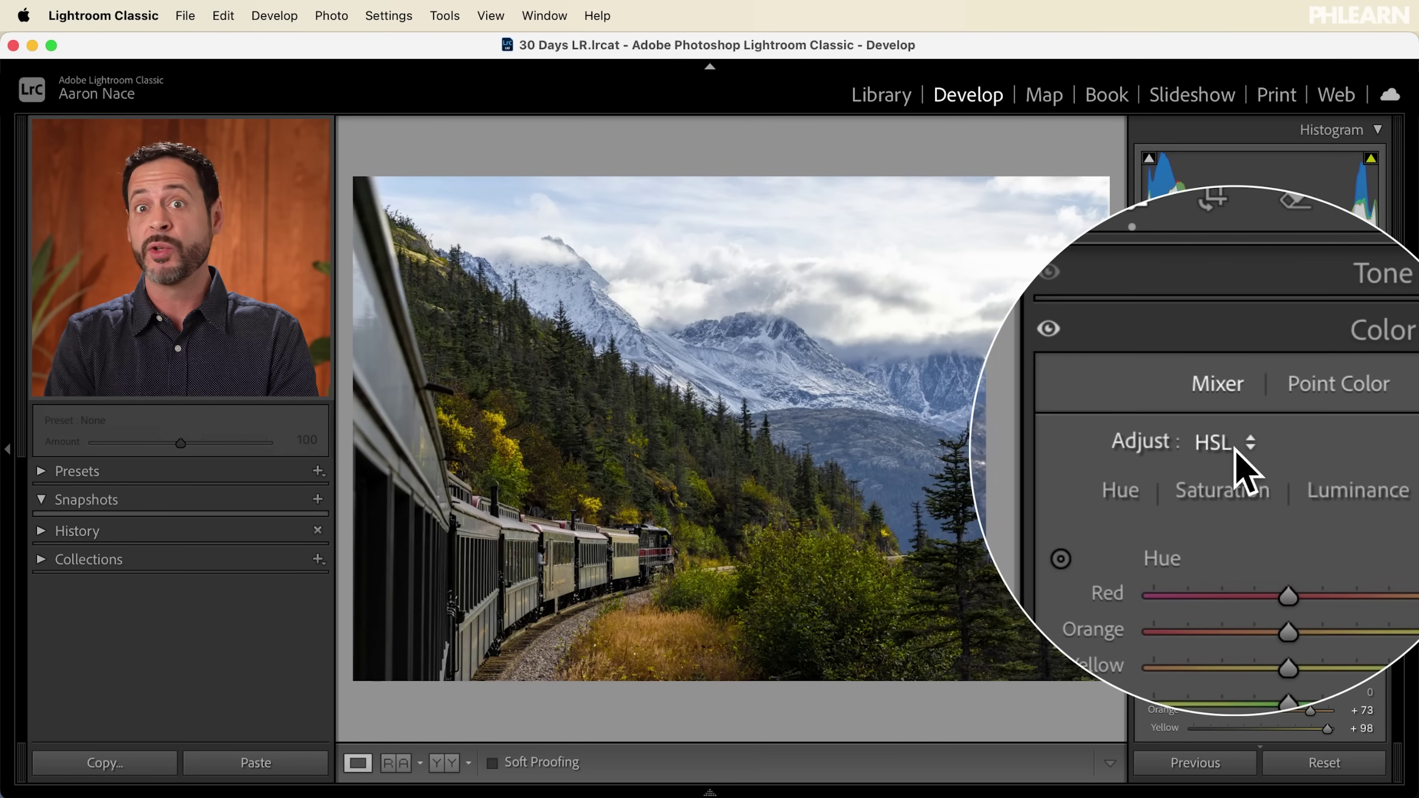
click(1237, 464)
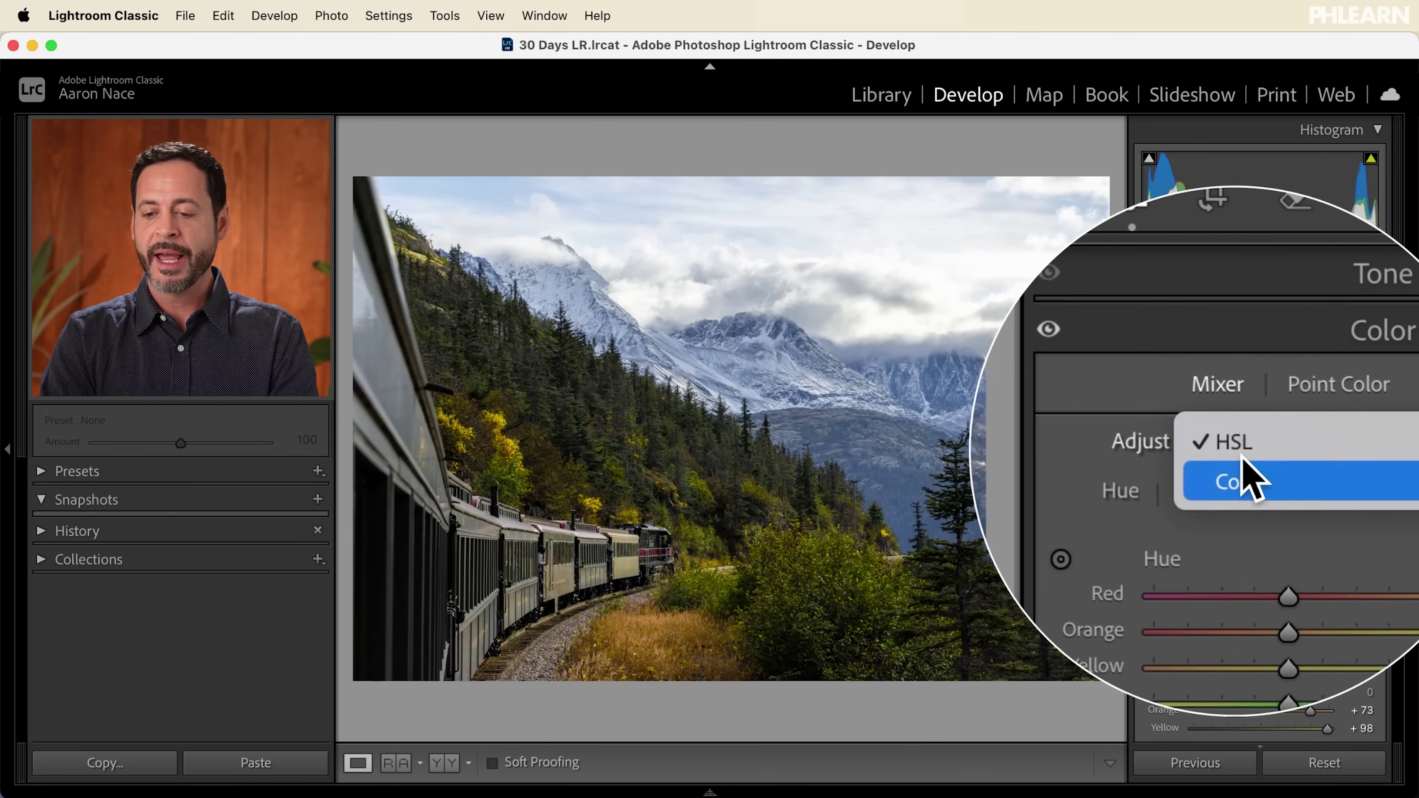
click(1254, 483)
scroll(1245, 472, down, 3)
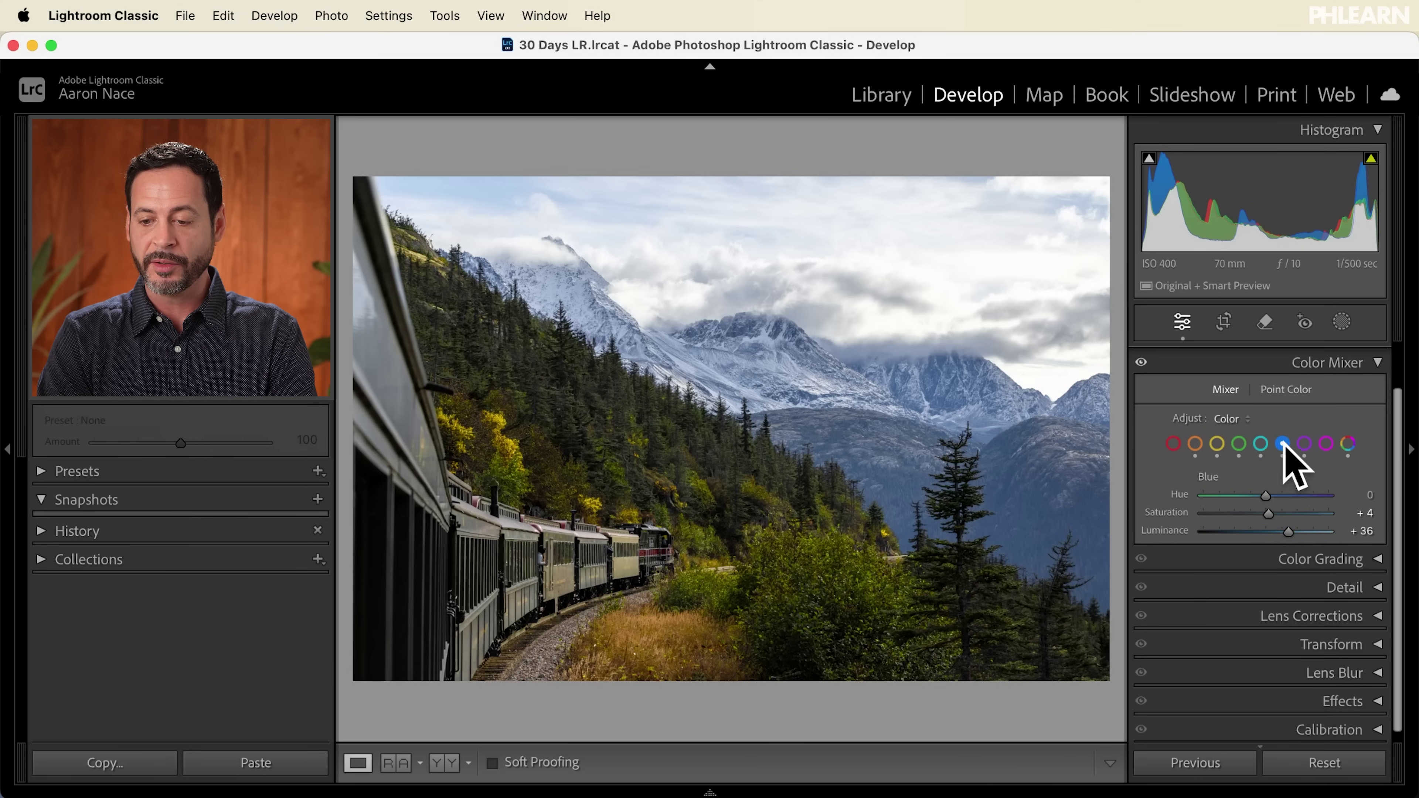
click(1237, 444)
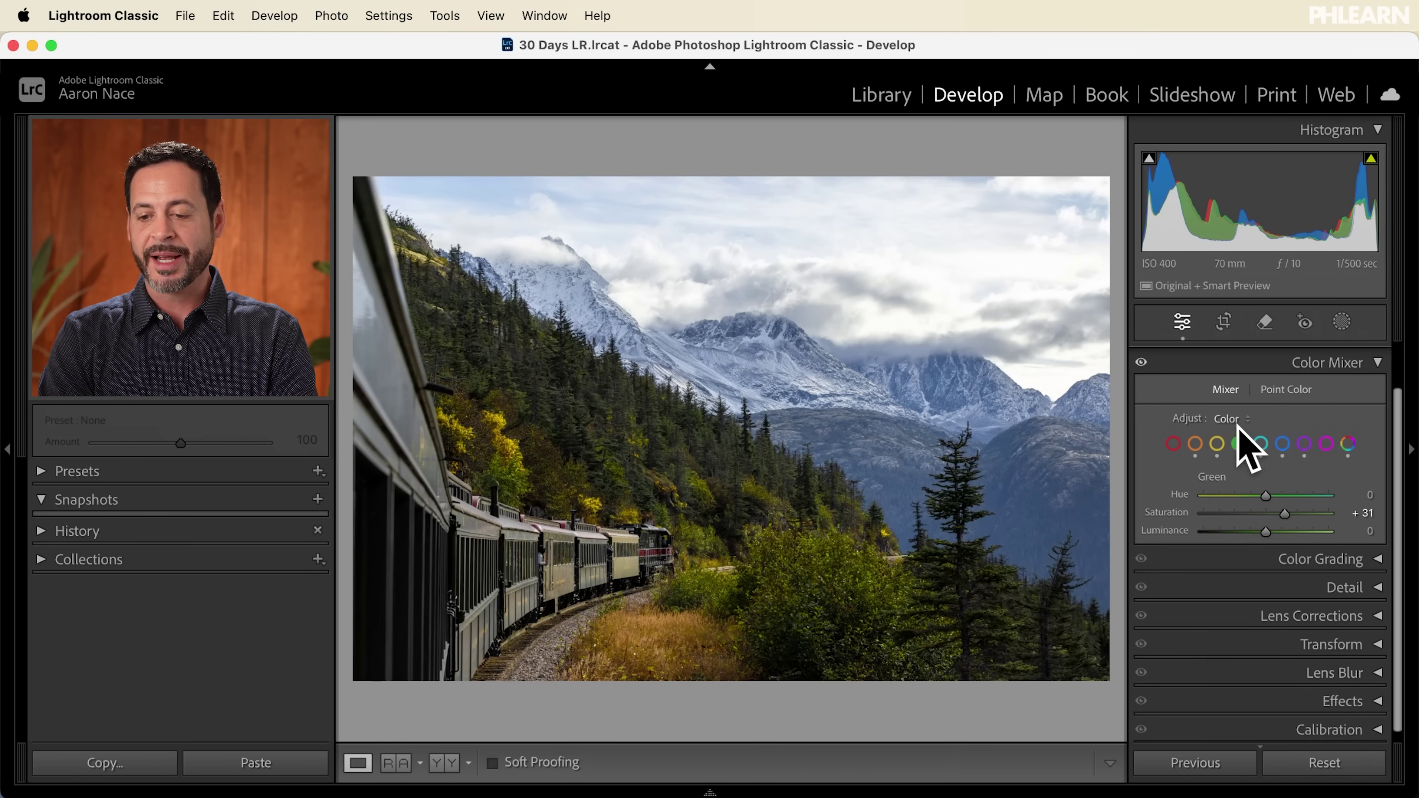
Switch the Mixer's adjustment mode back to HSL.
click(1233, 419)
click(1238, 419)
click(1226, 419)
click(1231, 401)
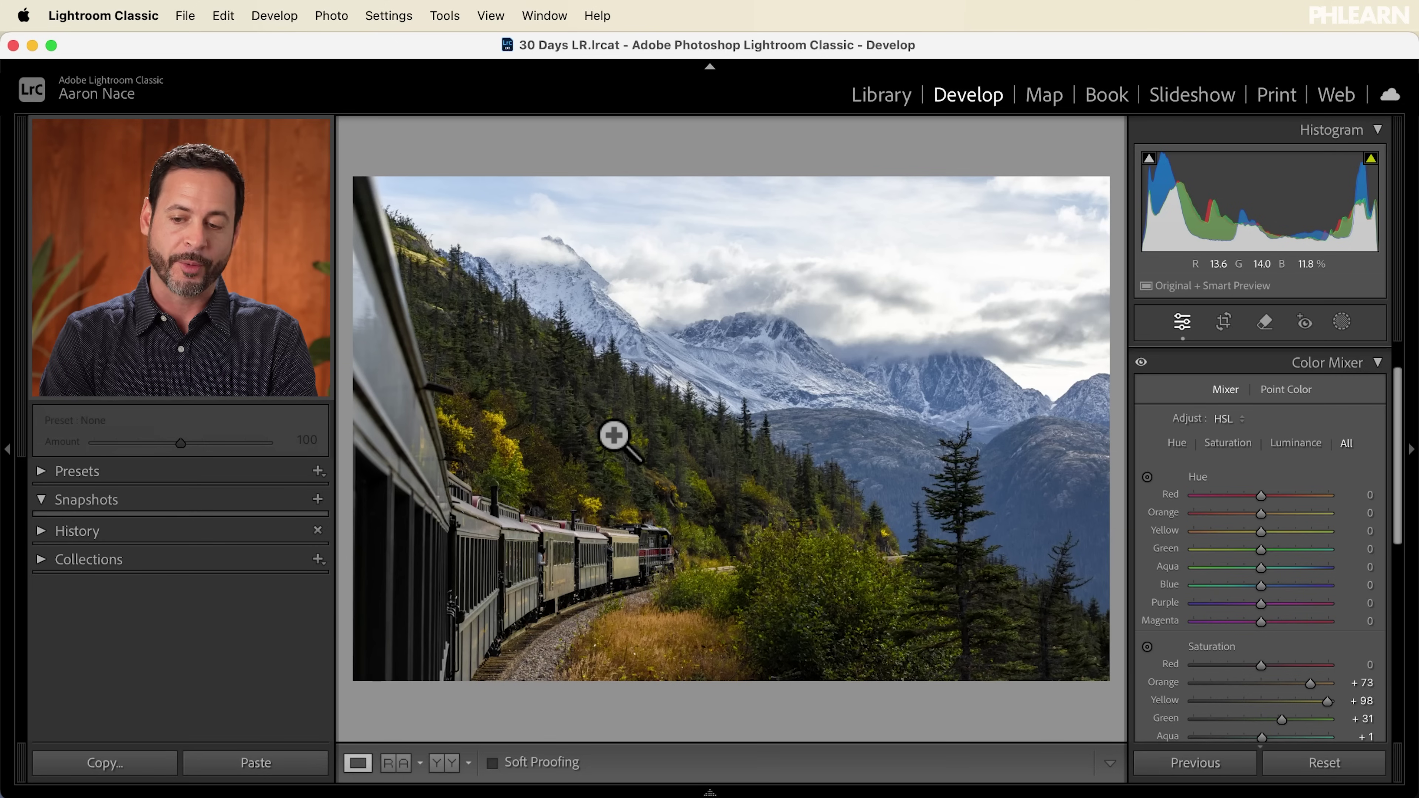
Display the Mixer in Color mode, show the Green range and all color ranges together, and look over their sliders.
click(1227, 419)
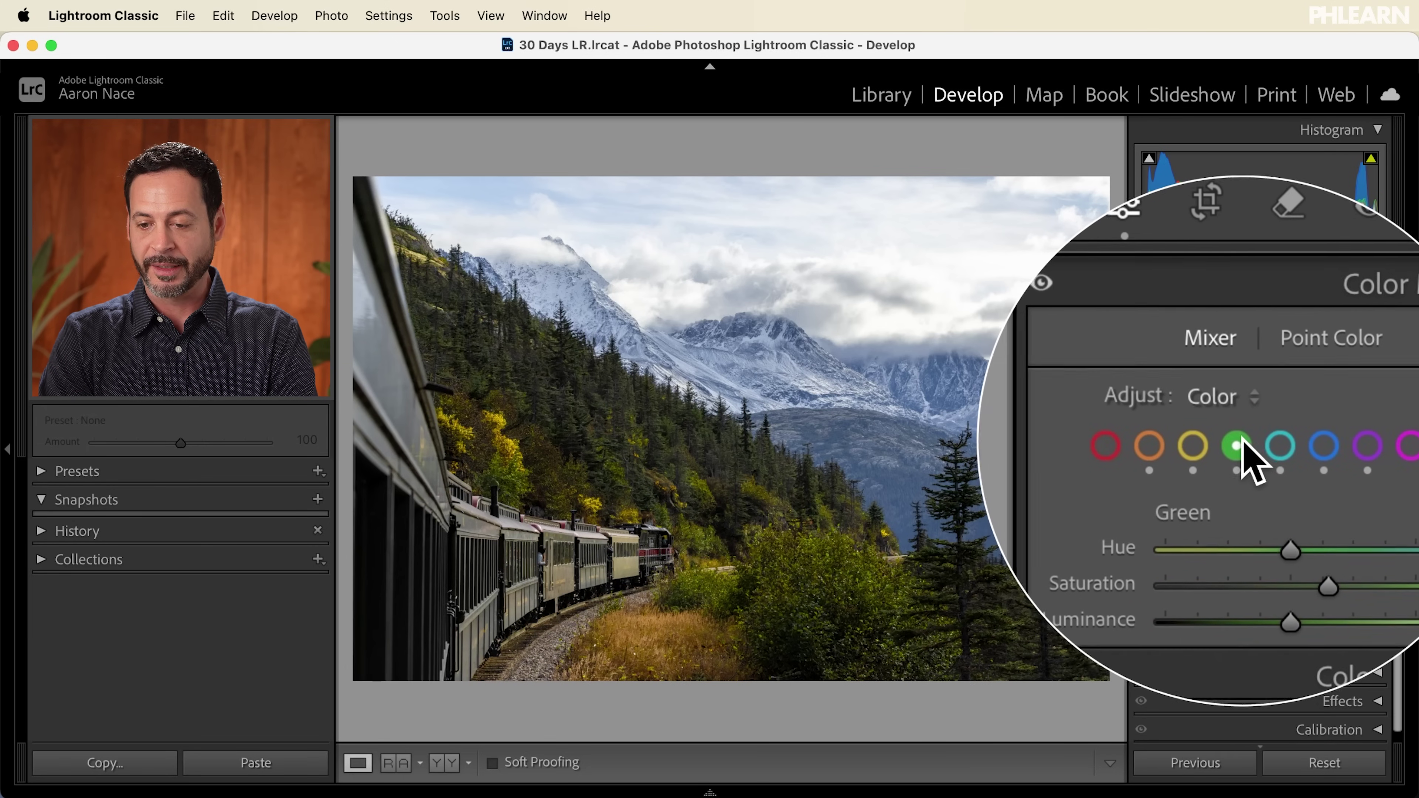
click(1241, 446)
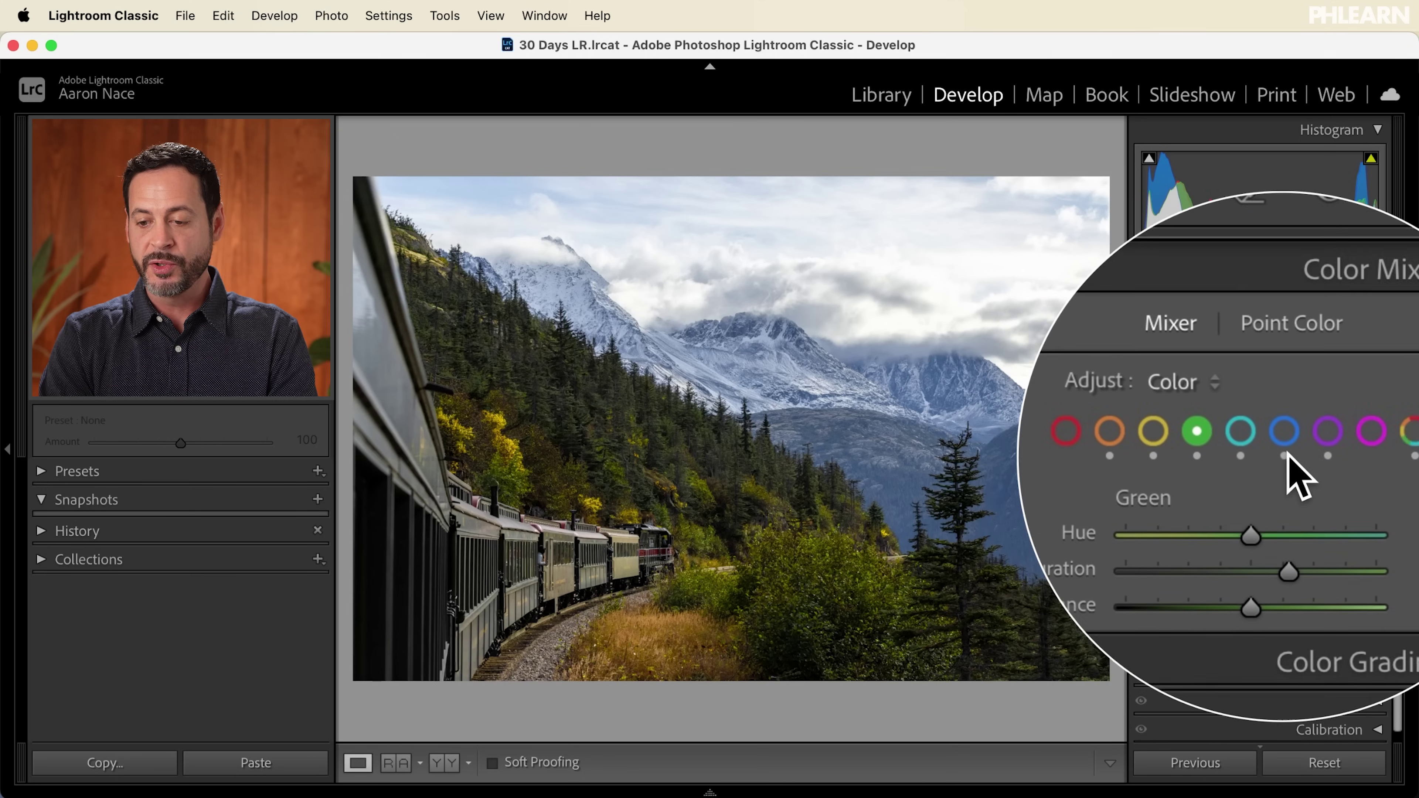
click(1350, 445)
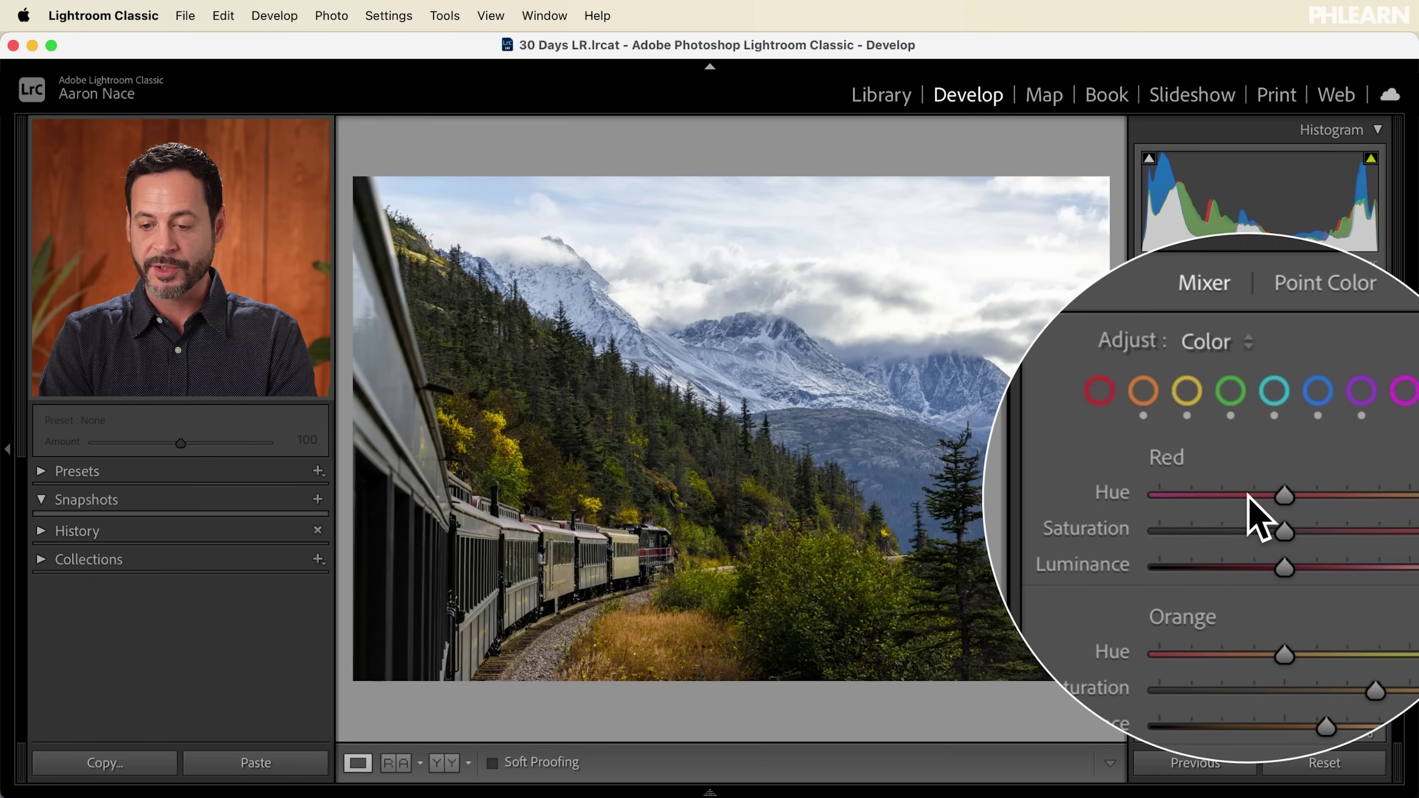
scroll(1251, 506, down, 5)
scroll(1251, 508, down, 10)
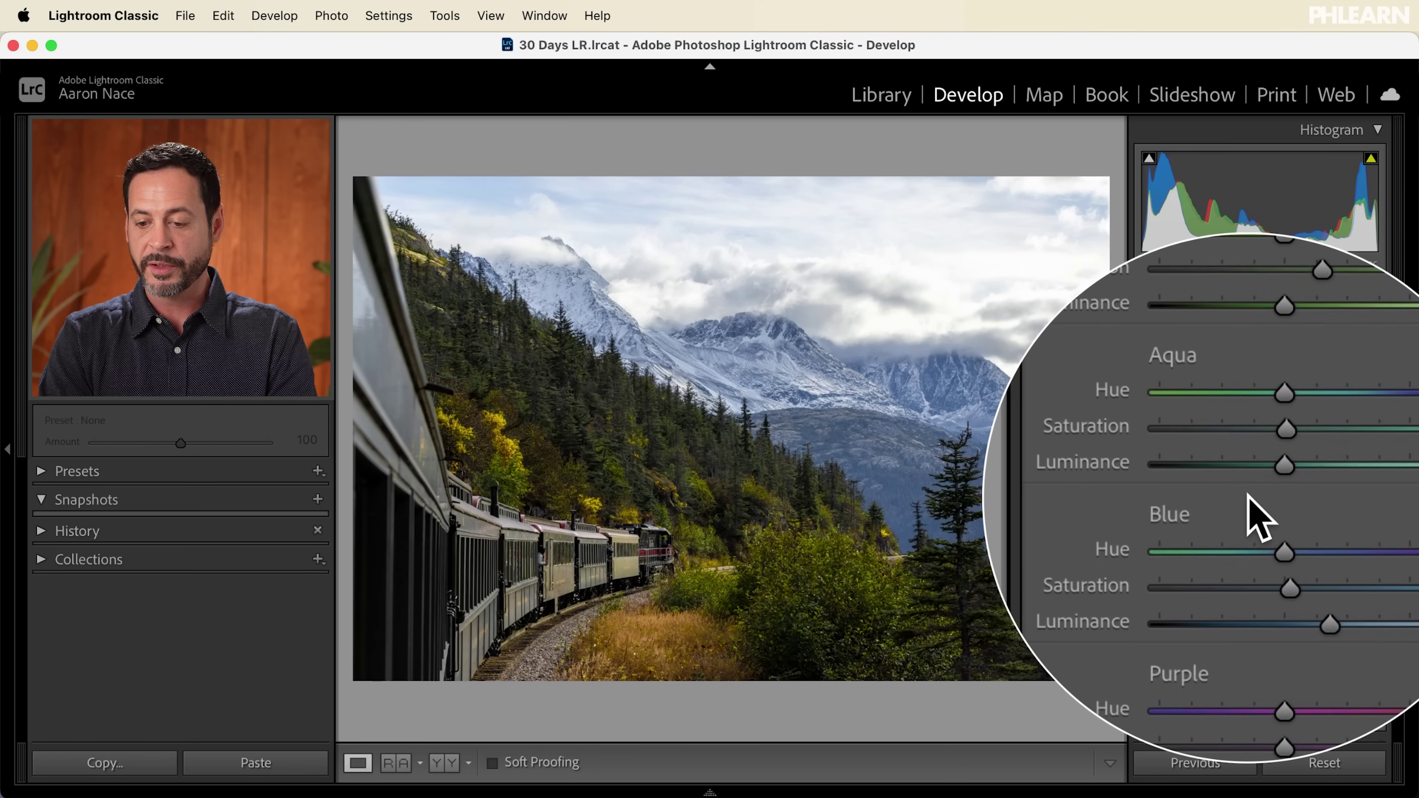
scroll(1257, 520, up, 12)
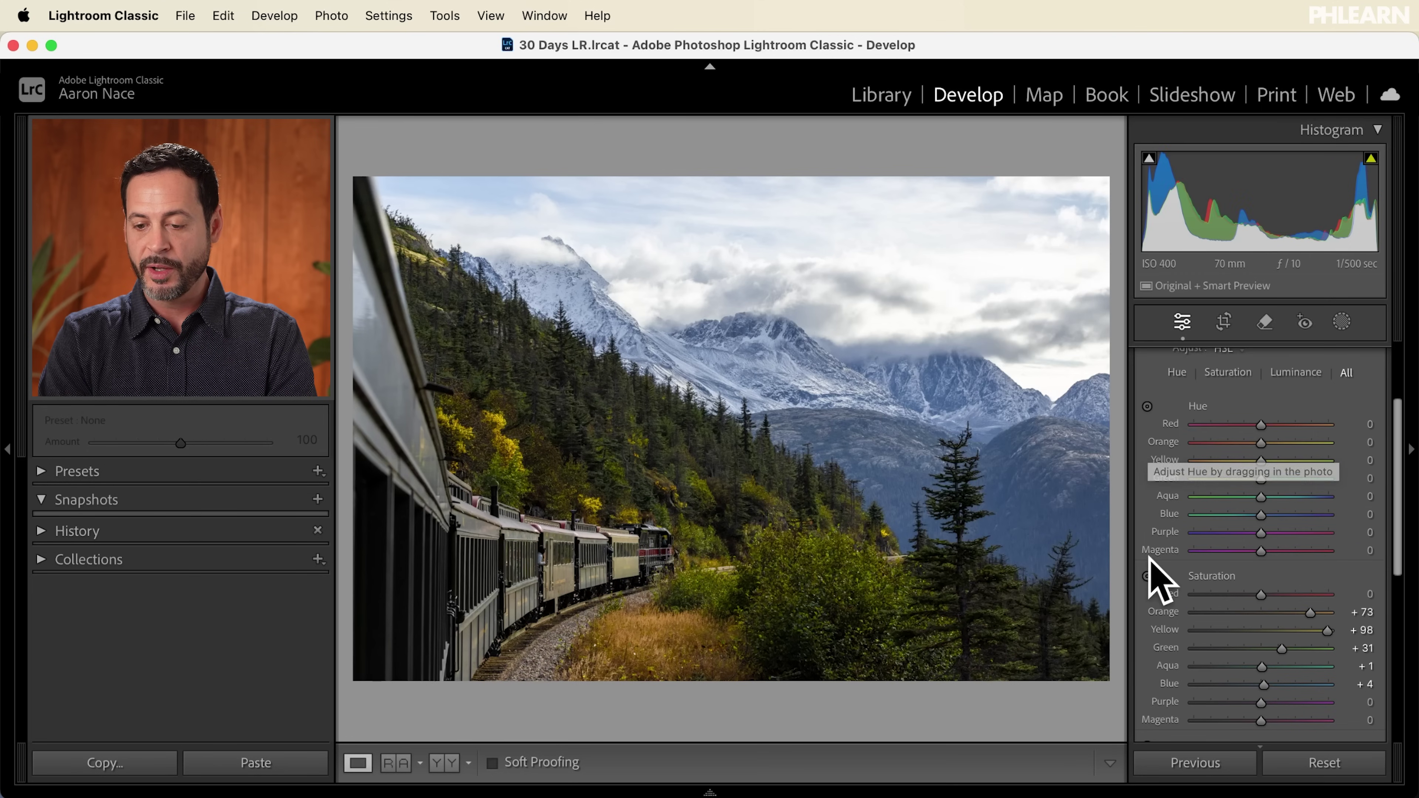
Reduce the saturation of the blue mountains with the targeted adjustment, setting Blue to -4 and Purple to -1.
scroll(1150, 581, down, 5)
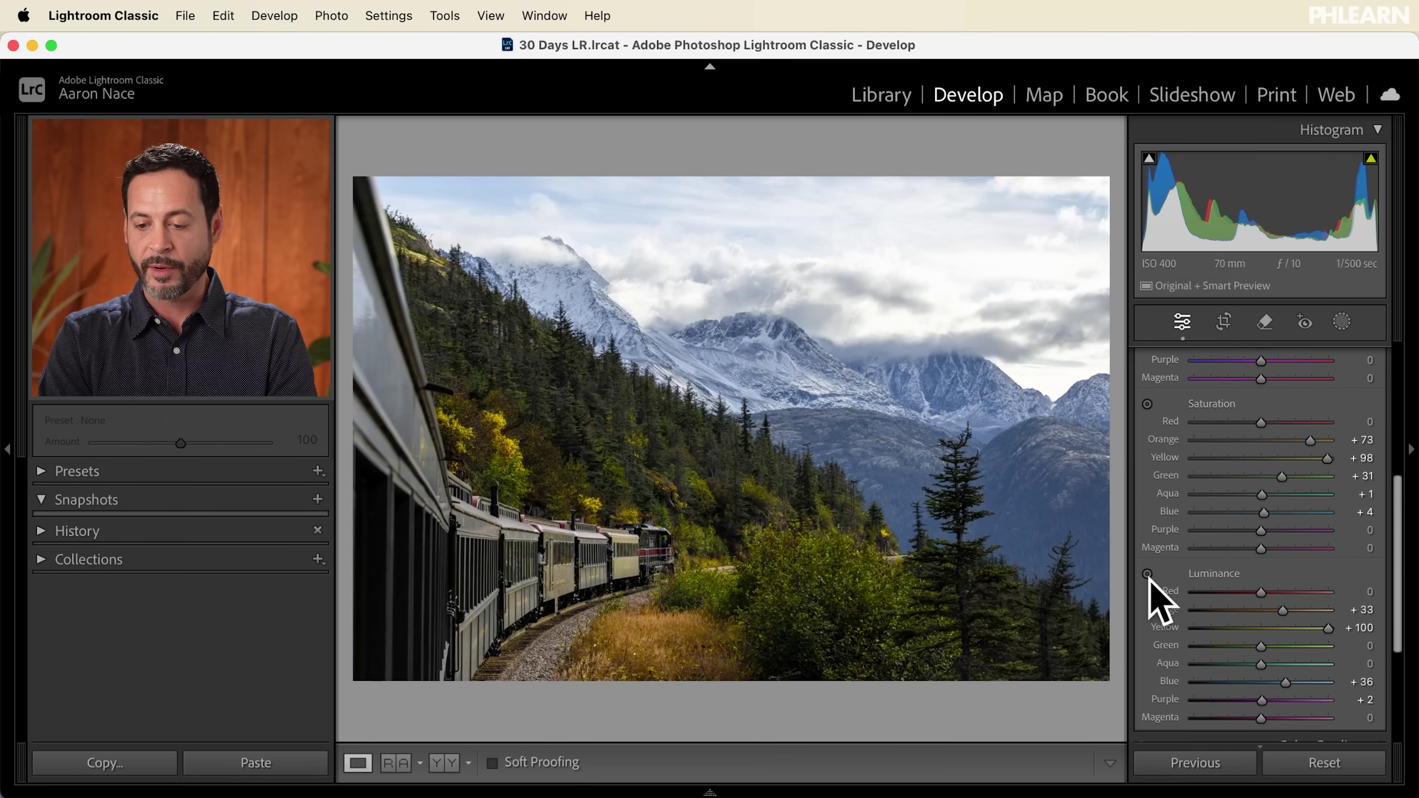
scroll(1147, 581, up, 5)
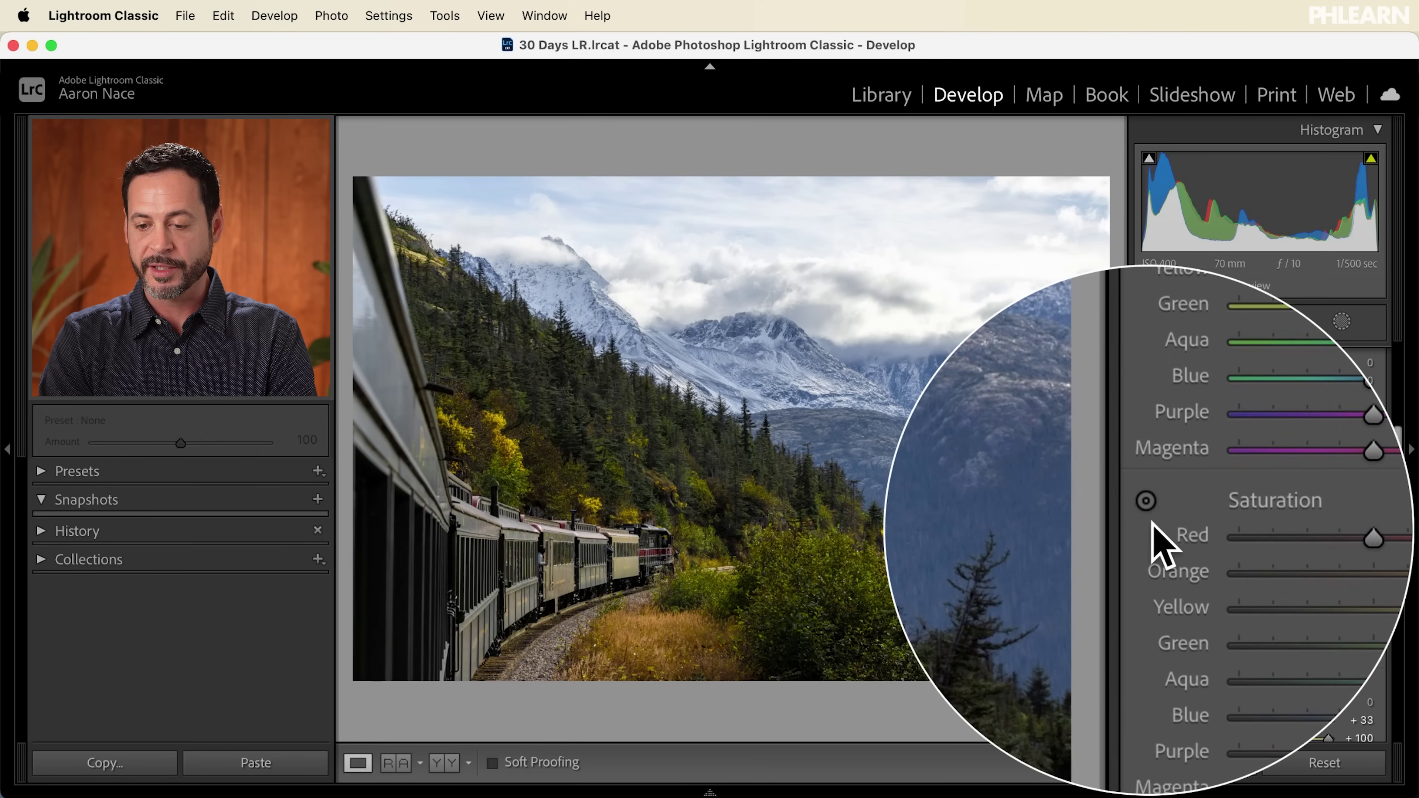
click(1147, 514)
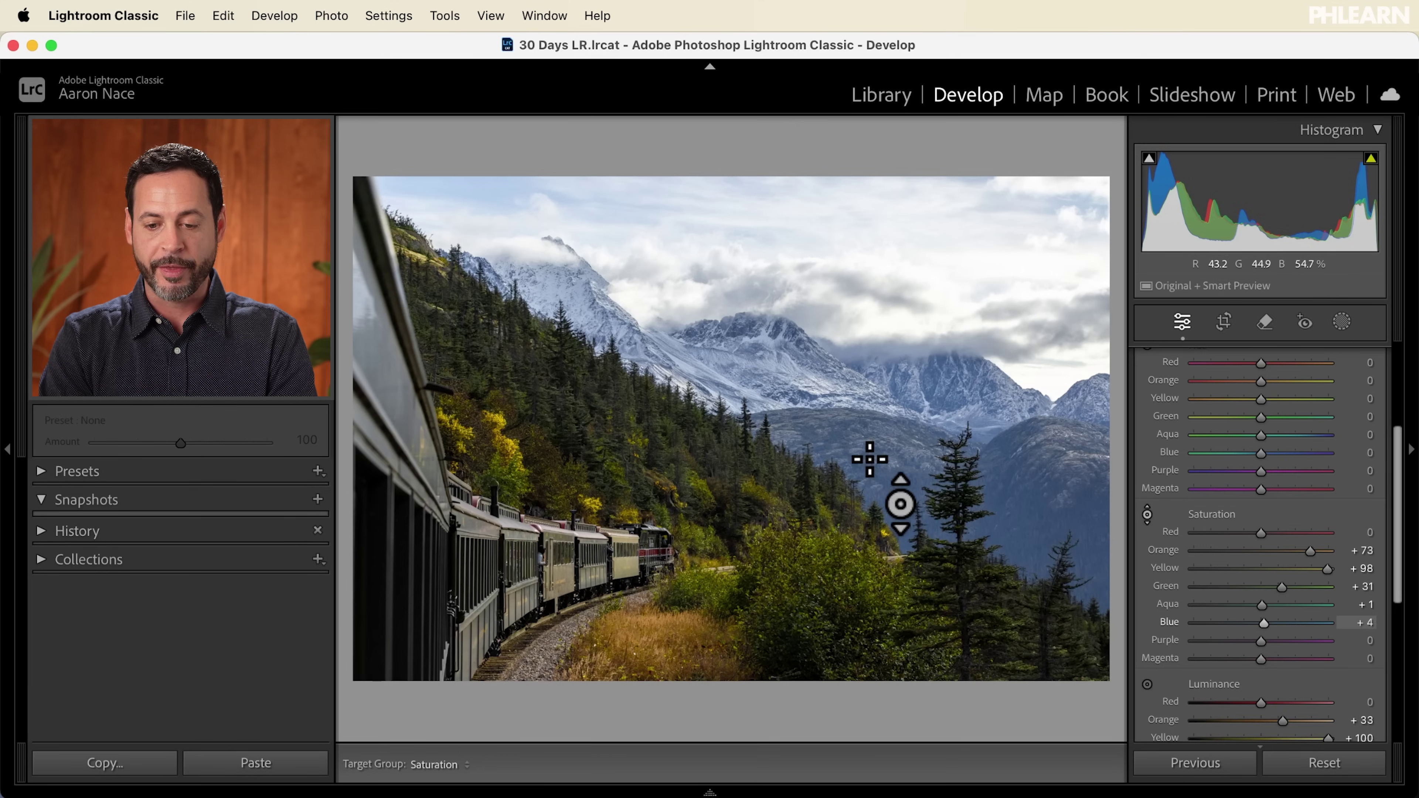
drag(1248, 622, 1247, 622)
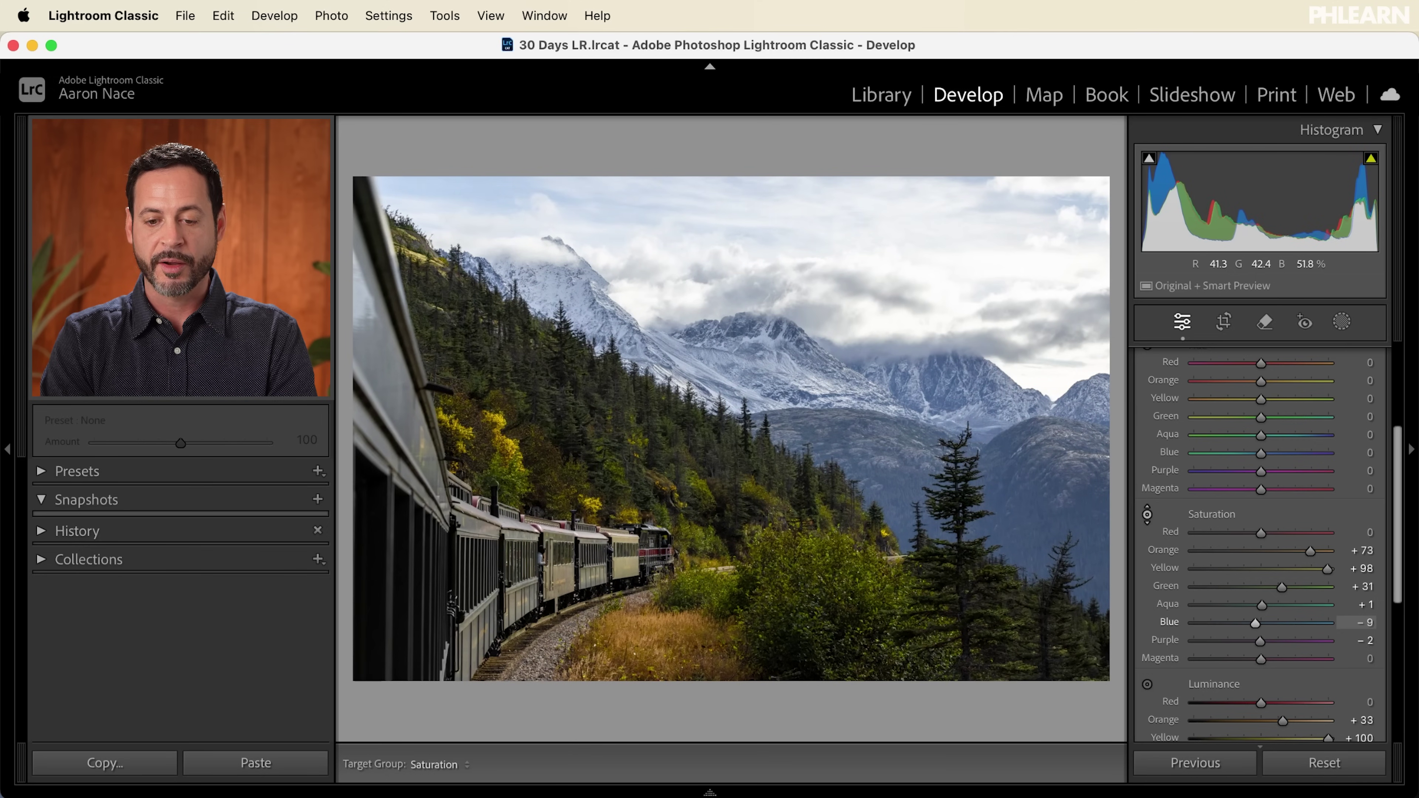
drag(869, 457, 868, 454)
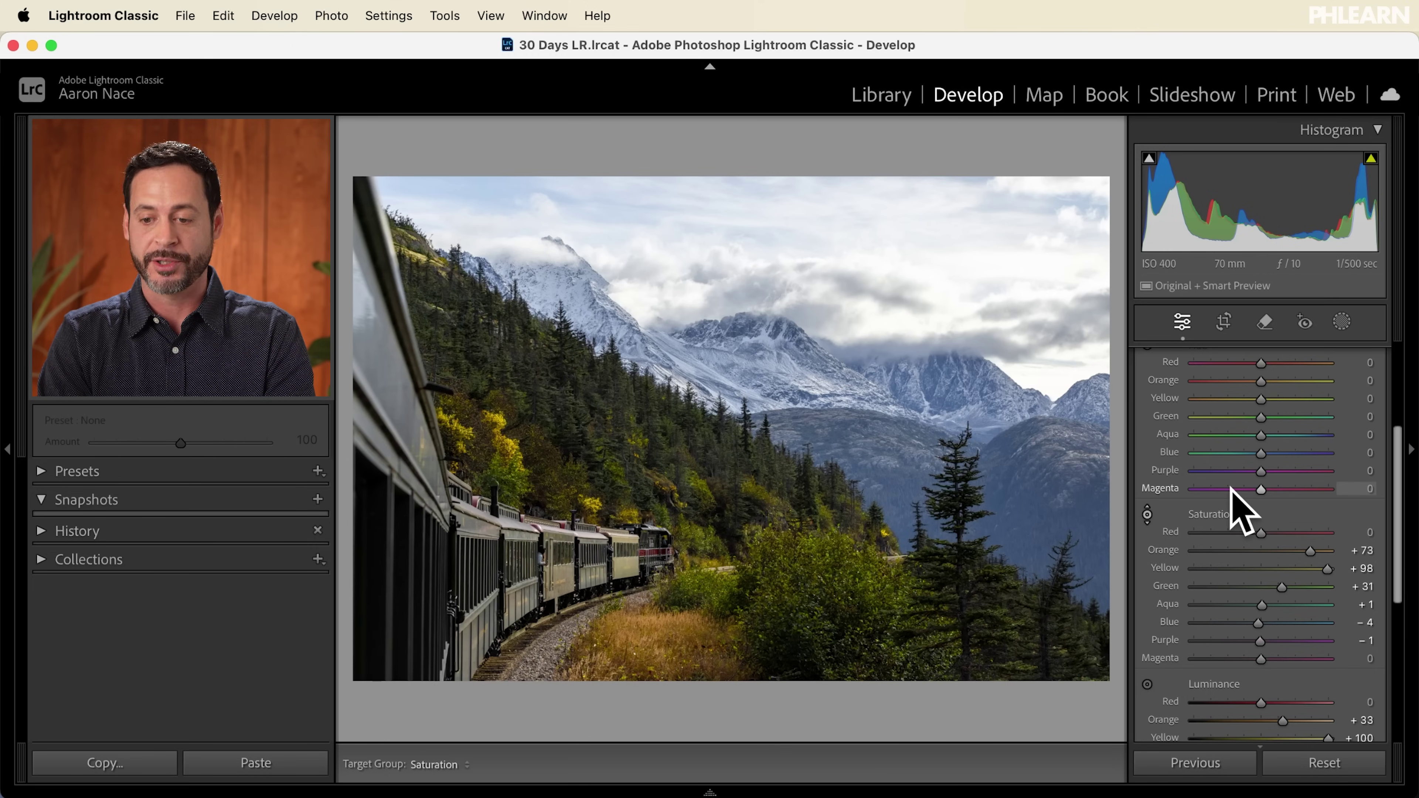
Open the Color Mixer's Point Color controls and bring the sample area and shift sliders into view.
scroll(1231, 489, up, 5)
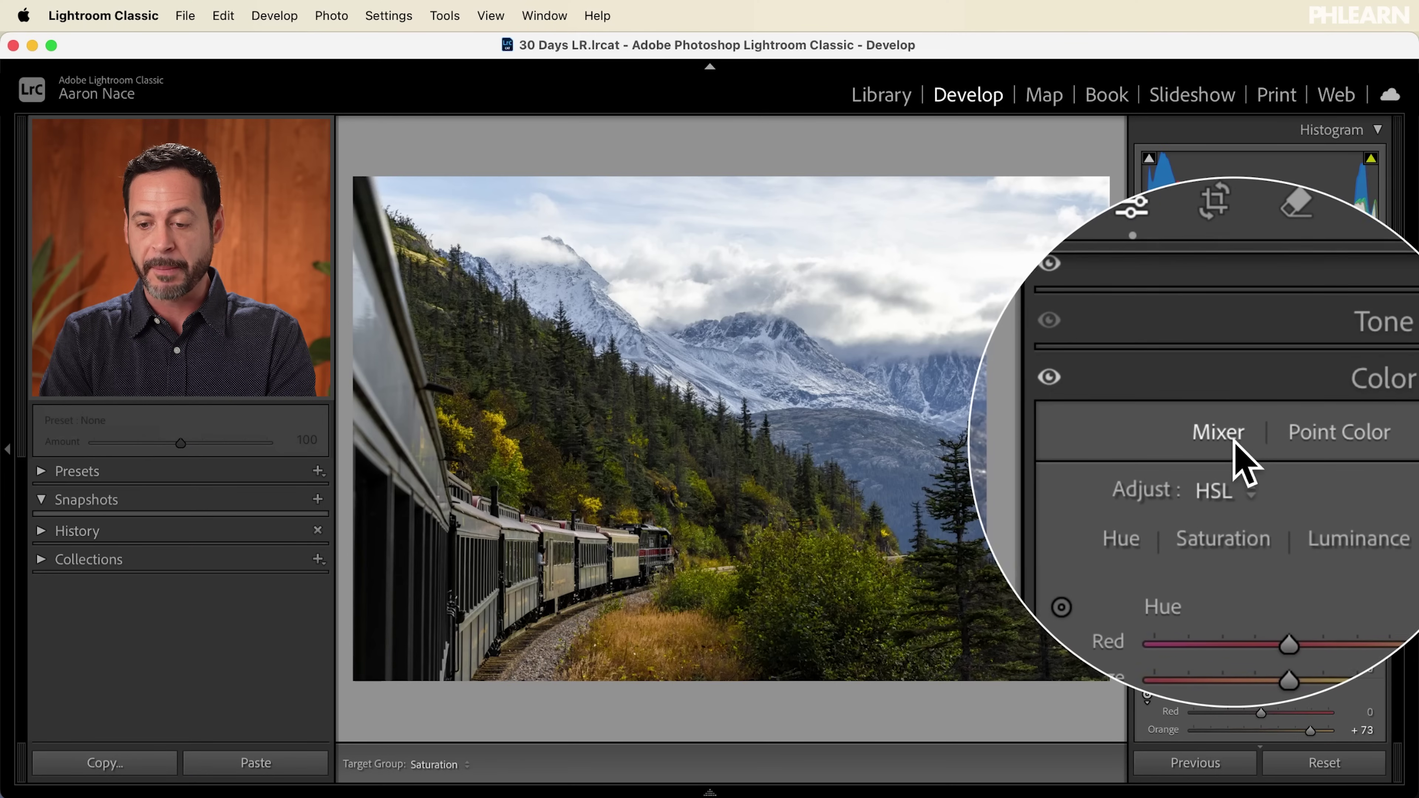
click(1285, 438)
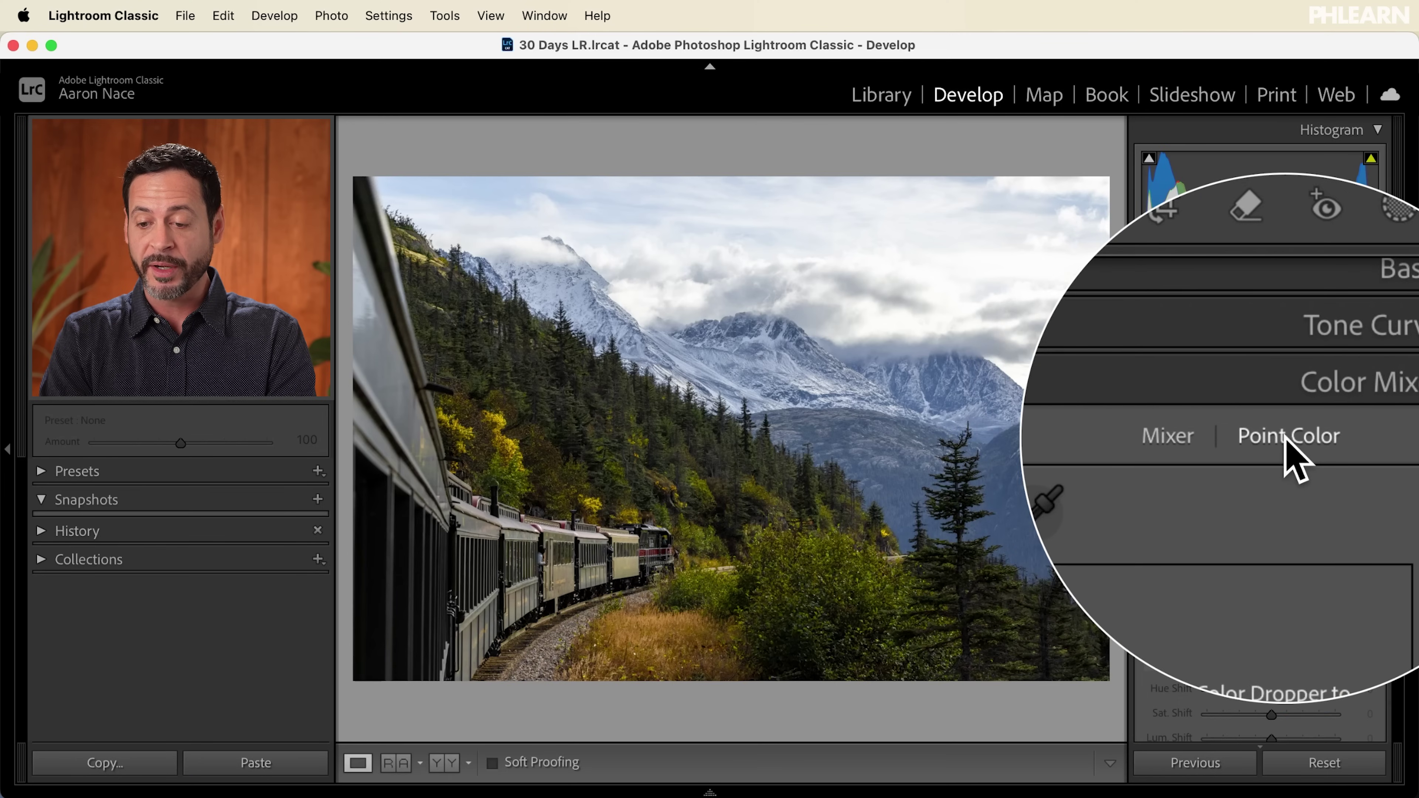
scroll(1283, 437, down, 2)
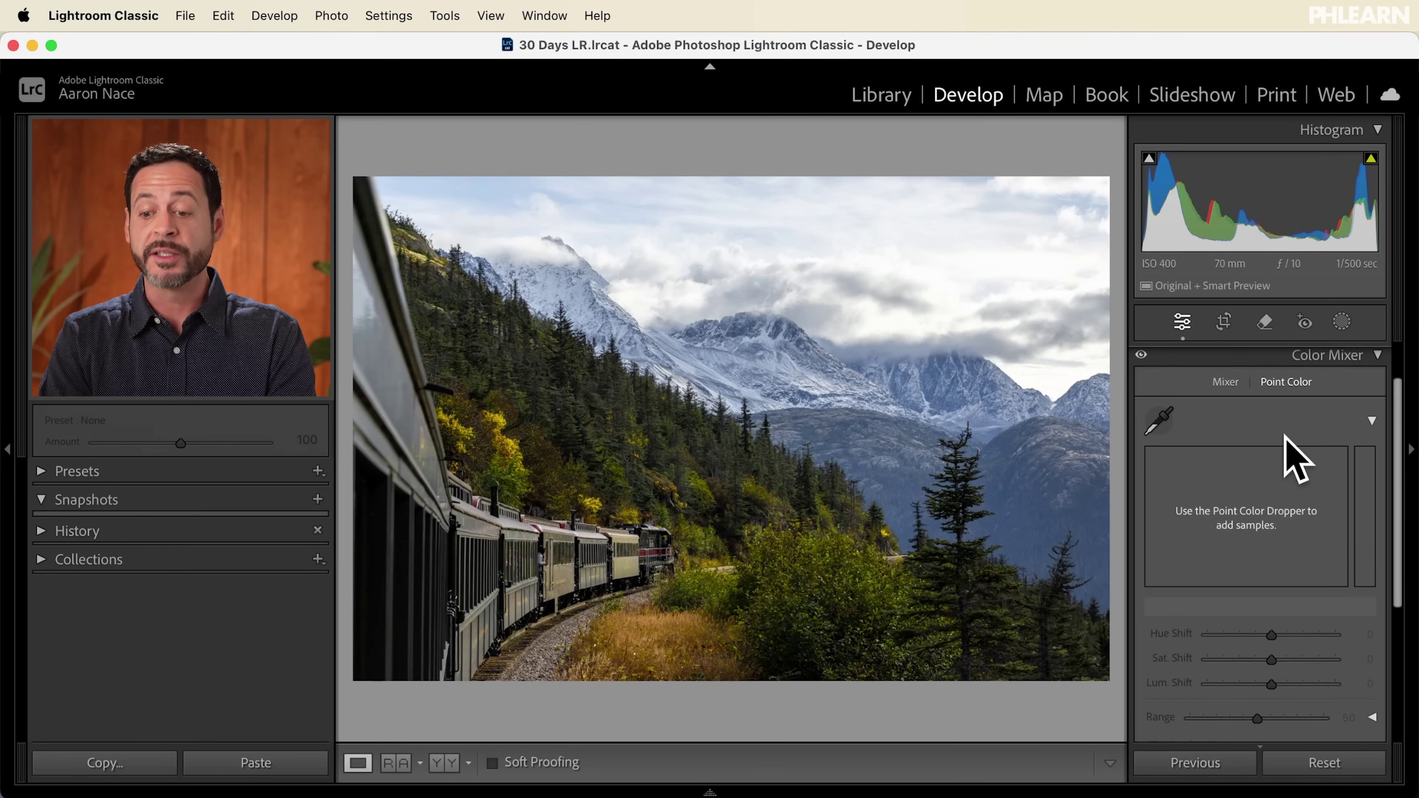
Sample a dark olive tone and a bright yellow from the hillside foliage with the Point Color dropper.
scroll(1284, 438, down, 1)
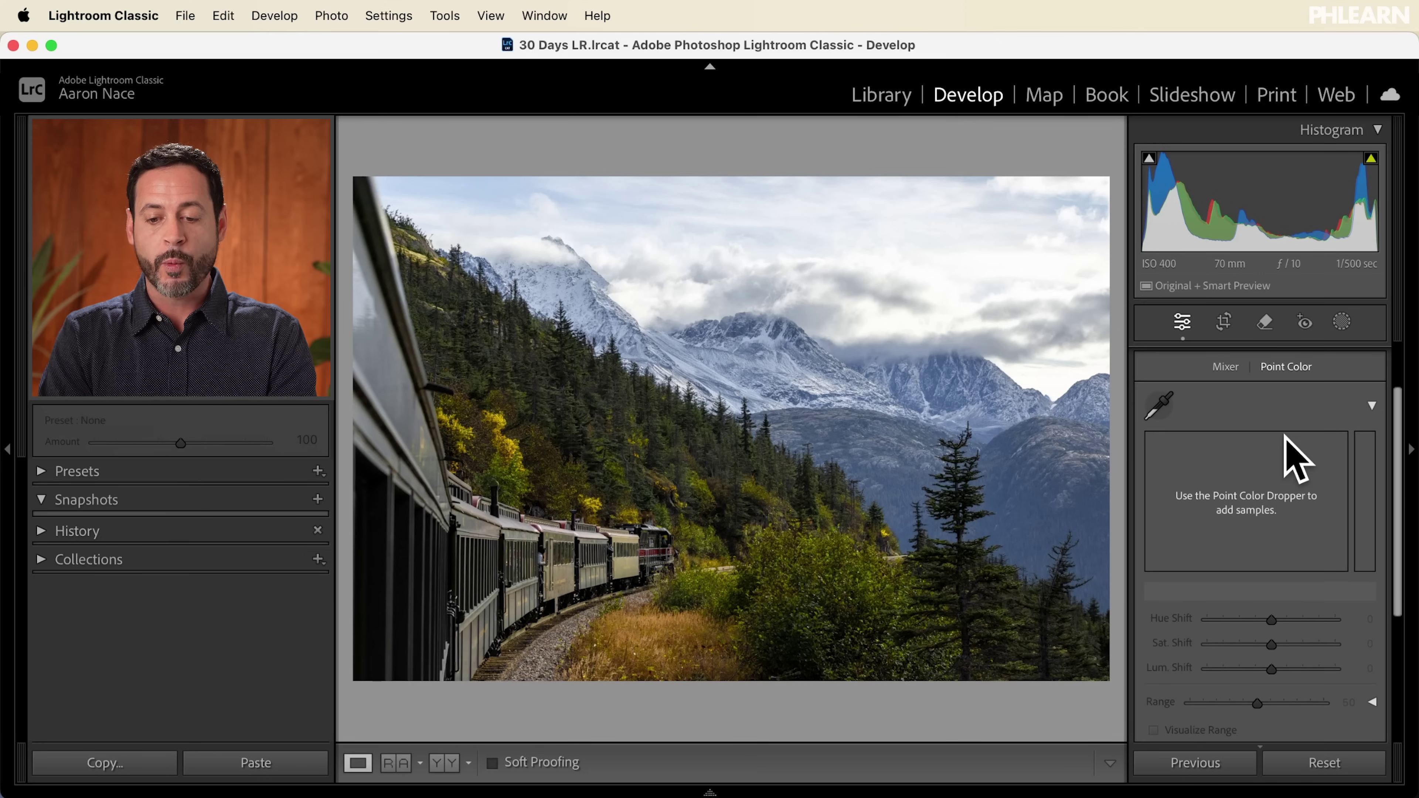
click(1165, 408)
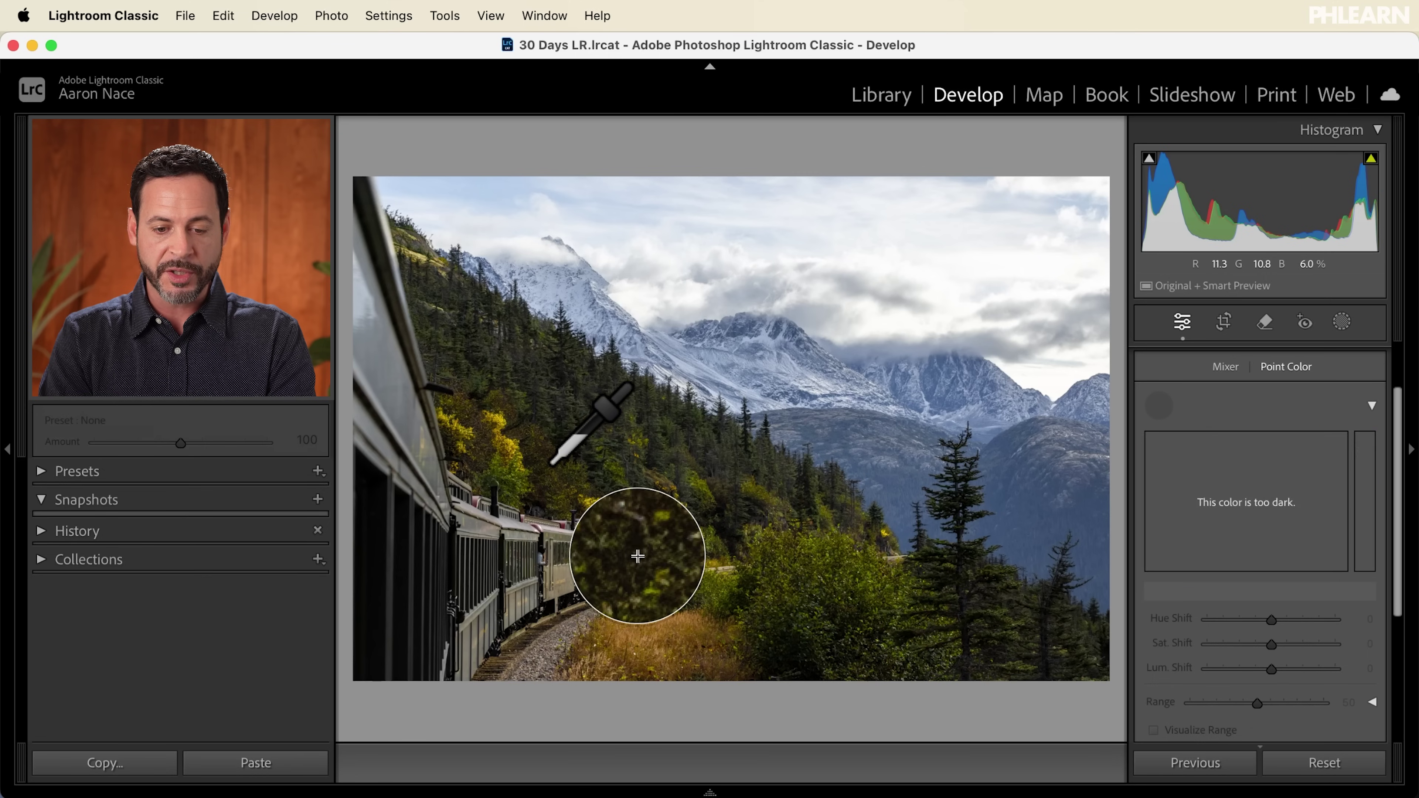
click(504, 429)
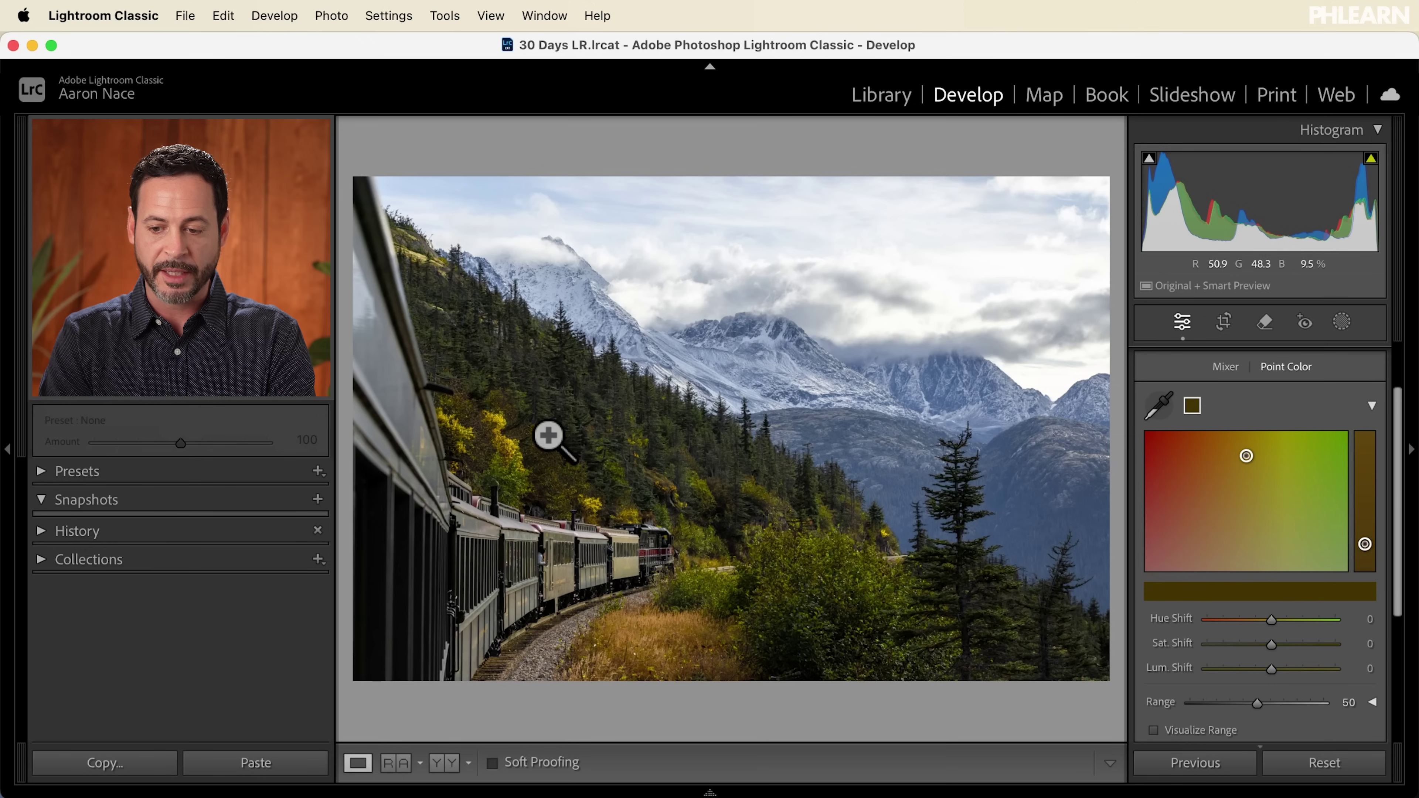
click(1158, 406)
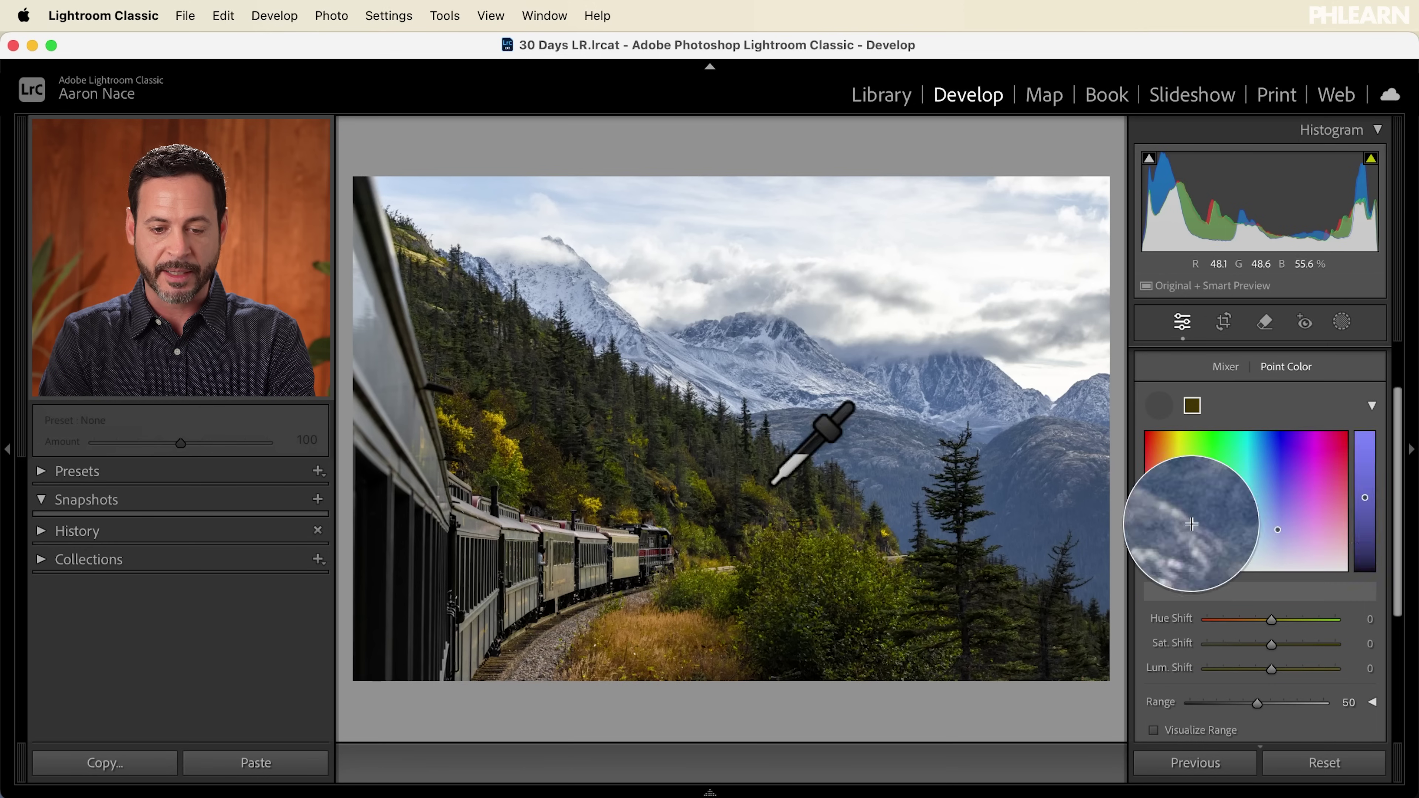
click(501, 429)
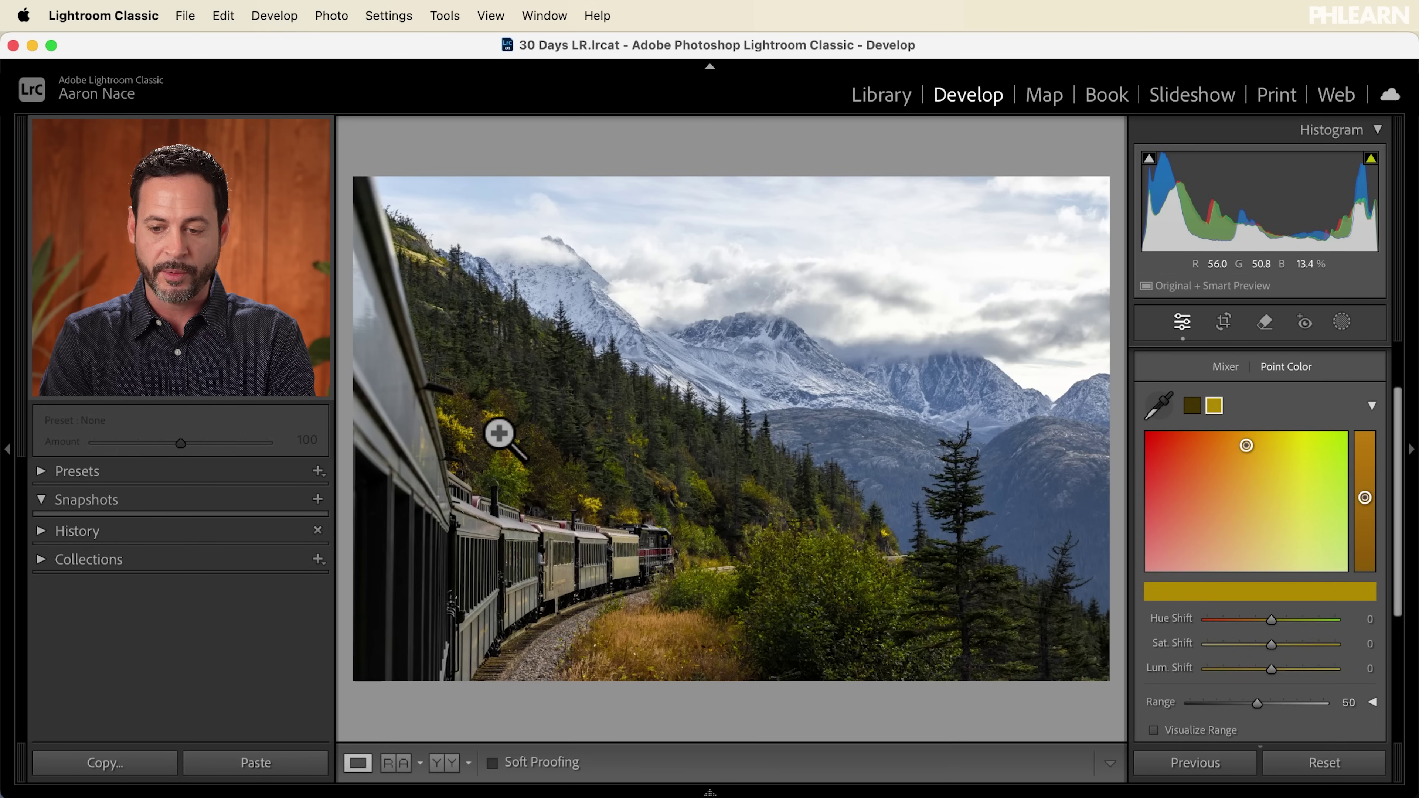
Switch between the two foliage samples to compare them, and add a third Point Color sample from the blue mountains.
click(1192, 405)
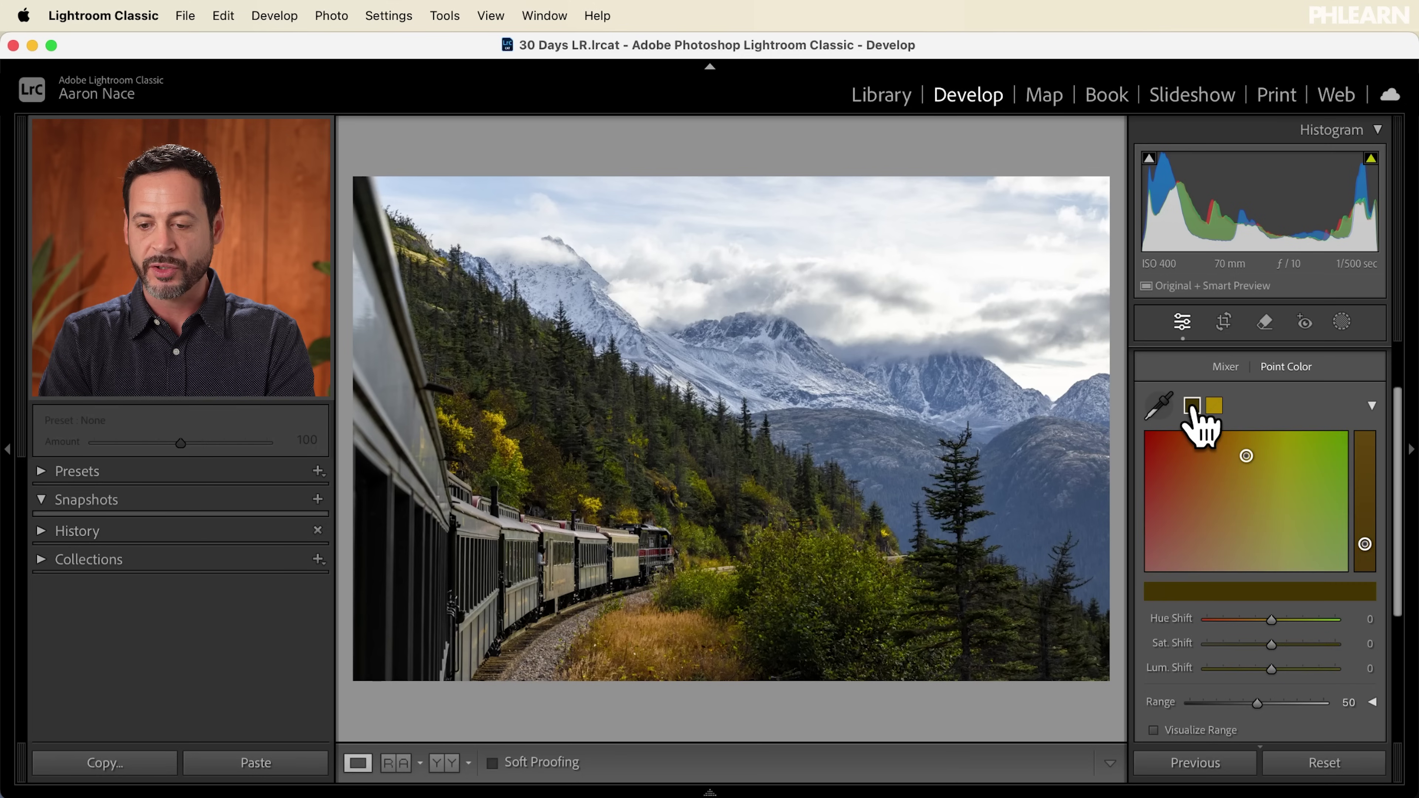
click(1214, 406)
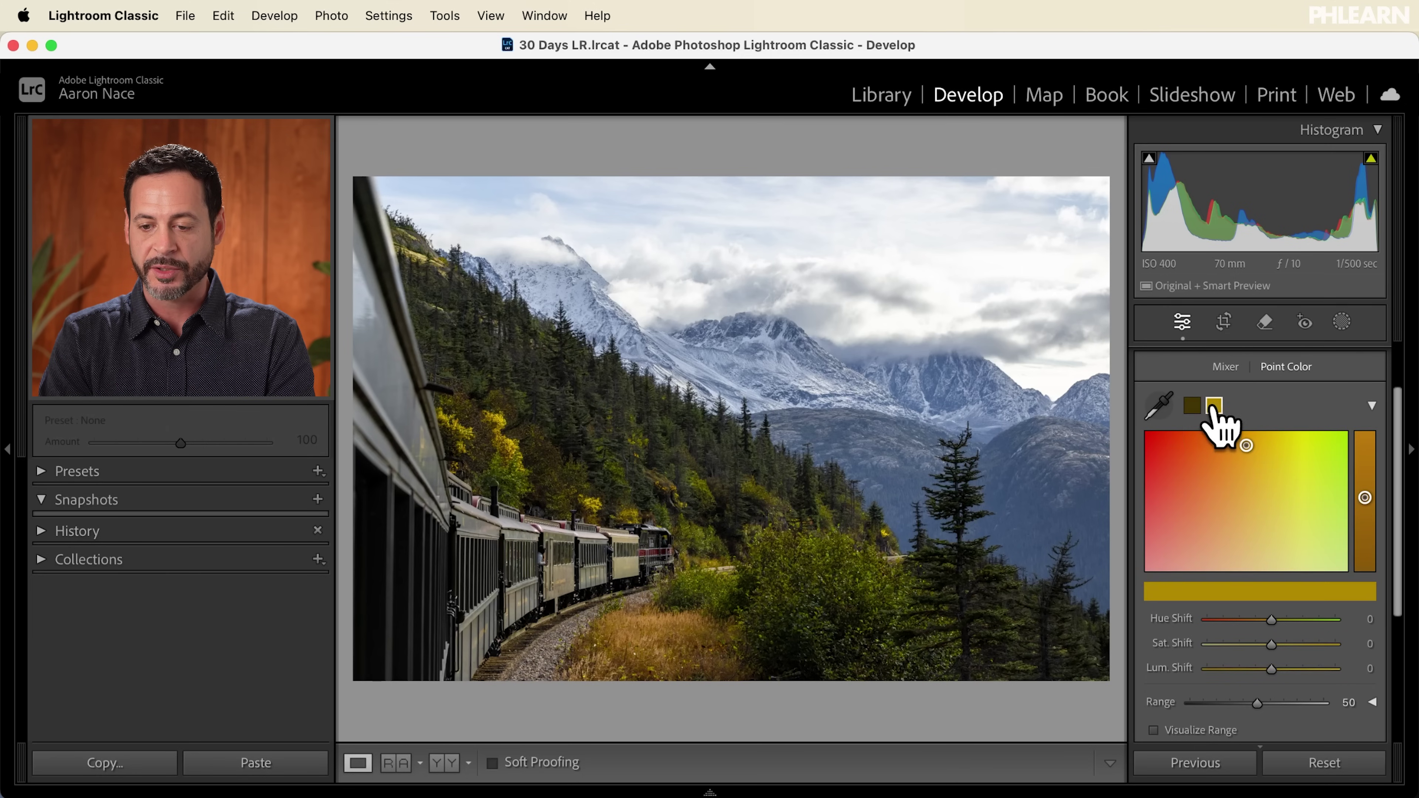
click(1163, 405)
click(981, 400)
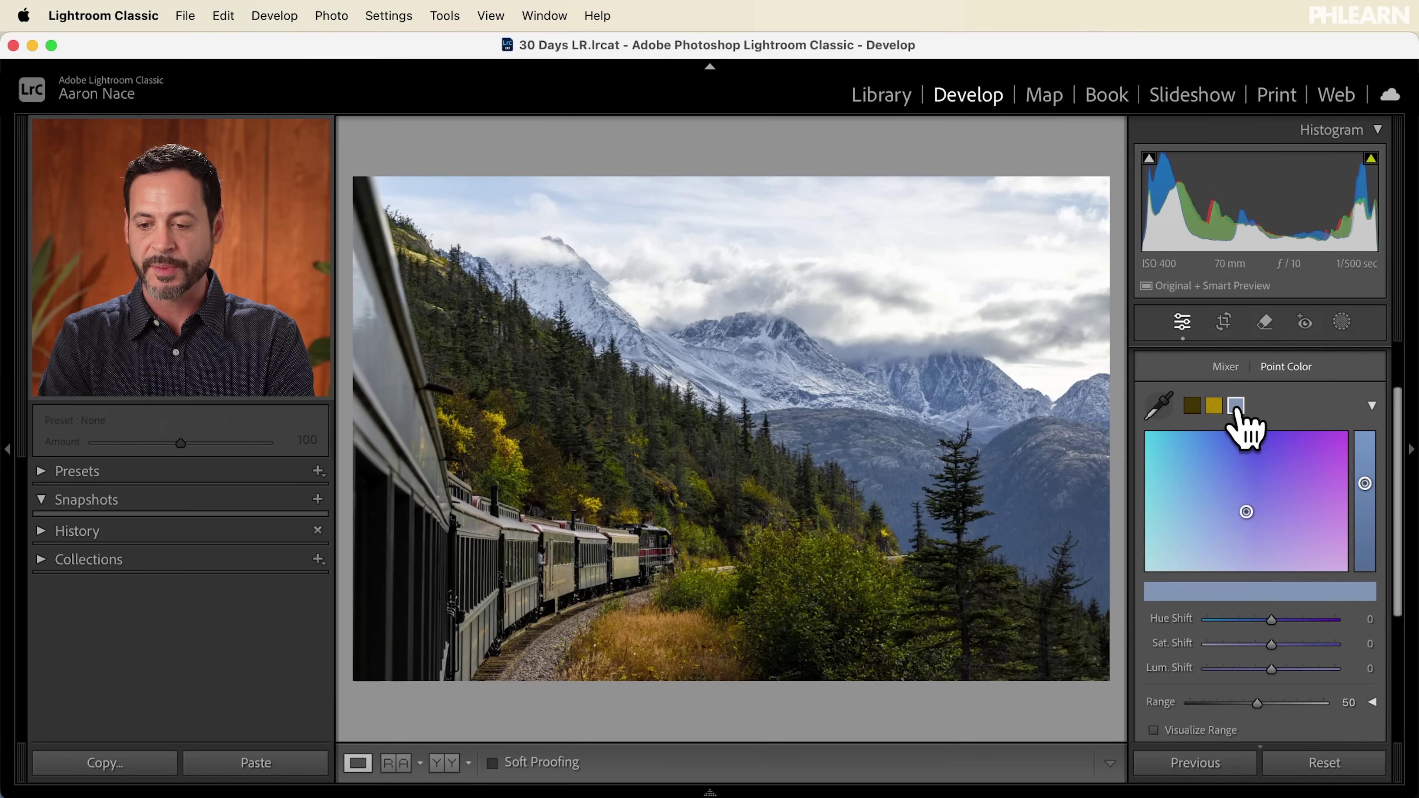
Raise the bright yellow sample's saturation shift to 19 and luminance shift to 17.
click(1214, 407)
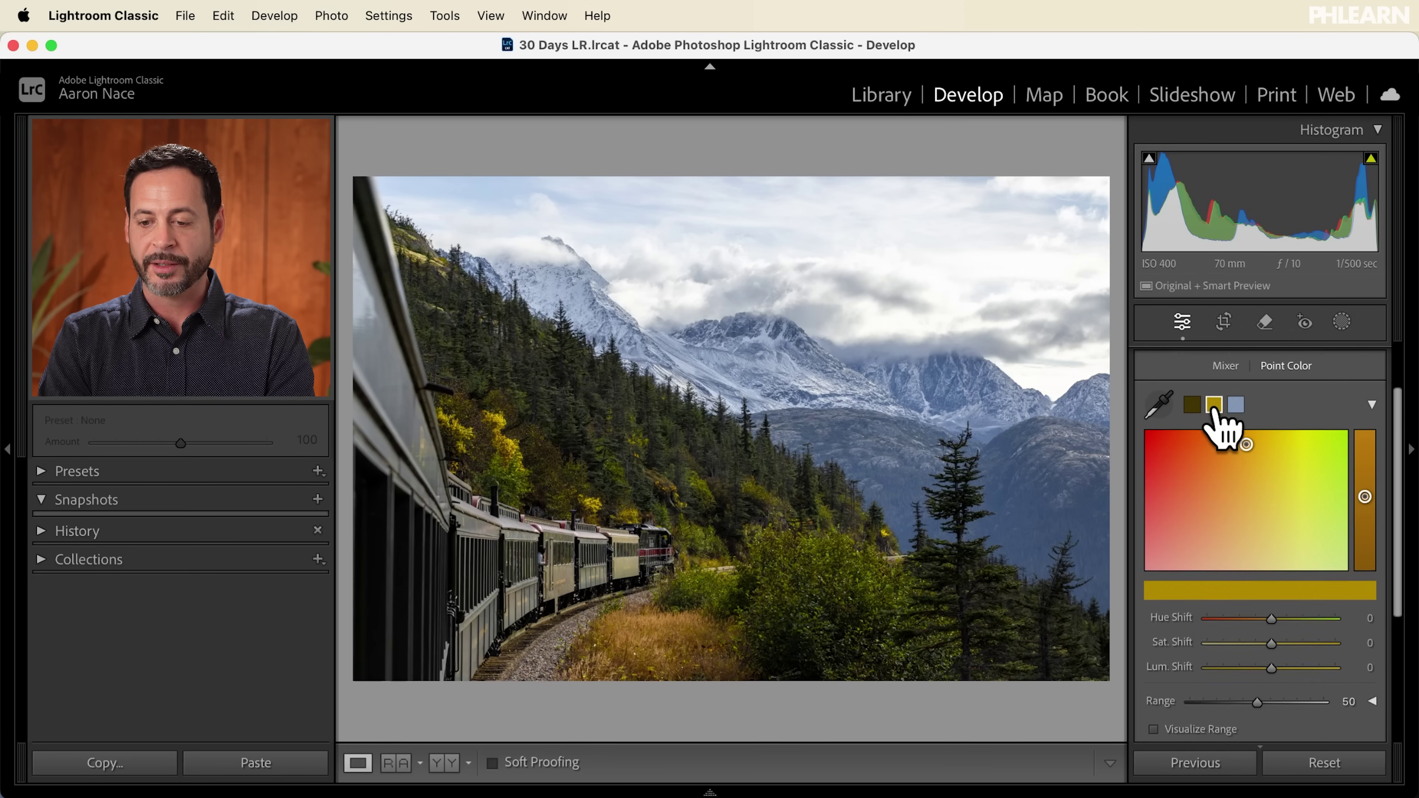
scroll(1217, 414, down, 1)
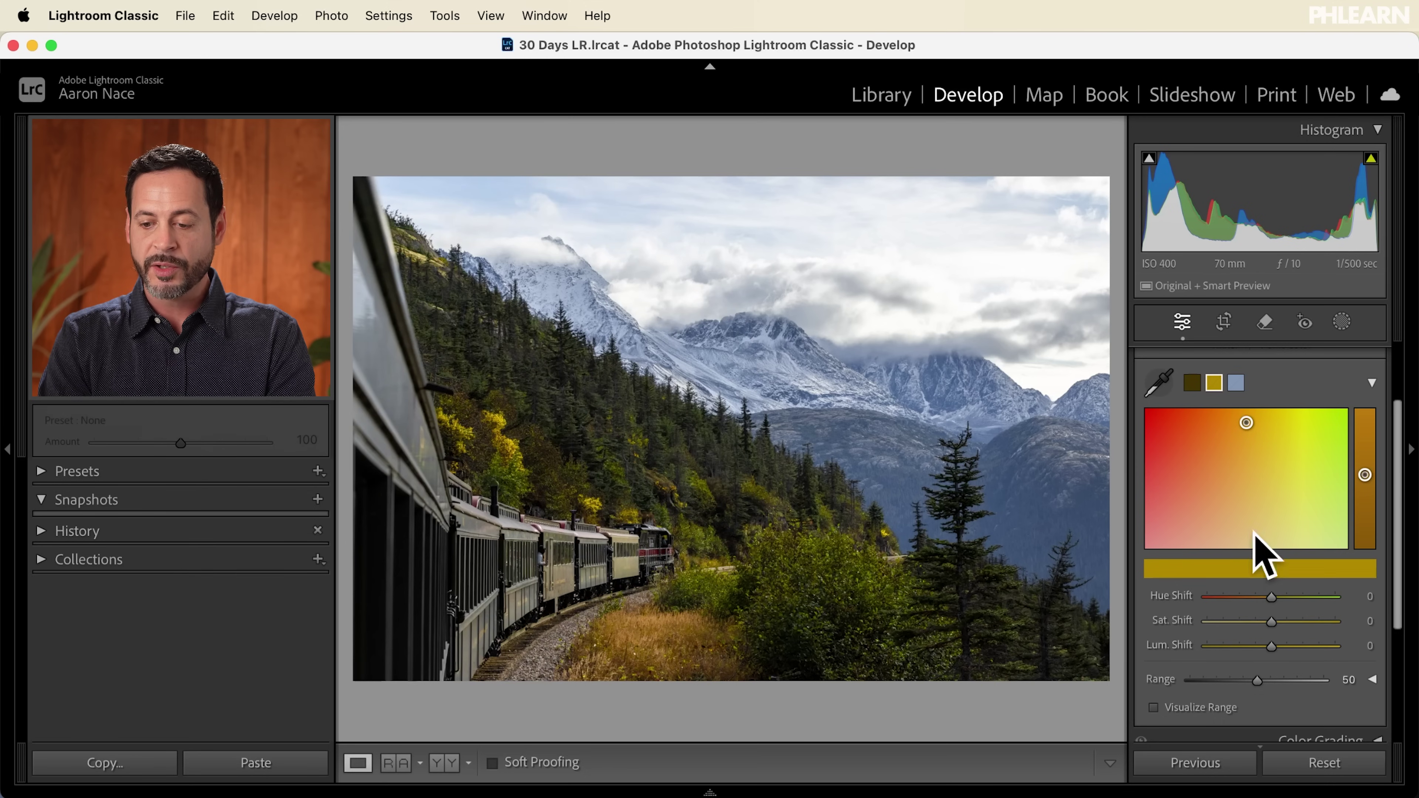
drag(1274, 596, 1299, 641)
key(super+z)
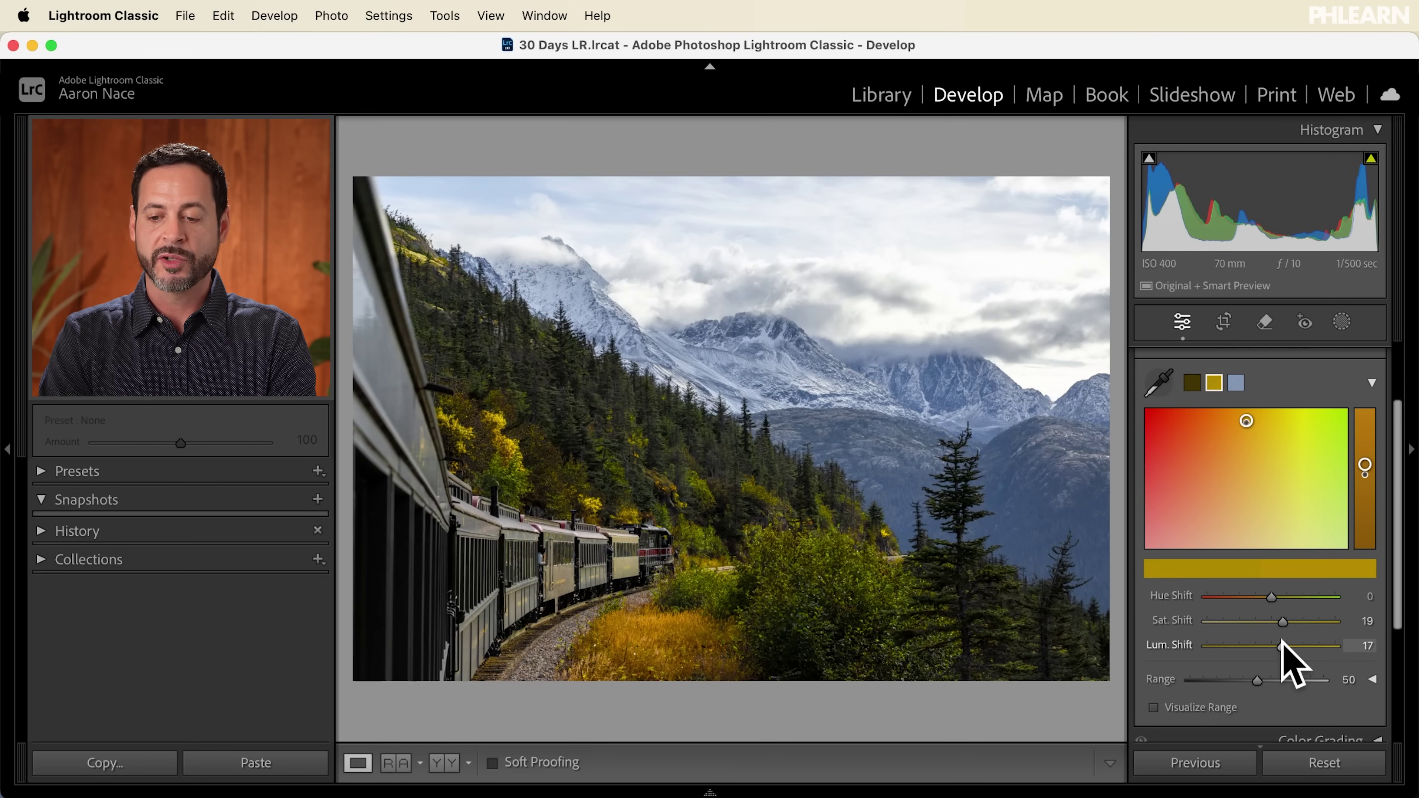
Widen the bright yellow sample's range to 99, and try a hue shift of 10 with saturation -22 before undoing that shift.
scroll(1283, 659, up, 3)
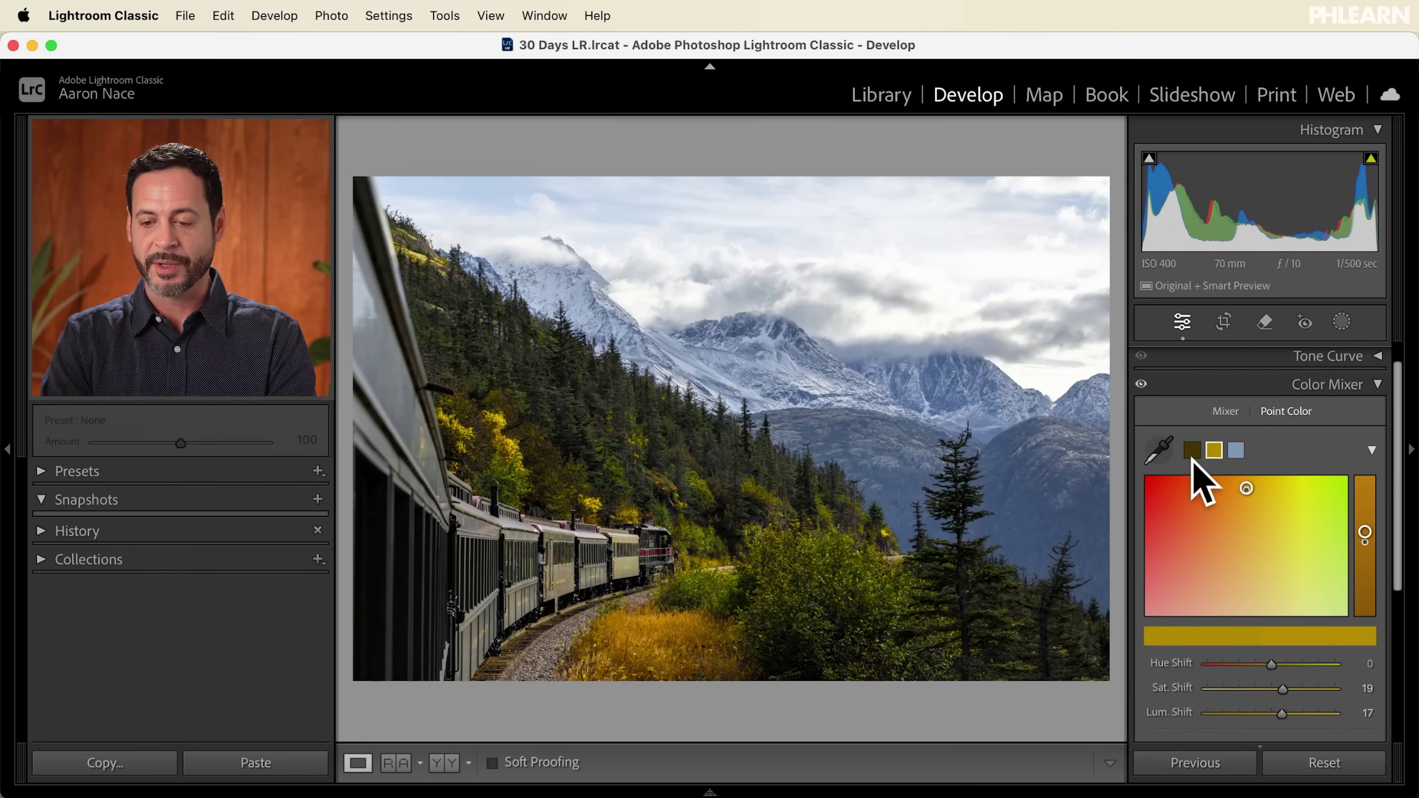
scroll(1238, 467, down, 2)
scroll(1232, 448, down, 1)
drag(1259, 668, 1323, 622)
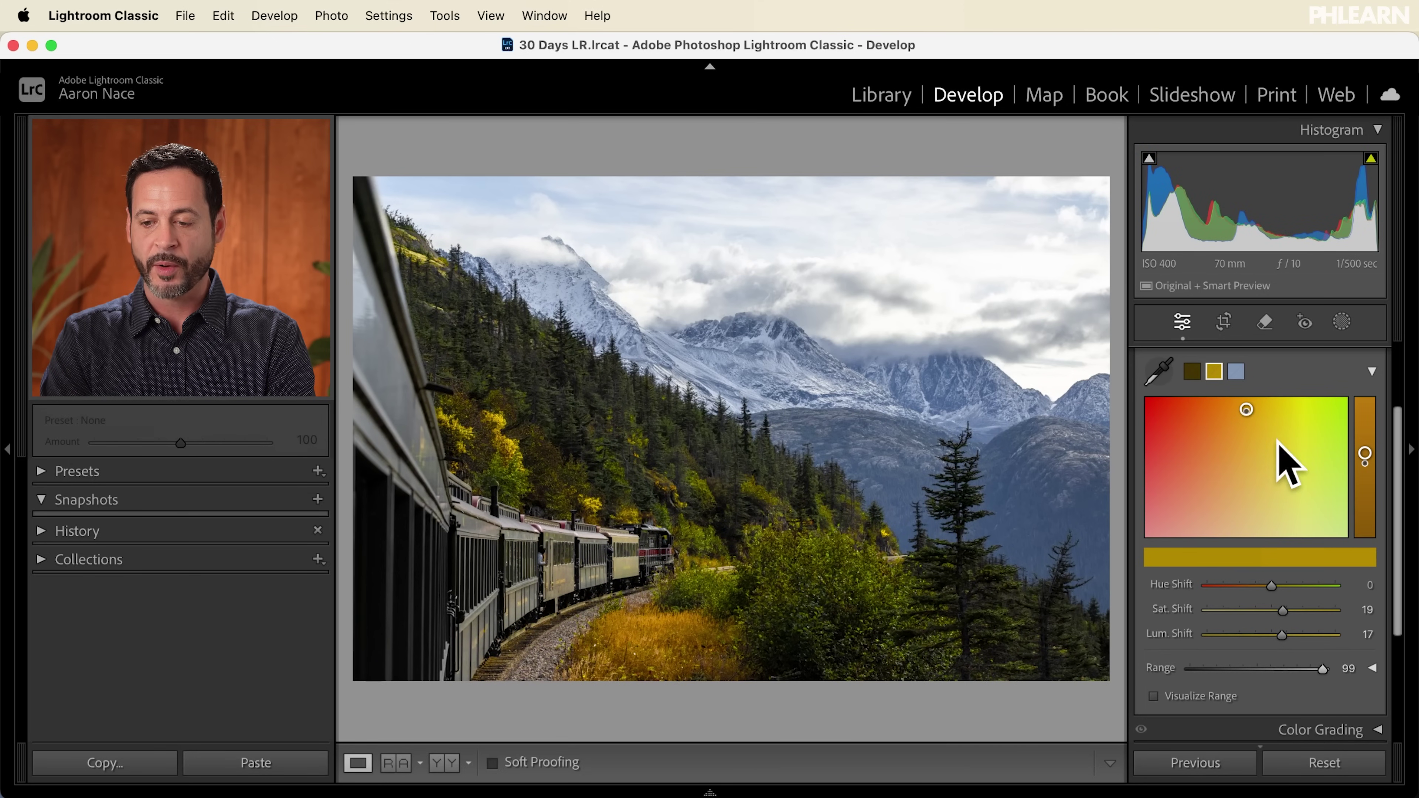
drag(1265, 403, 1263, 437)
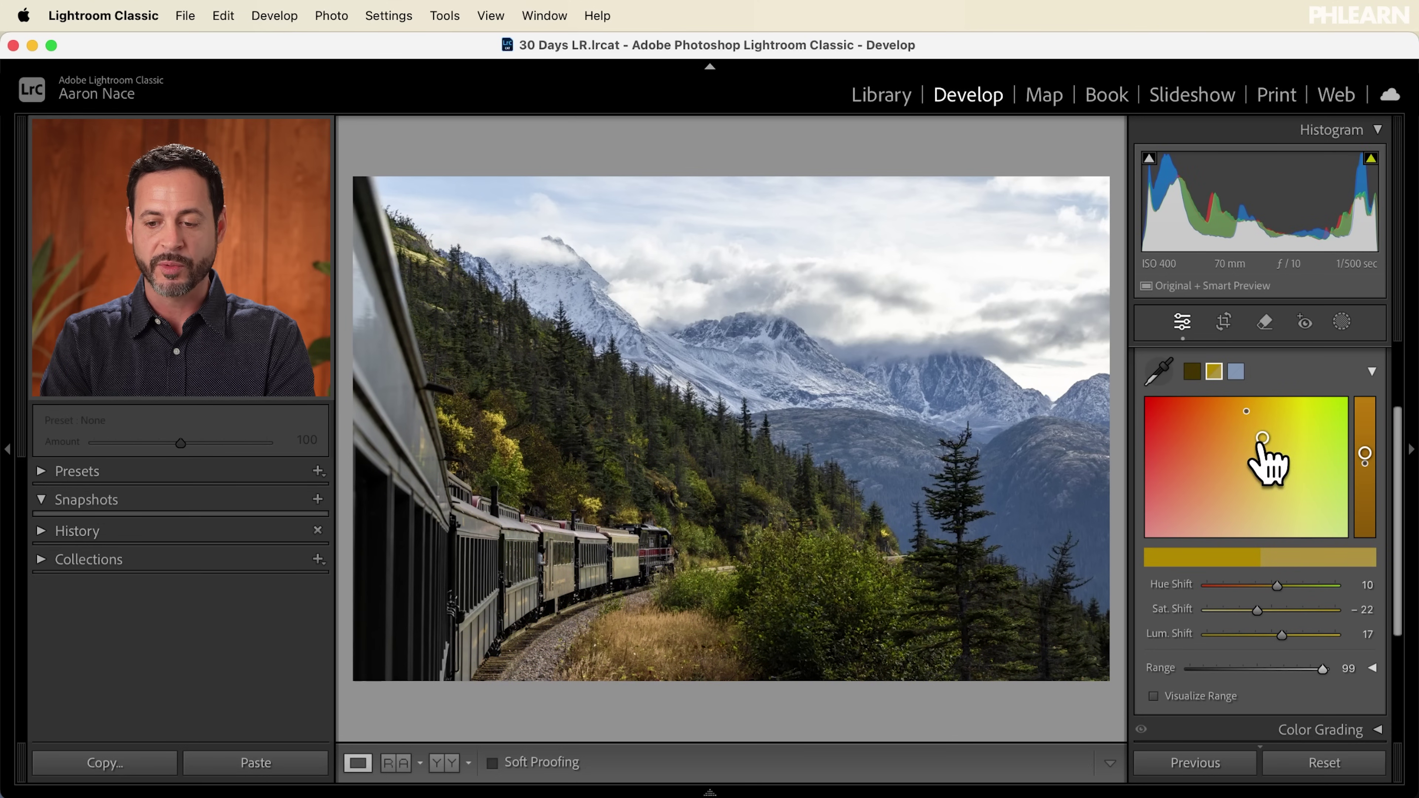
key(super+z)
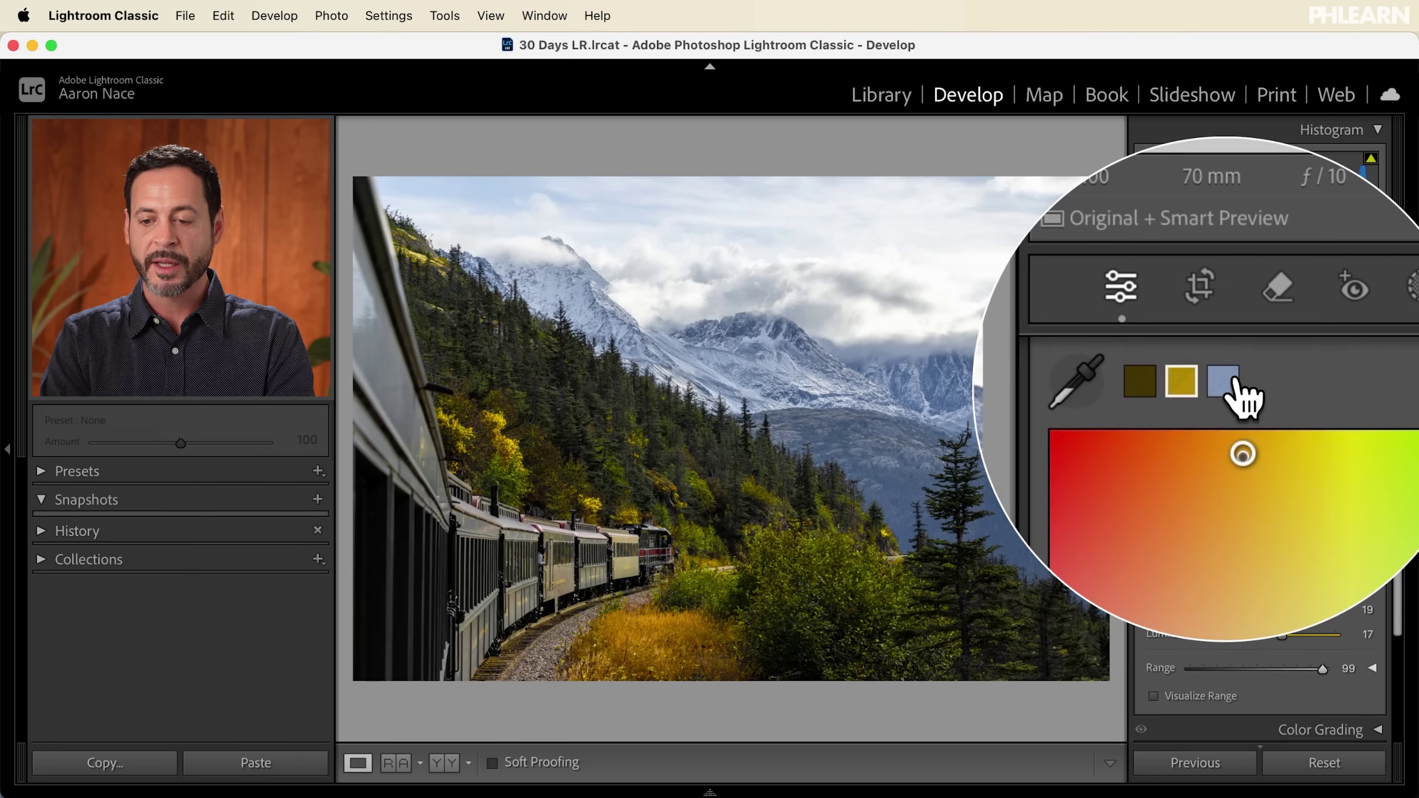
Set the blue mountain sample's saturation shift to 6, luminance shift to 37 and range to 60, undoing a trial hue shift.
click(1236, 371)
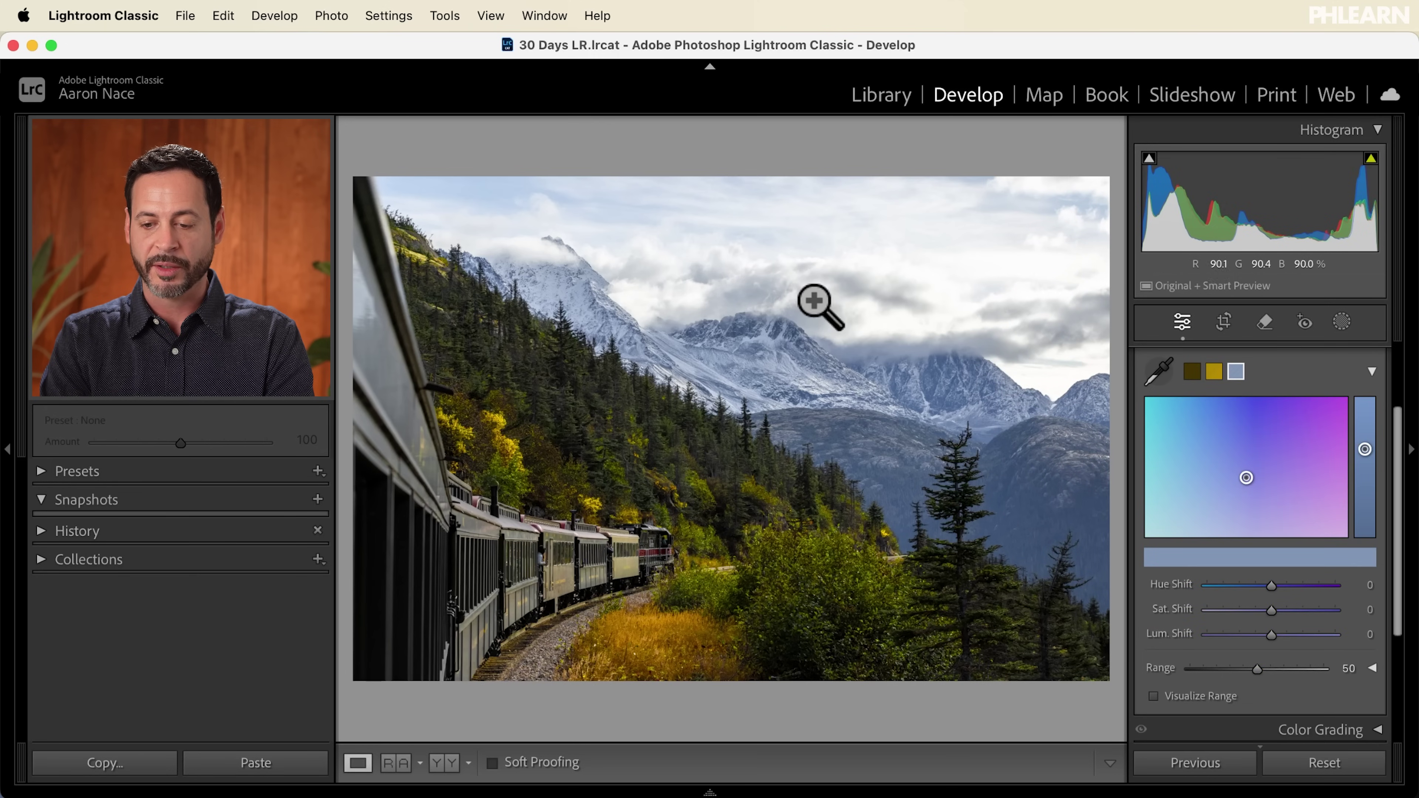
drag(1300, 582, 1229, 576)
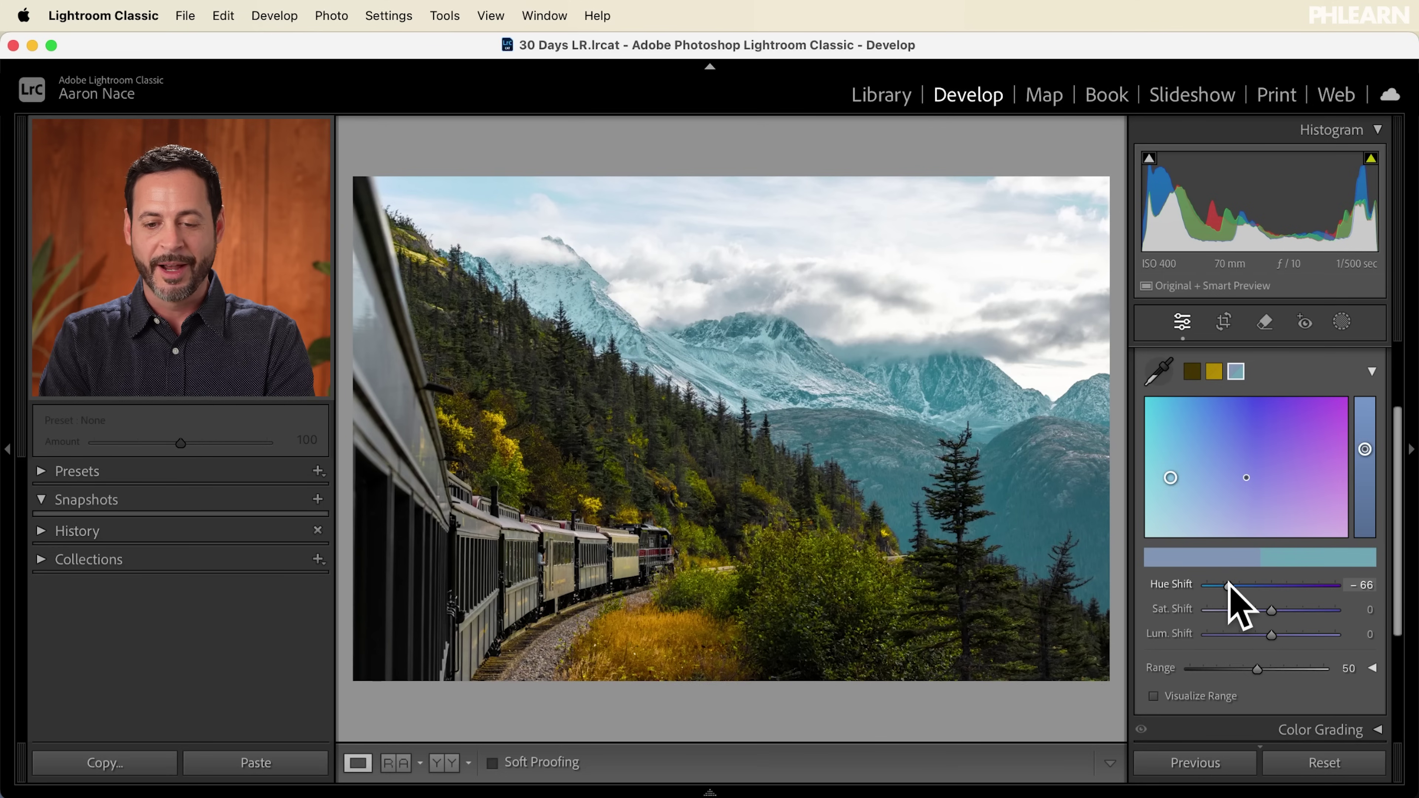
key(super+z)
mouse_move(1273, 611)
mouse_down()
mouse_move(1310, 617)
mouse_move(1270, 611)
mouse_up()
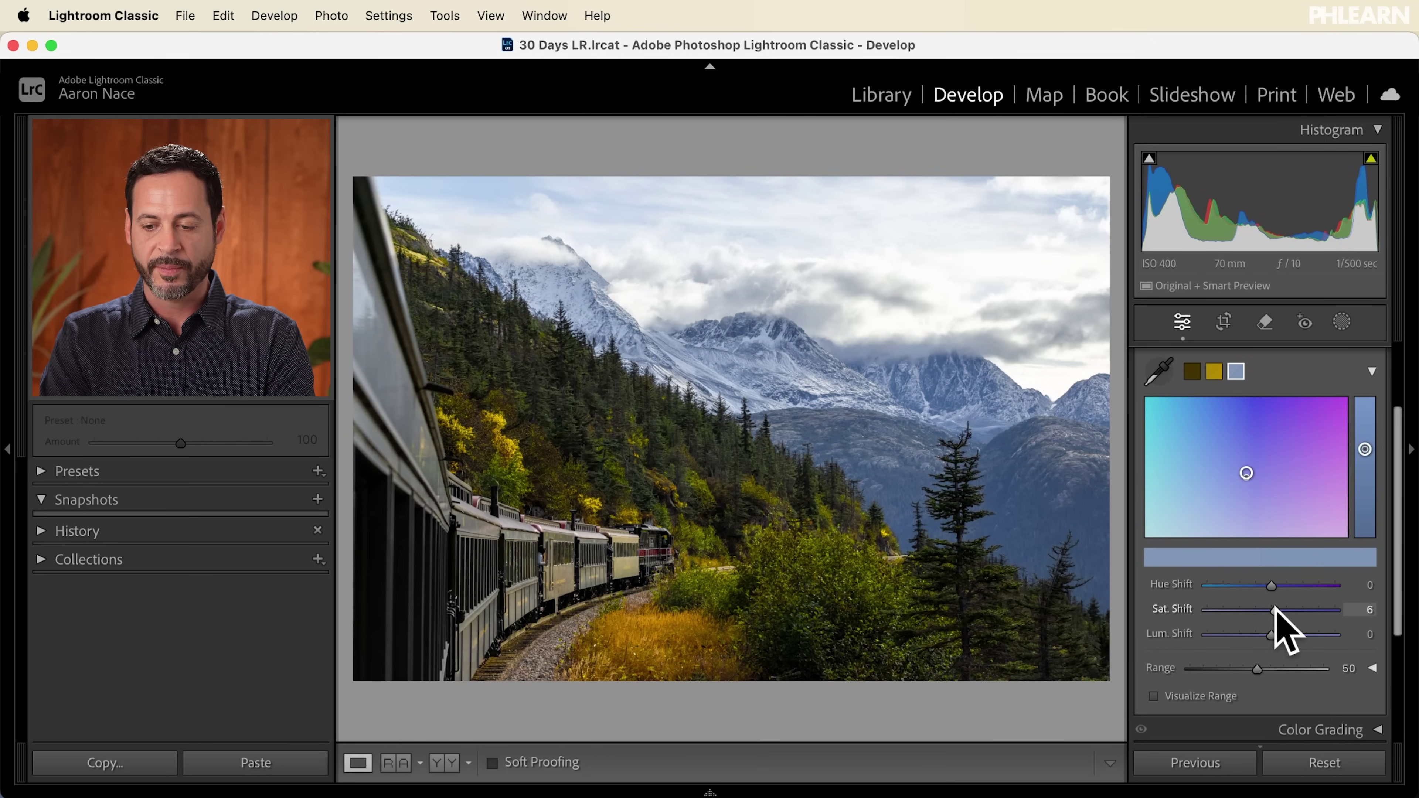
drag(1273, 639, 1296, 638)
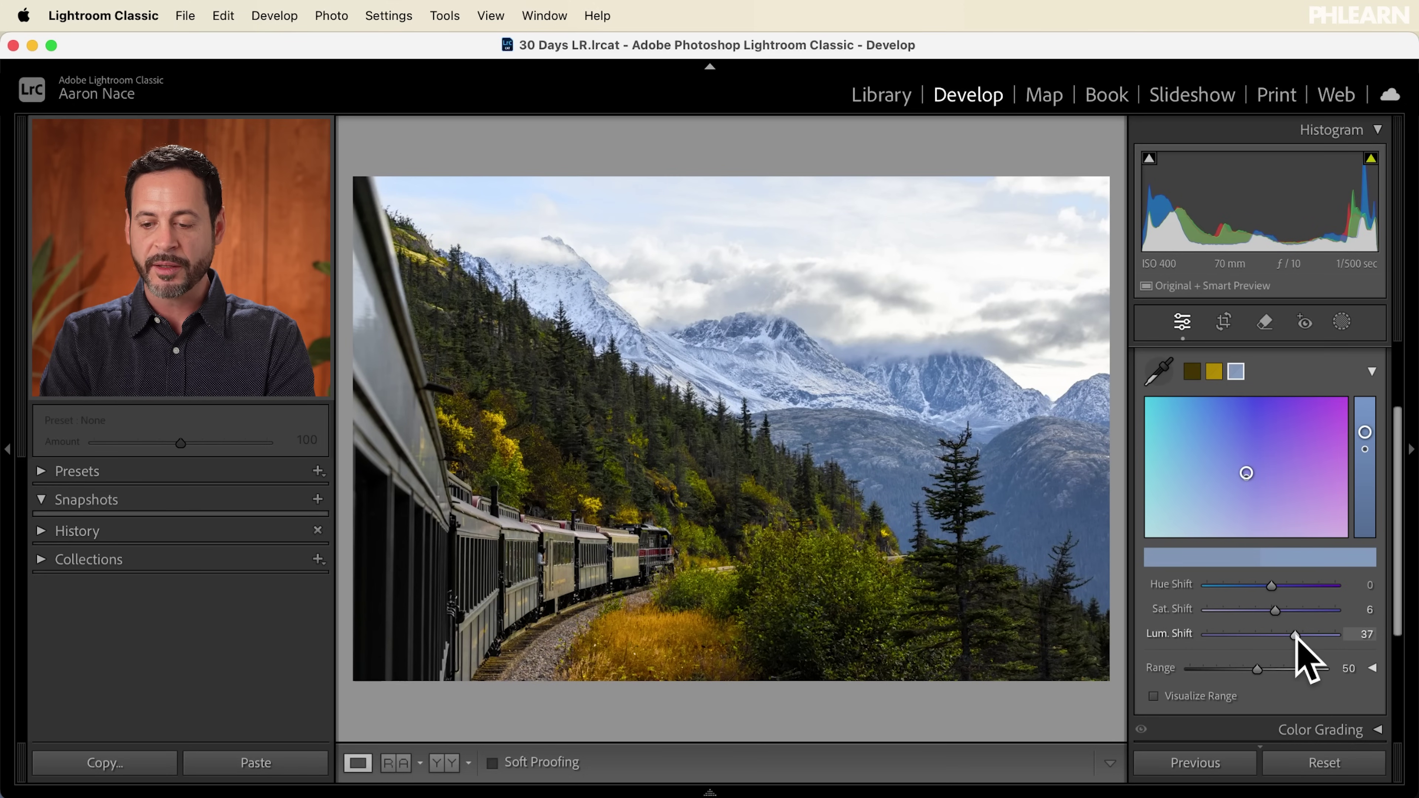
mouse_move(1251, 669)
mouse_down()
mouse_move(1281, 669)
mouse_move(1245, 668)
mouse_move(1276, 670)
mouse_move(1258, 663)
mouse_up()
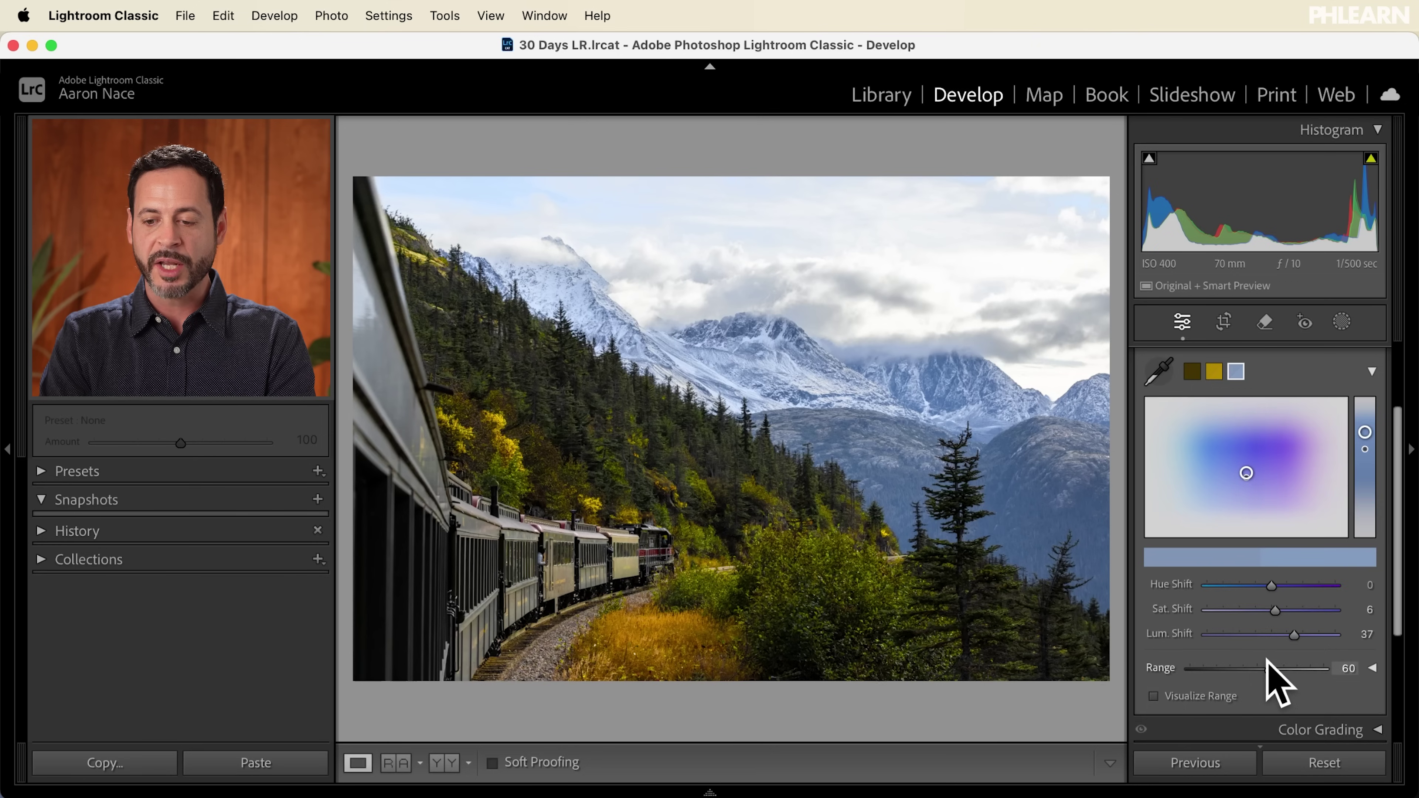
Open the Calibration settings in place of the Color Mixer and set Green Primary hue to -26 and saturation to +7.
scroll(1267, 660, up, 3)
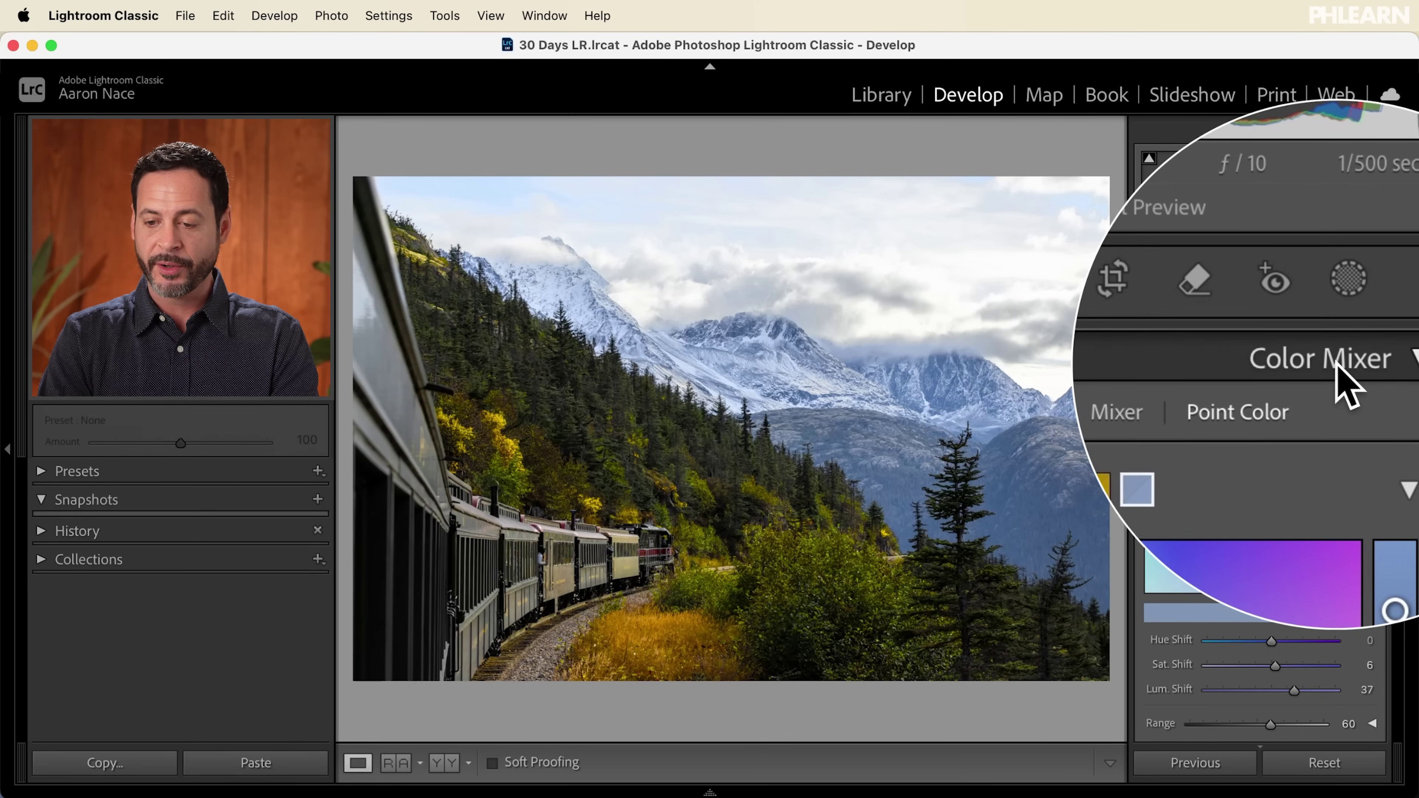
click(1339, 369)
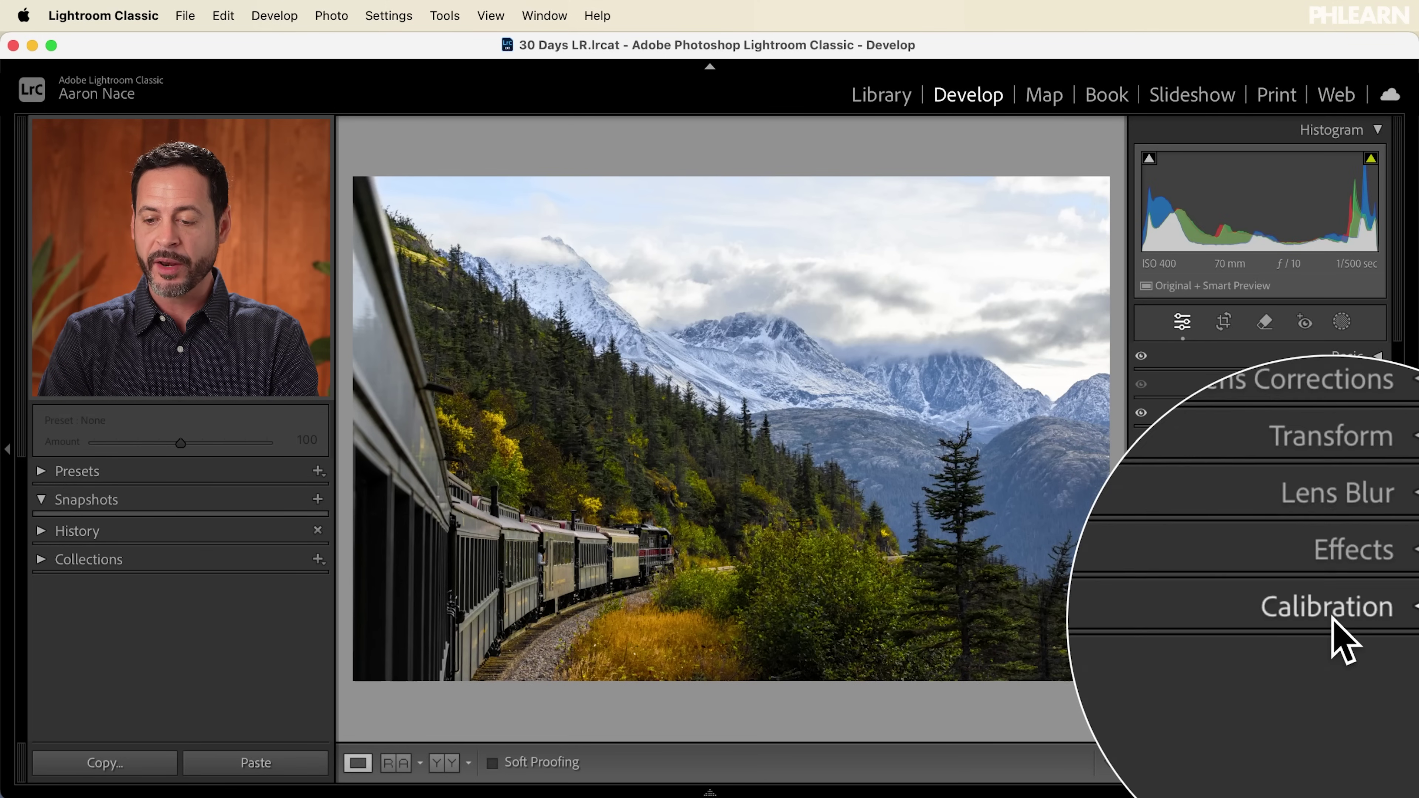
click(1328, 610)
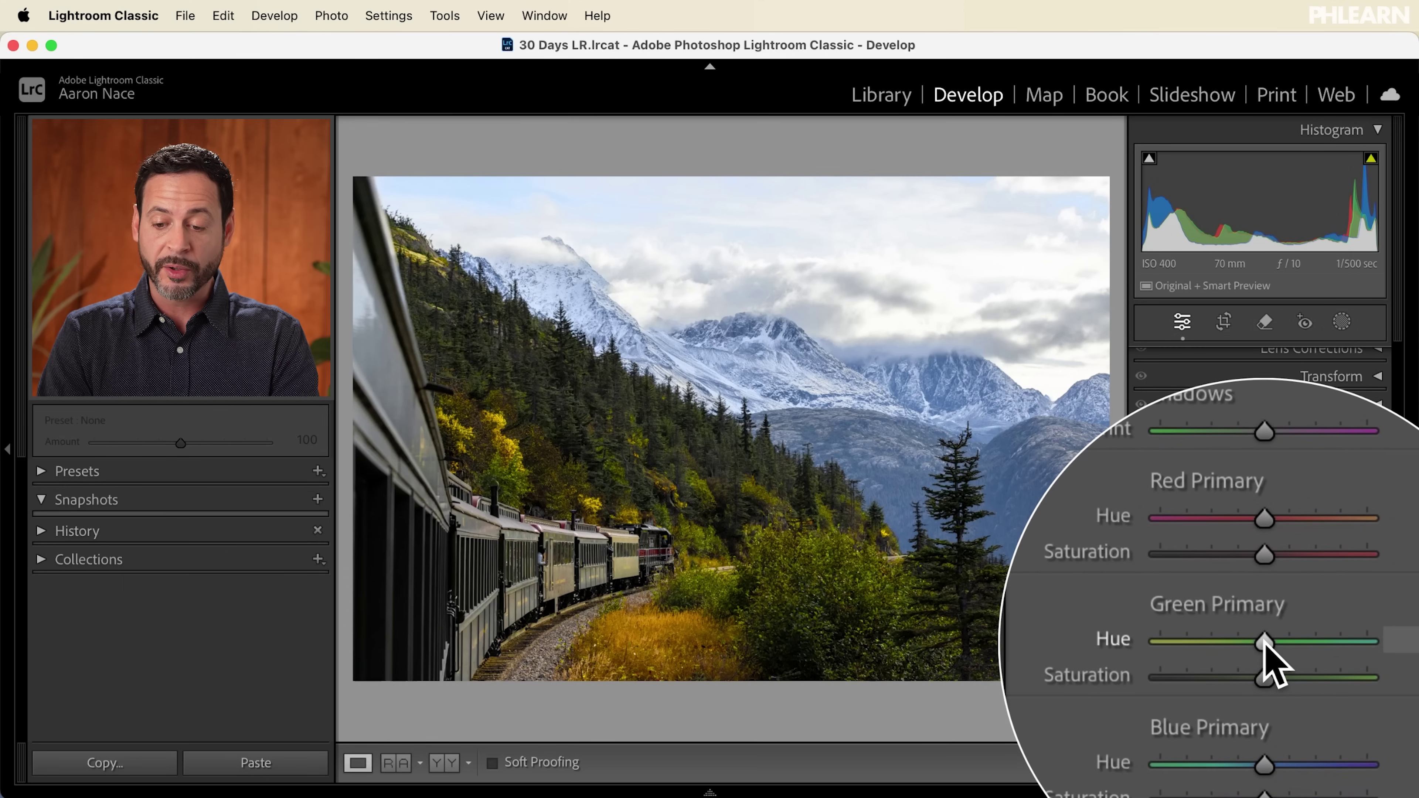
mouse_move(1251, 650)
mouse_down()
mouse_move(1326, 640)
mouse_move(1229, 649)
mouse_move(1251, 626)
mouse_up()
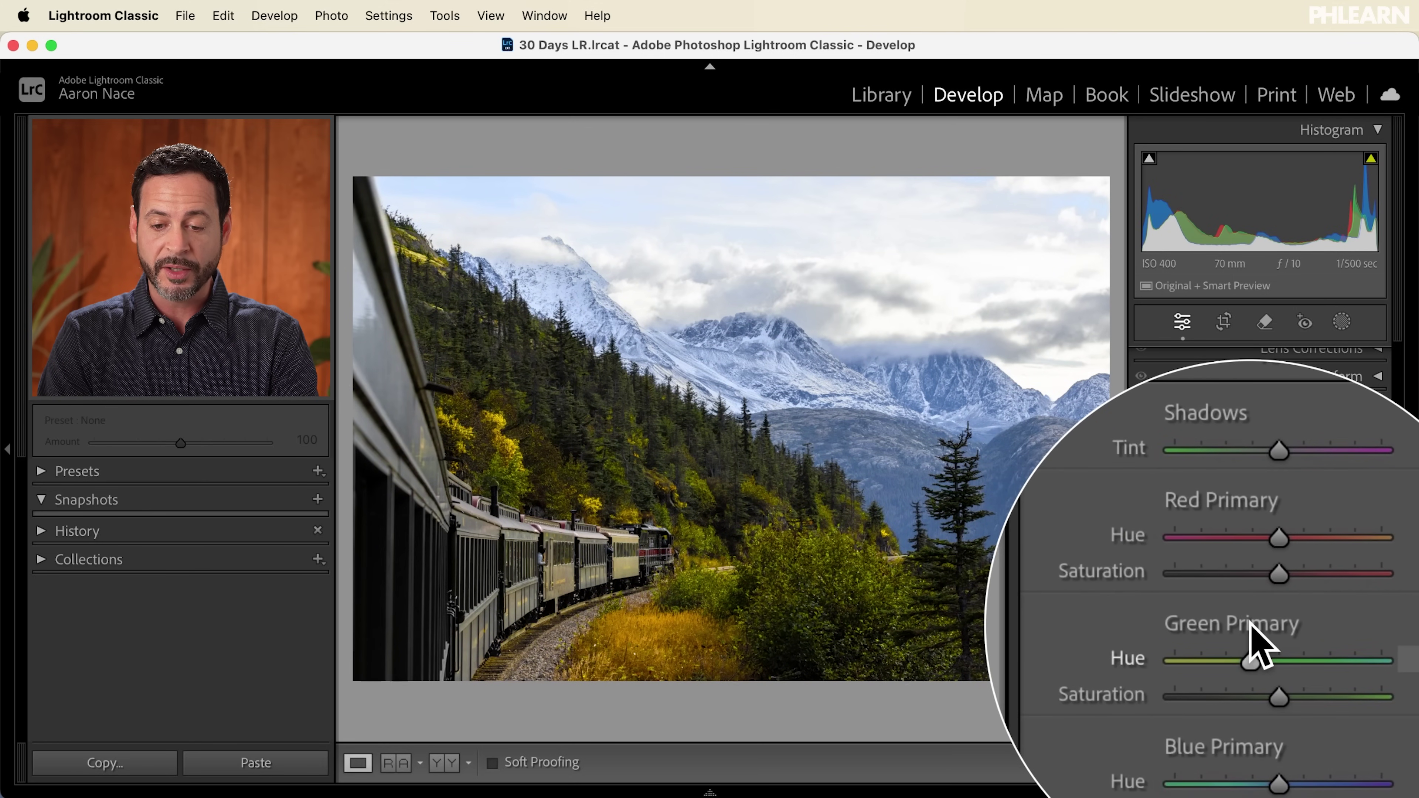
mouse_move(1268, 672)
mouse_down()
mouse_move(1283, 675)
mouse_move(1265, 679)
mouse_move(1272, 663)
mouse_up()
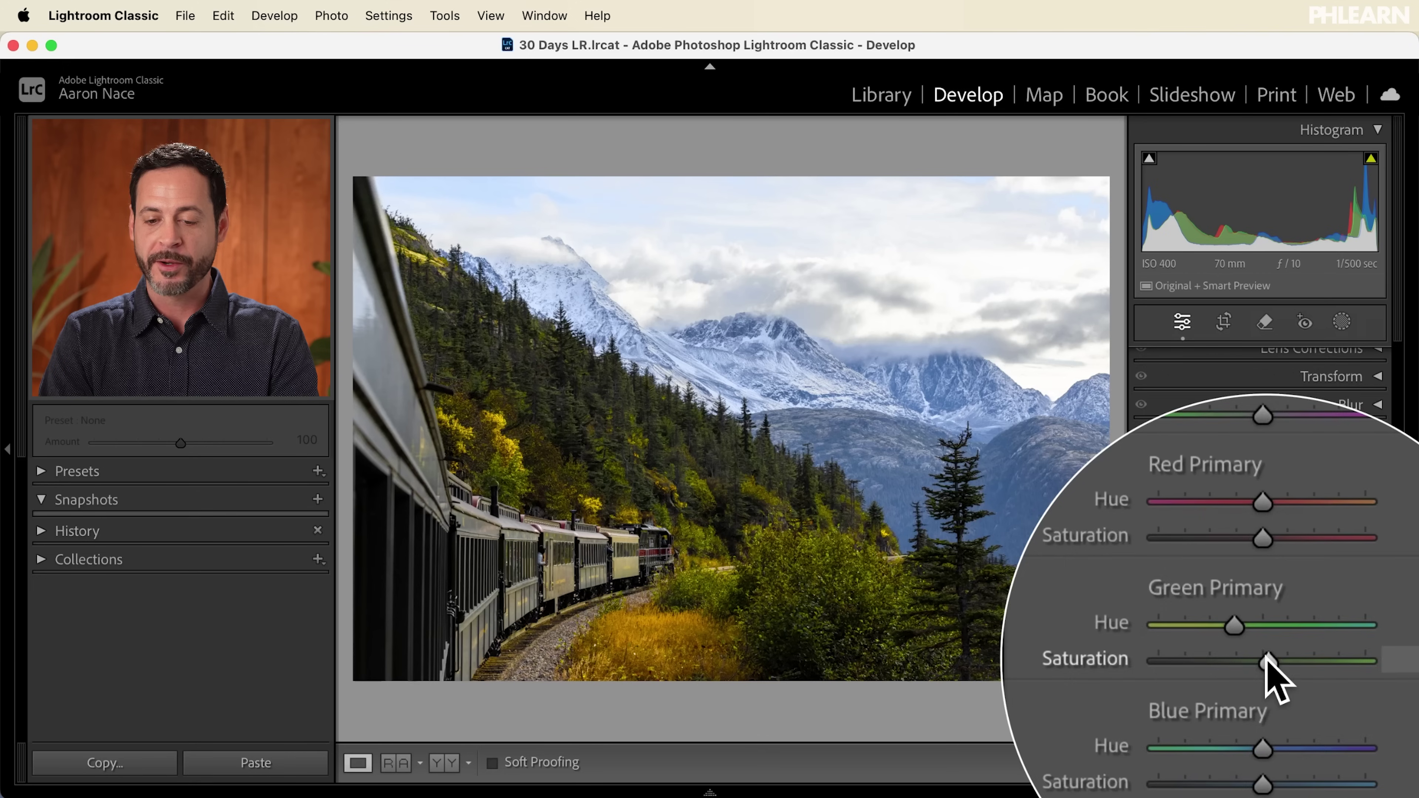
Set the calibration's Red Primary hue to -22, Blue Primary hue to -6 and Blue Primary saturation to +13, and collapse Calibration.
mouse_move(1267, 596)
mouse_down()
mouse_move(1302, 584)
mouse_move(1276, 590)
mouse_move(1292, 590)
mouse_move(1280, 578)
mouse_up()
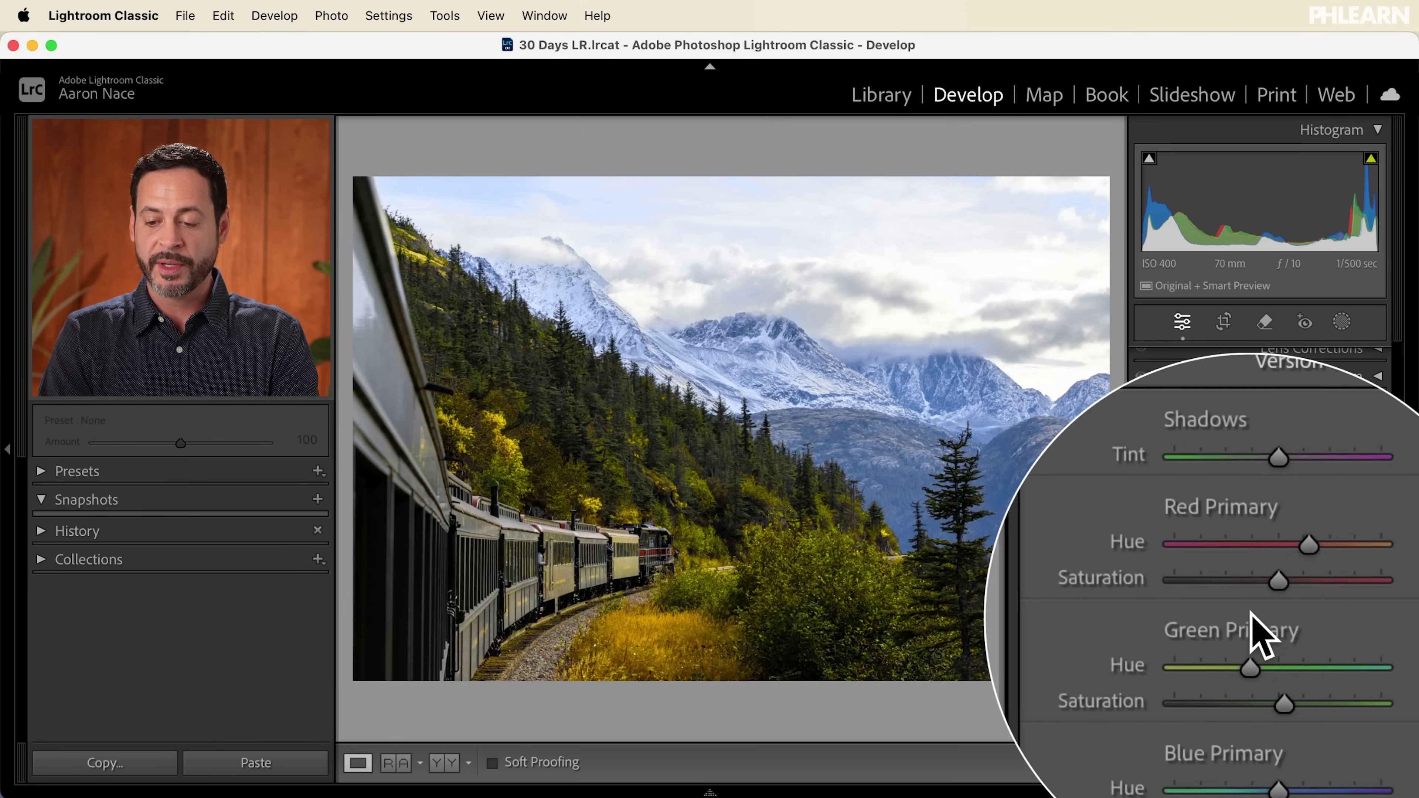
drag(1281, 584, 1250, 576)
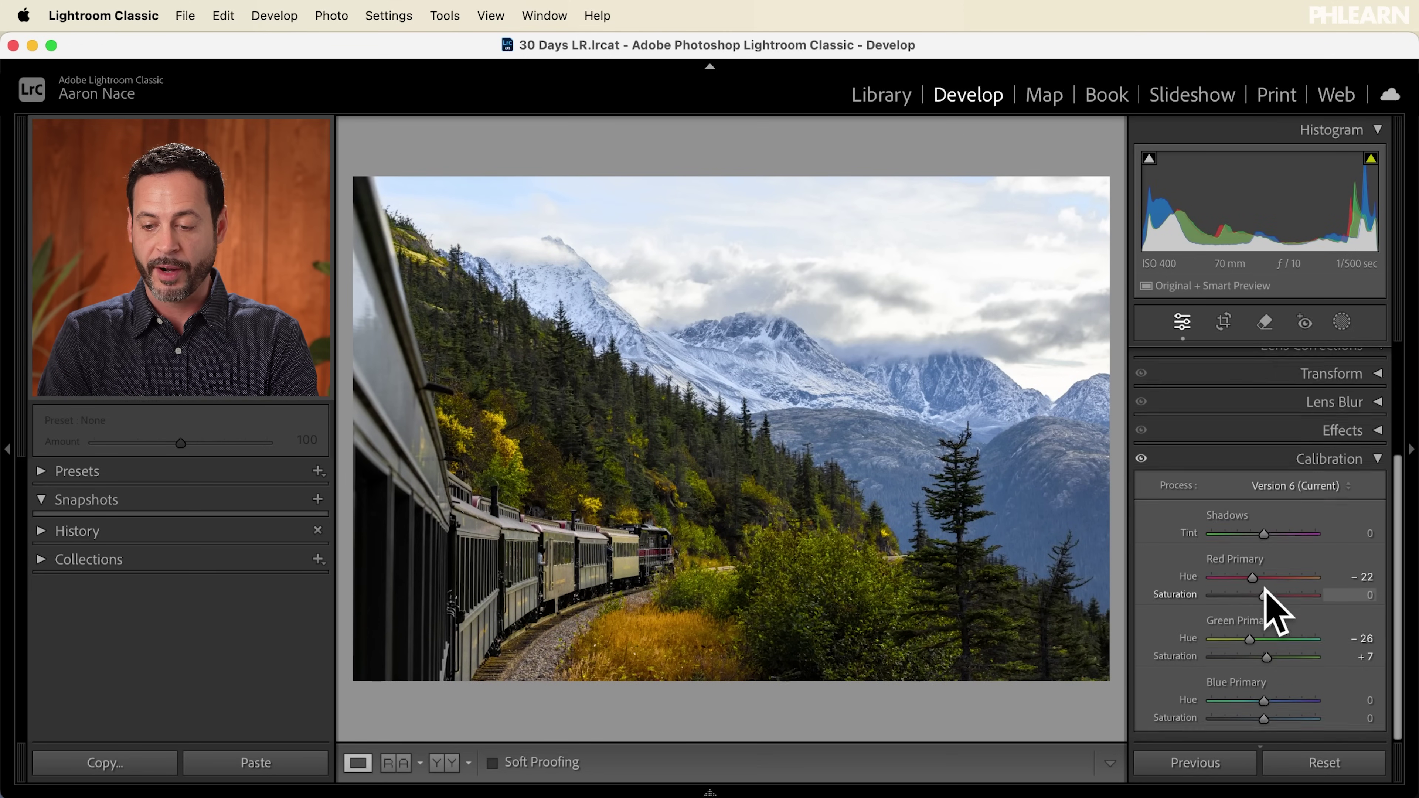
mouse_move(1263, 705)
mouse_down()
mouse_move(1276, 733)
mouse_move(1261, 735)
mouse_move(1271, 724)
mouse_up()
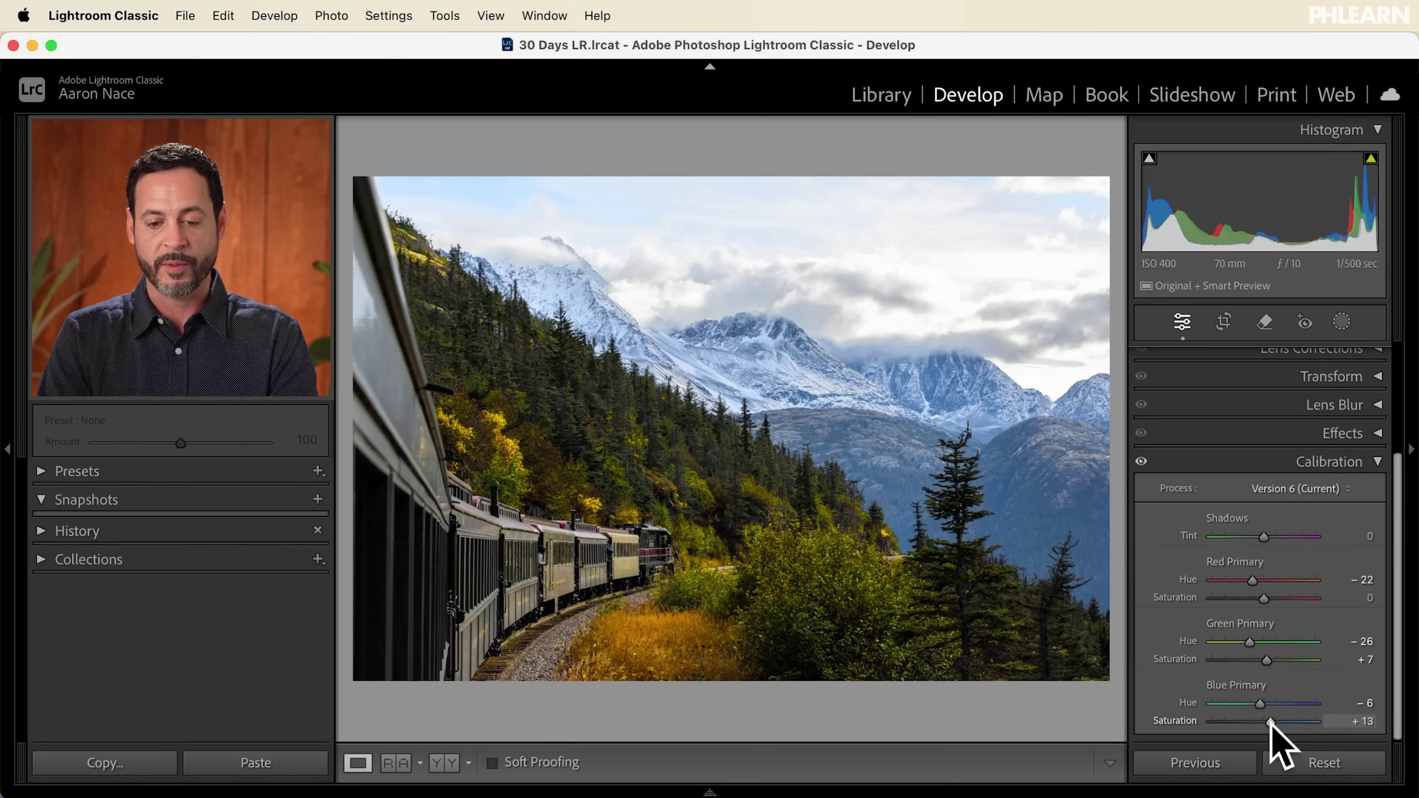
click(1364, 463)
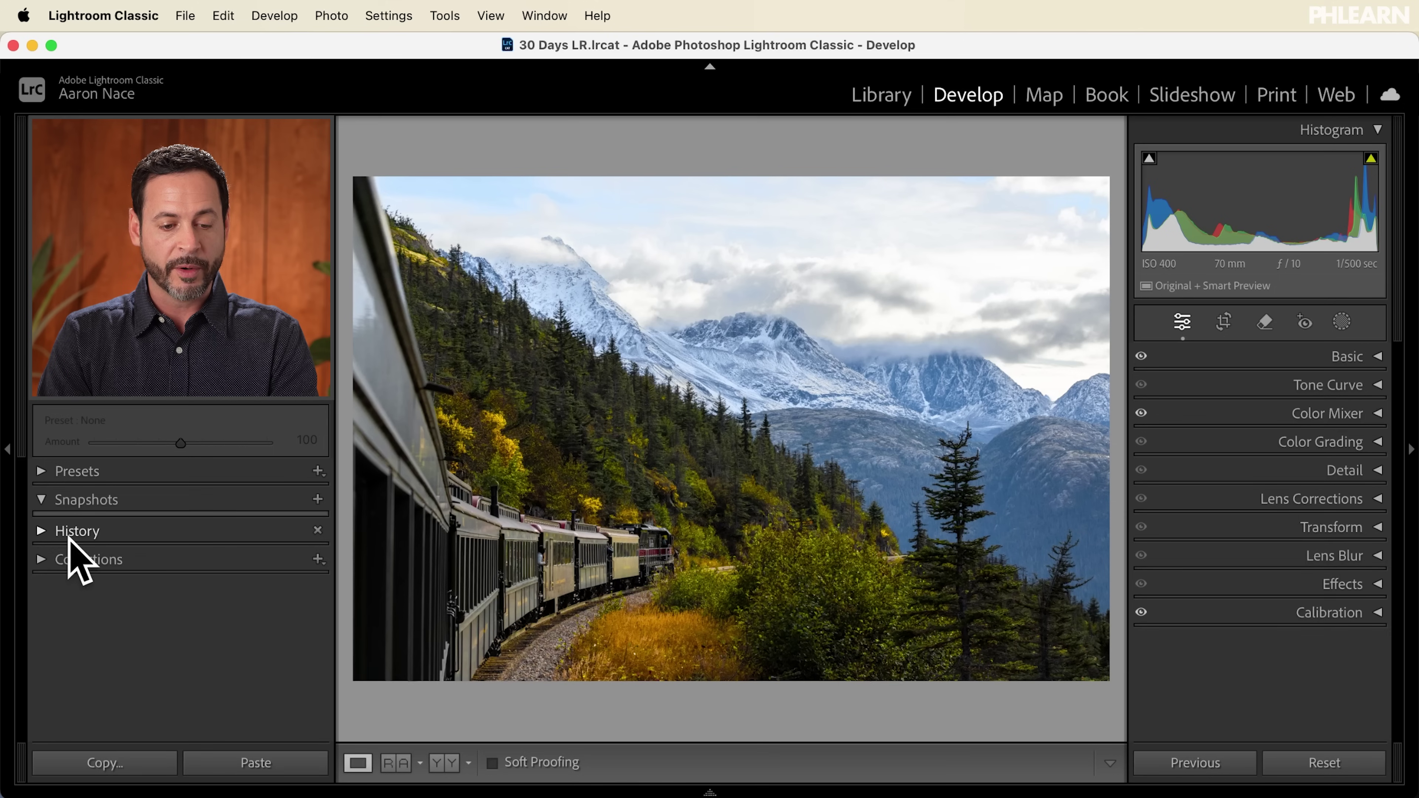
View the photo at the Reset Settings state in the edit history and return to the latest state, Calibration Blue Sat.
click(48, 531)
scroll(134, 540, down, 5)
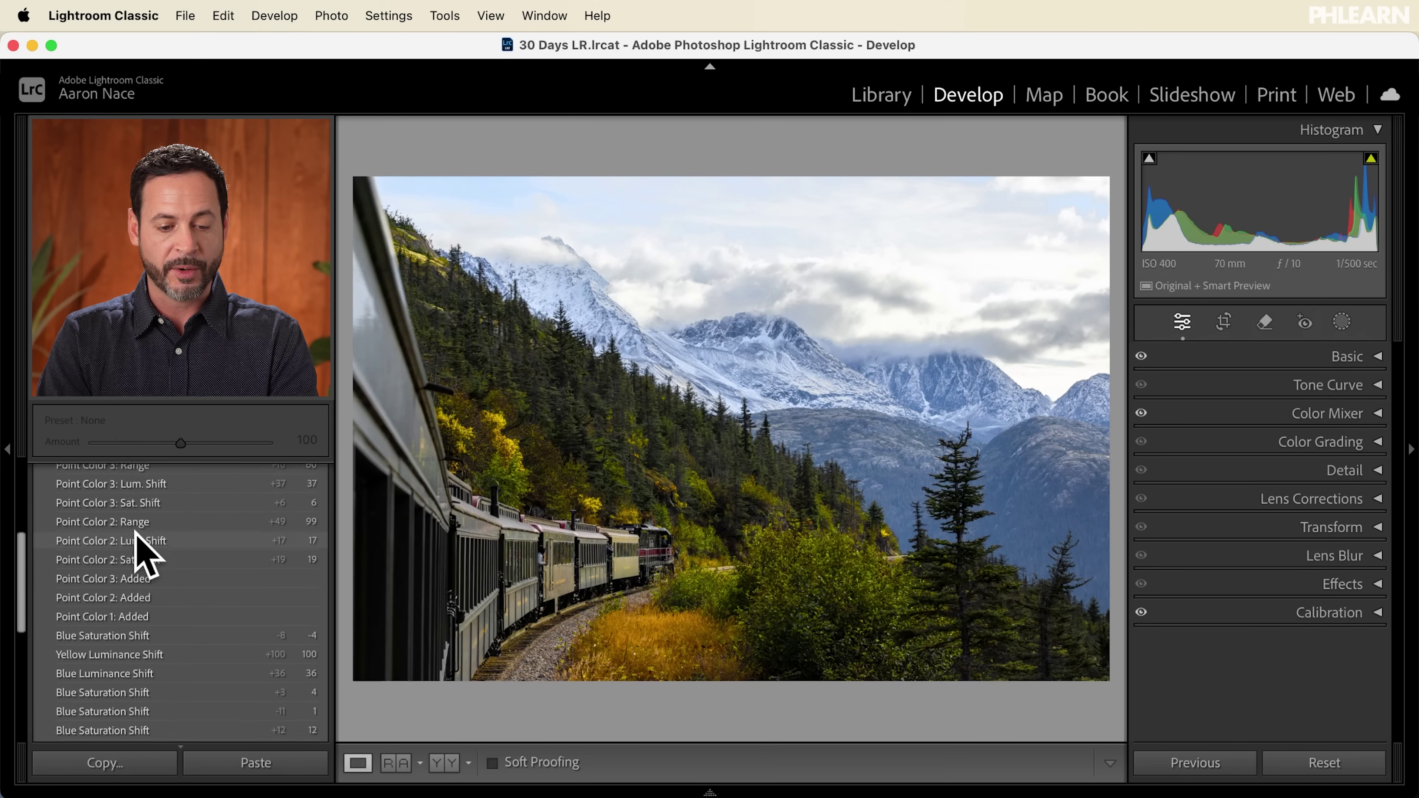
scroll(136, 532, down, 4)
click(135, 537)
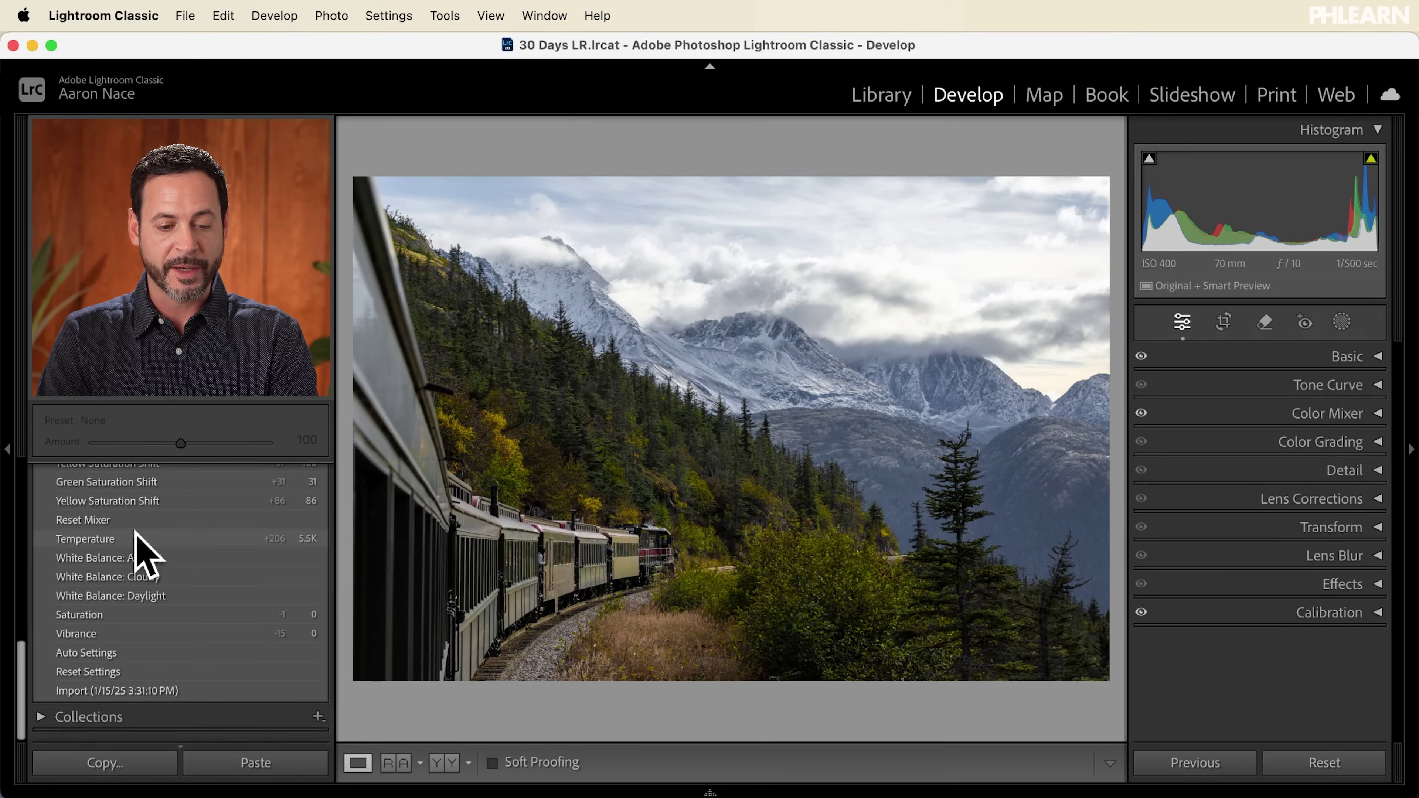
click(120, 655)
click(121, 675)
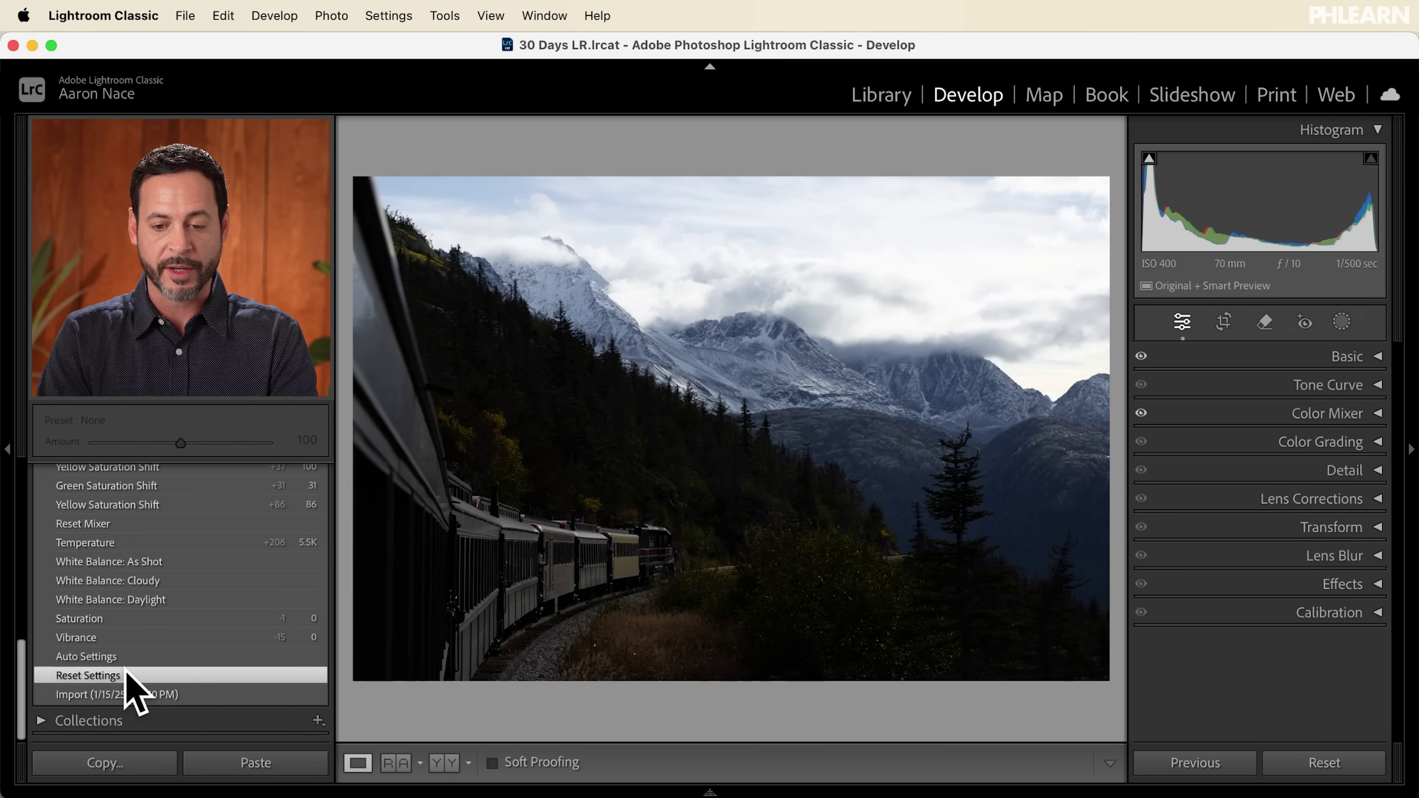
scroll(294, 610, up, 15)
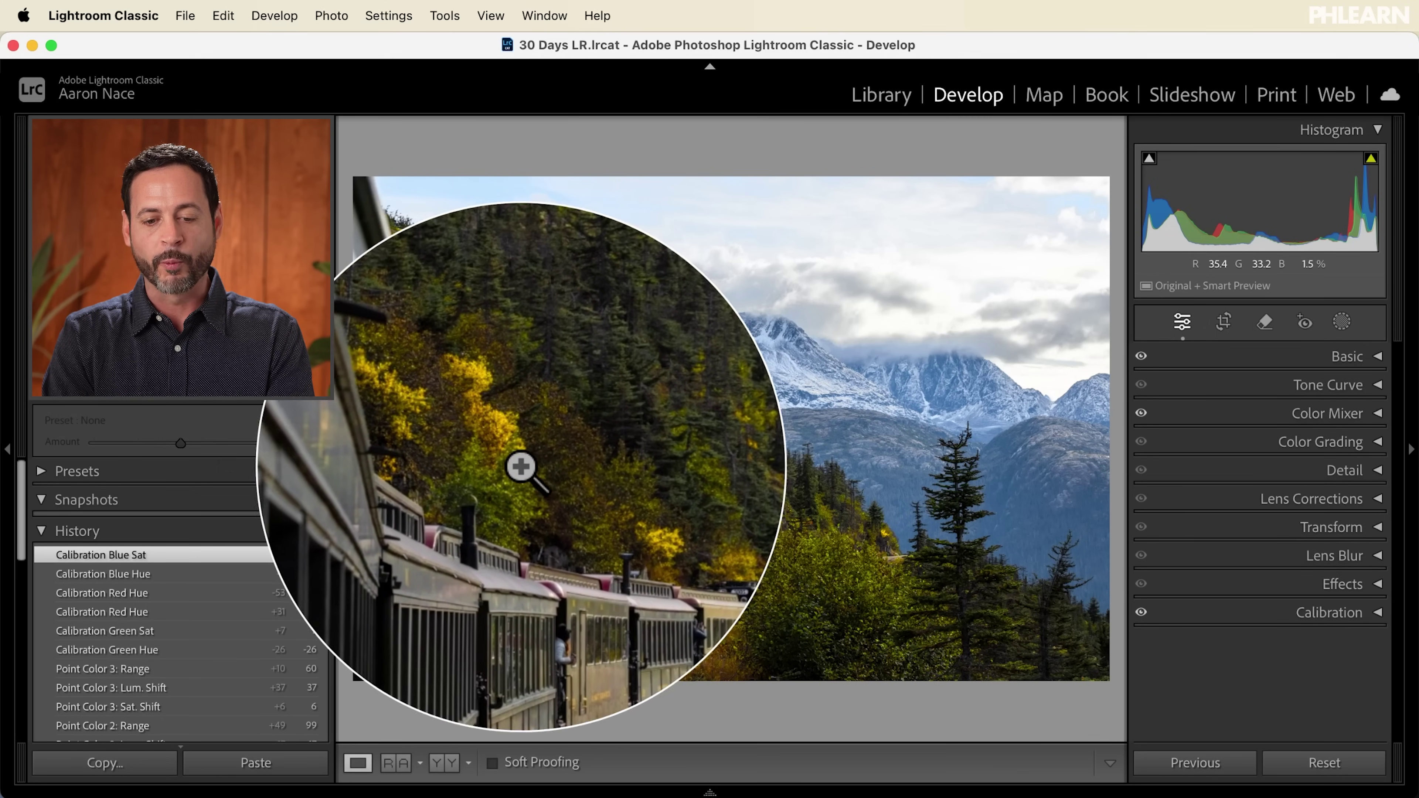
Compare the Reset Settings and Auto Settings history states with the finished edit, ending on the Calibration Blue Sat state.
scroll(189, 609, down, 15)
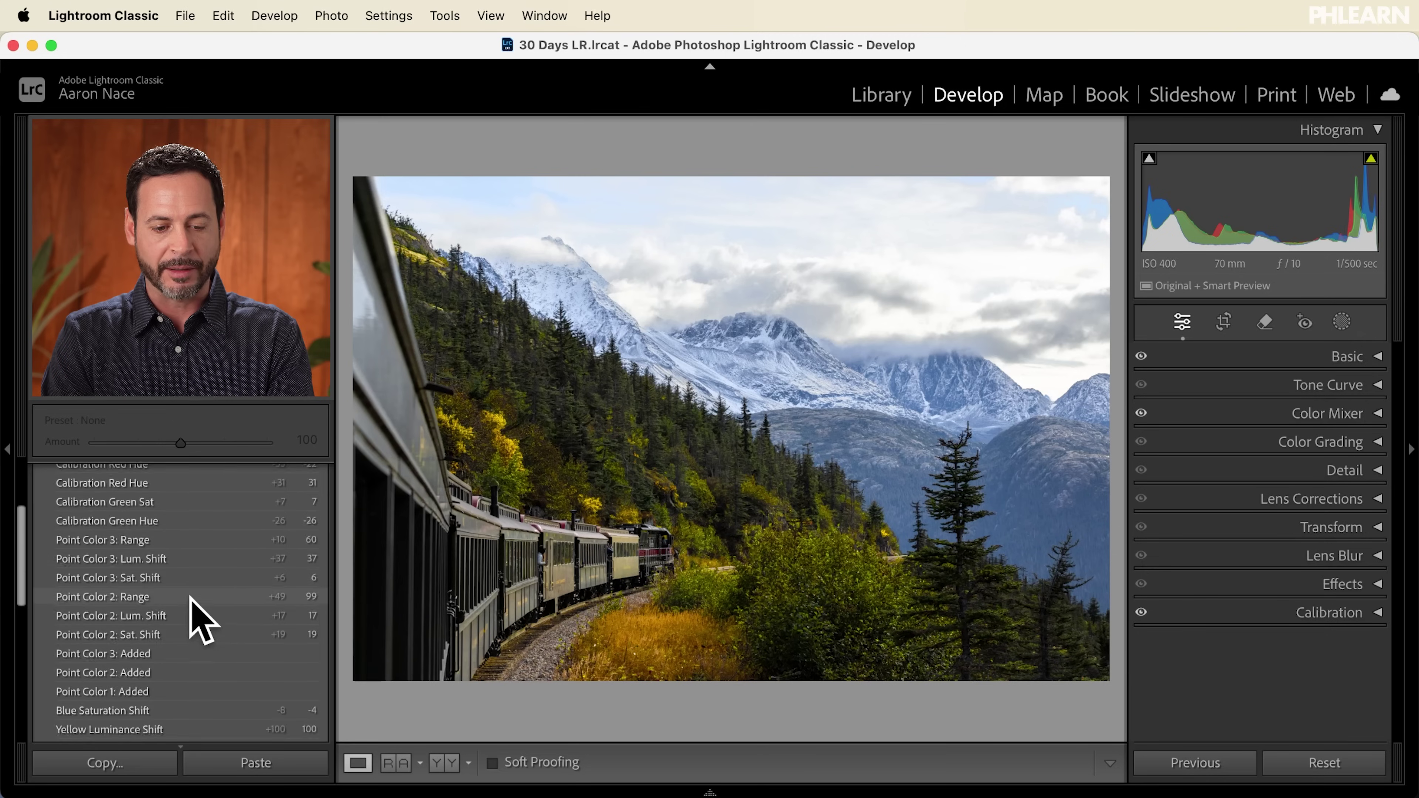
click(193, 617)
scroll(190, 620, down, 3)
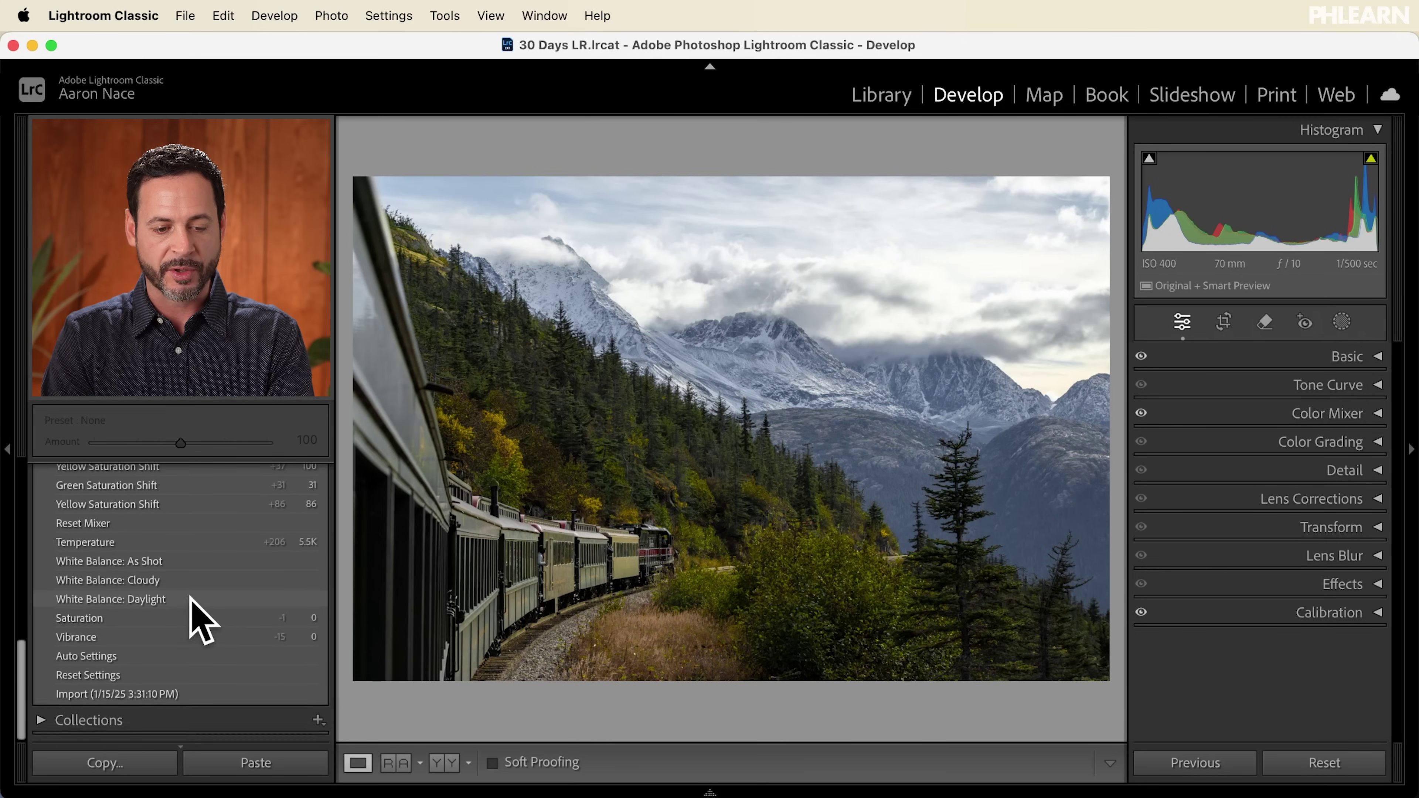
click(173, 674)
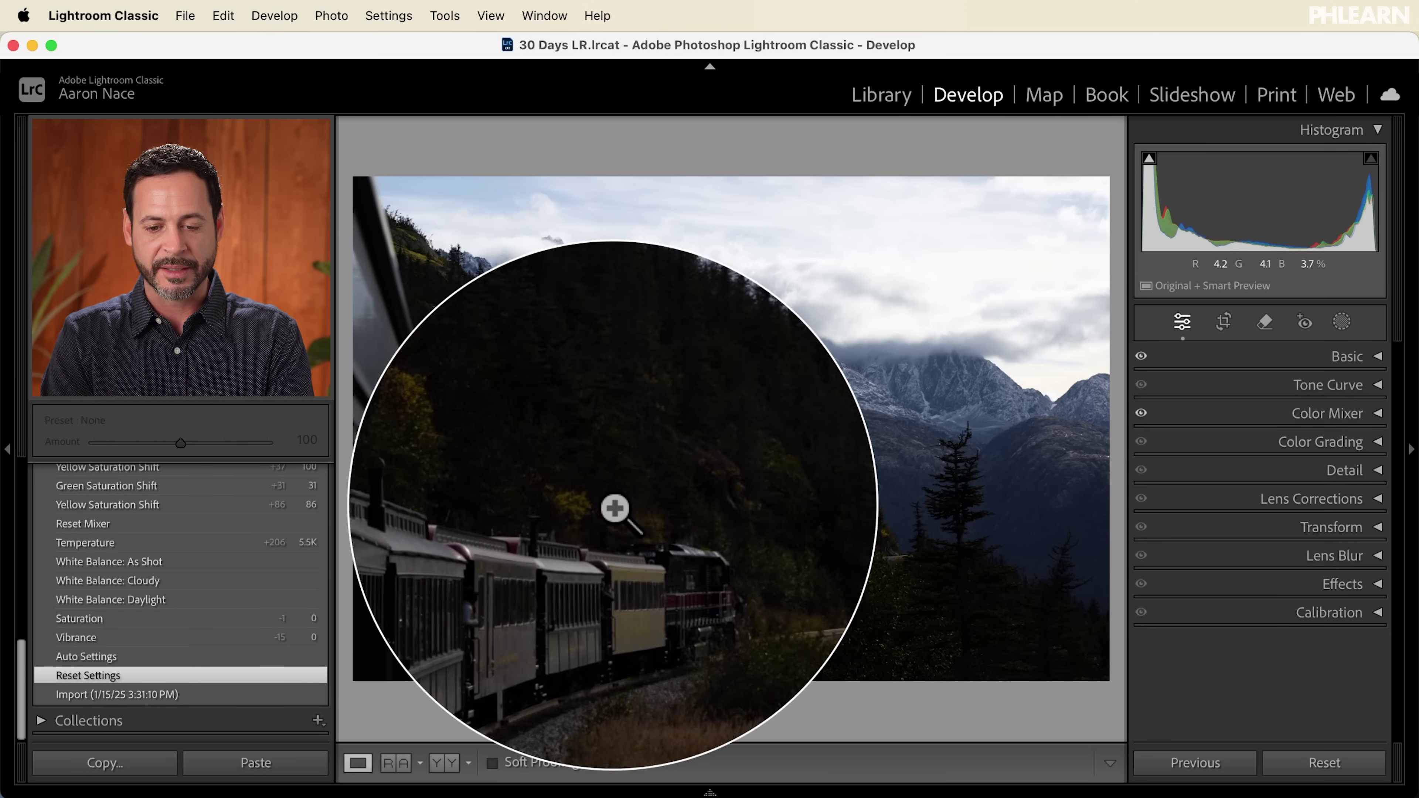
click(104, 657)
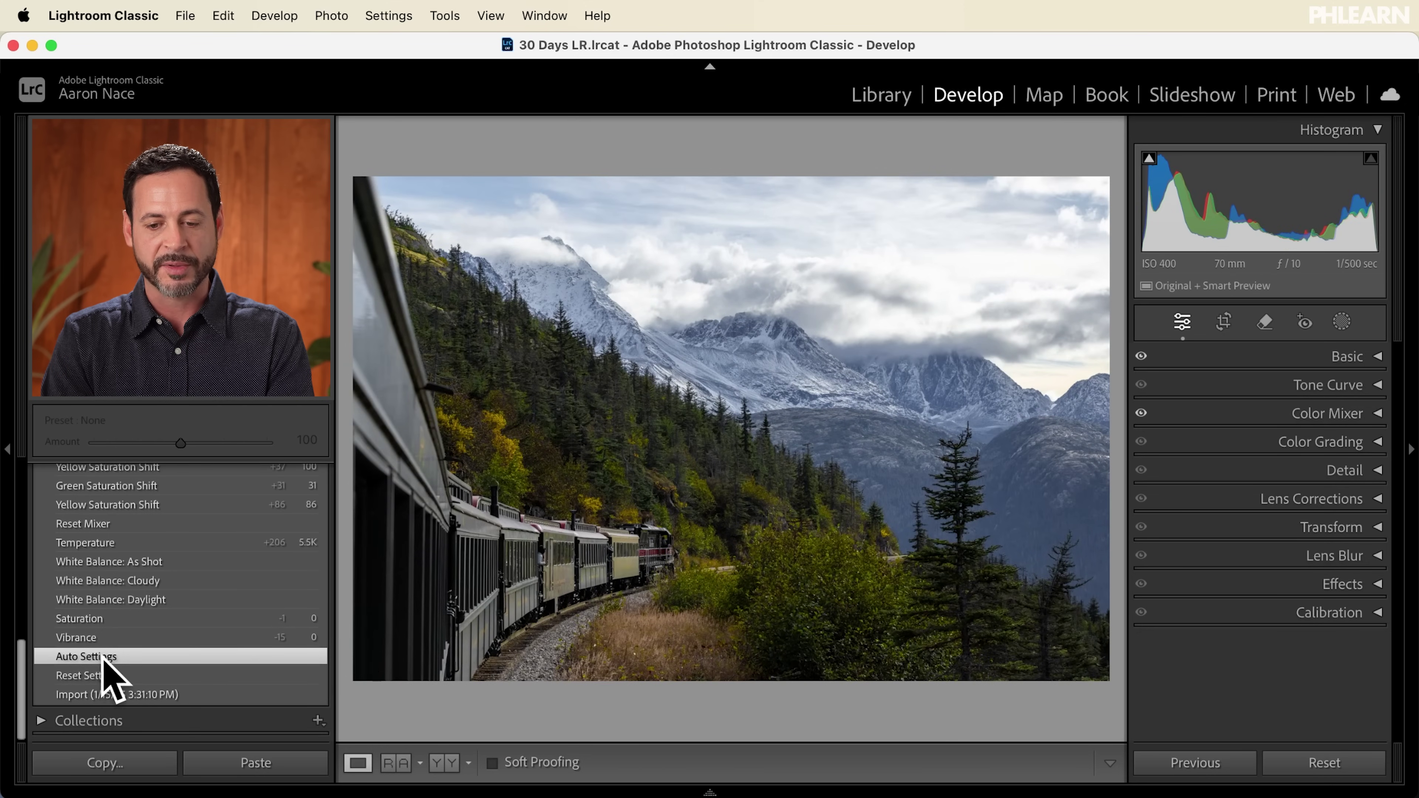
scroll(299, 555, up, 1)
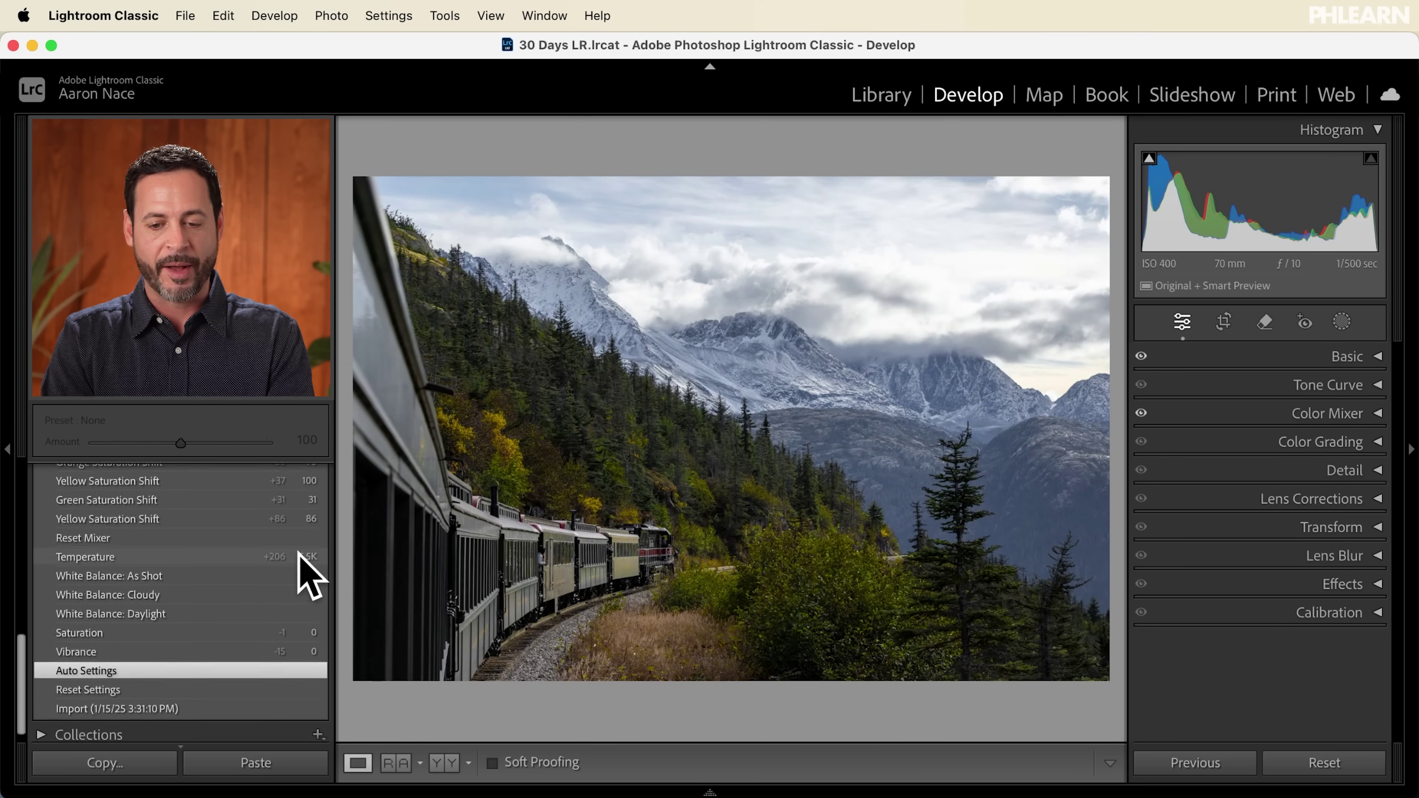
scroll(304, 570, up, 5)
click(242, 553)
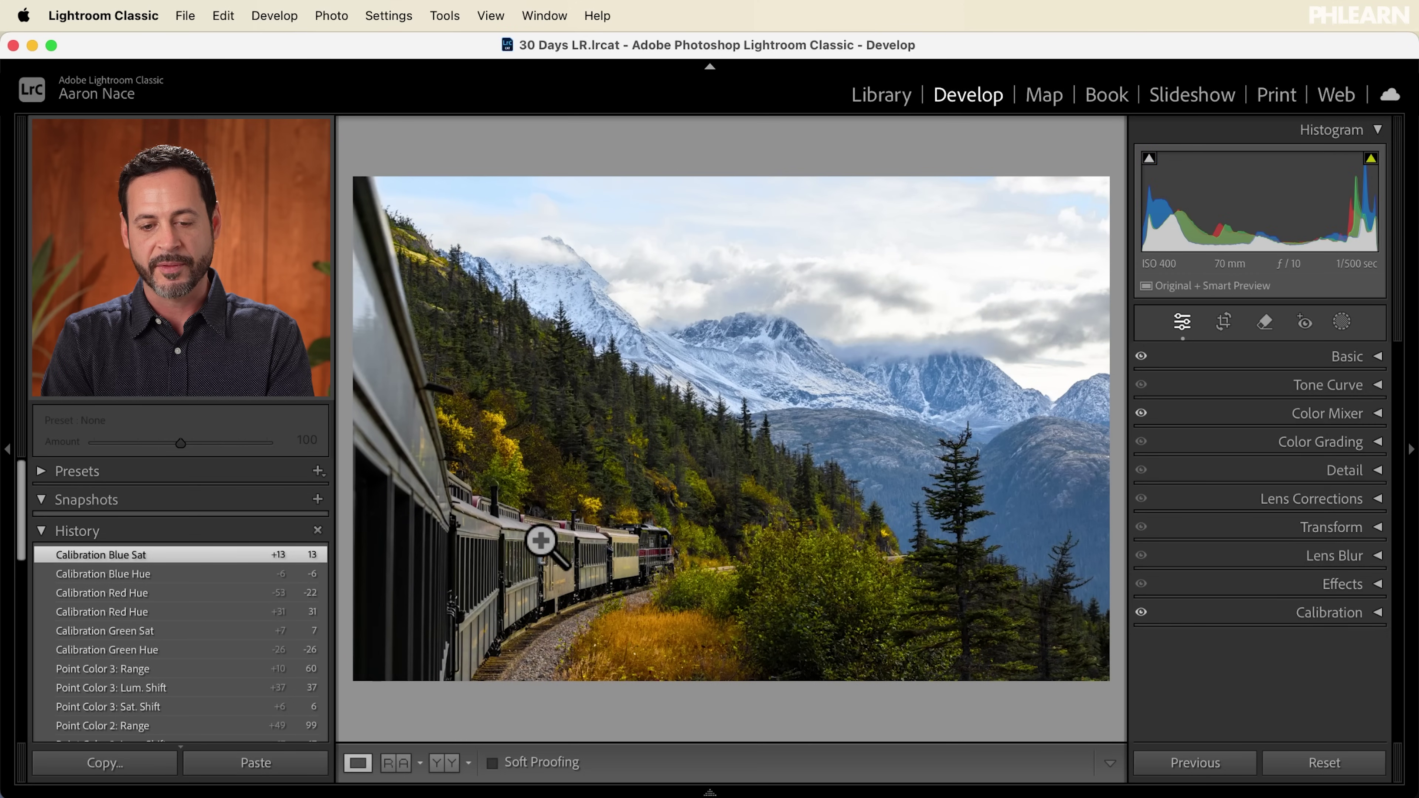